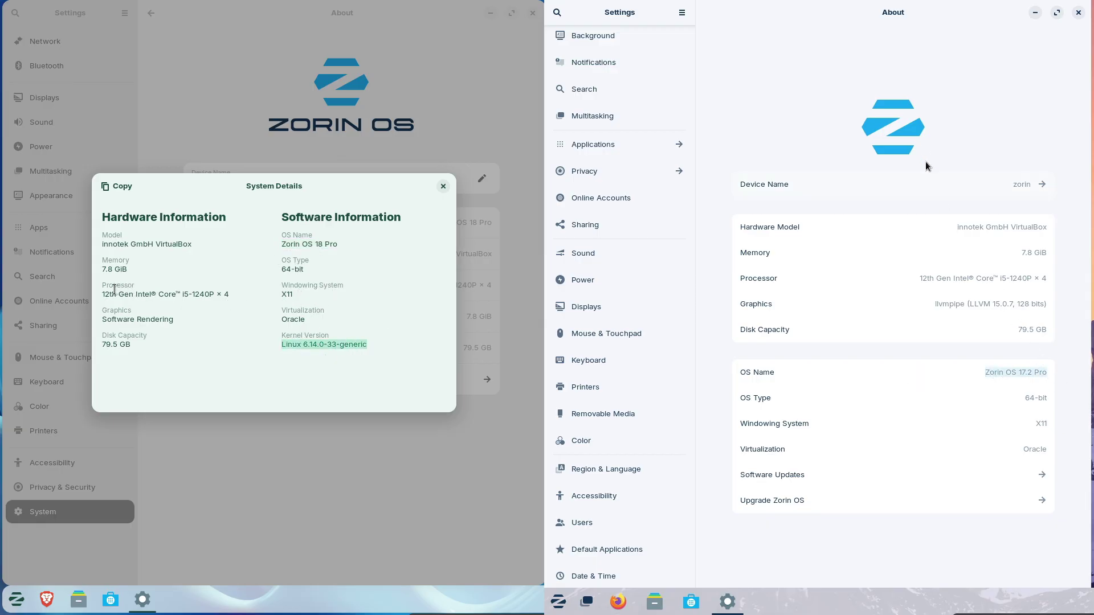
Examine the processor and other hardware and software information in Zorin OS 18's System Details, closing the dialog when done
{"action": "left_click_drag", "start_coordinate": [103, 292], "coordinate": [299, 301]}
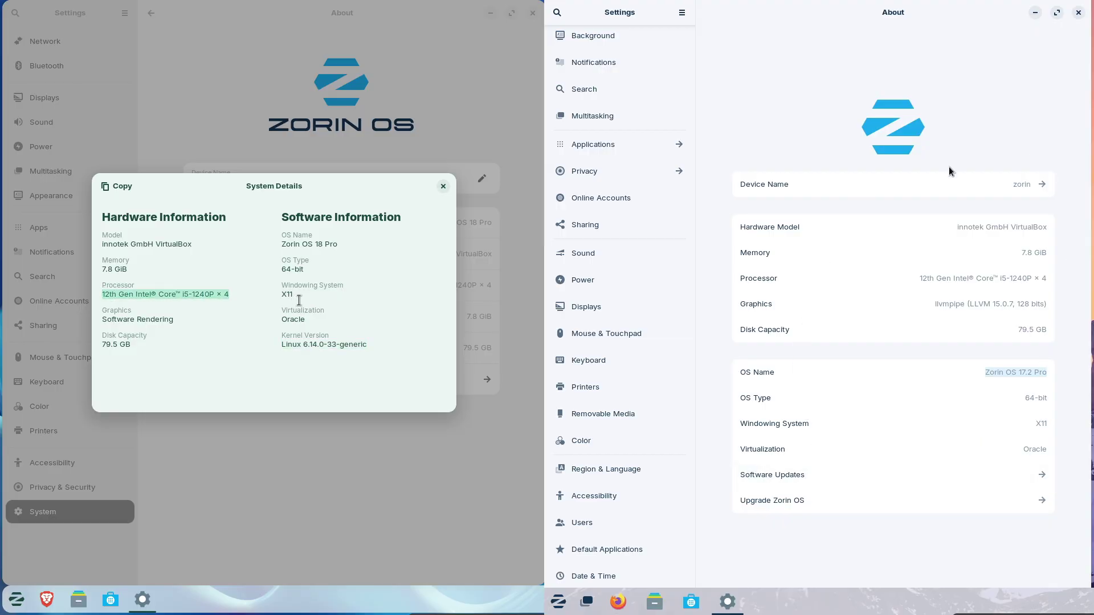
{"action": "left_click", "coordinate": [443, 186]}
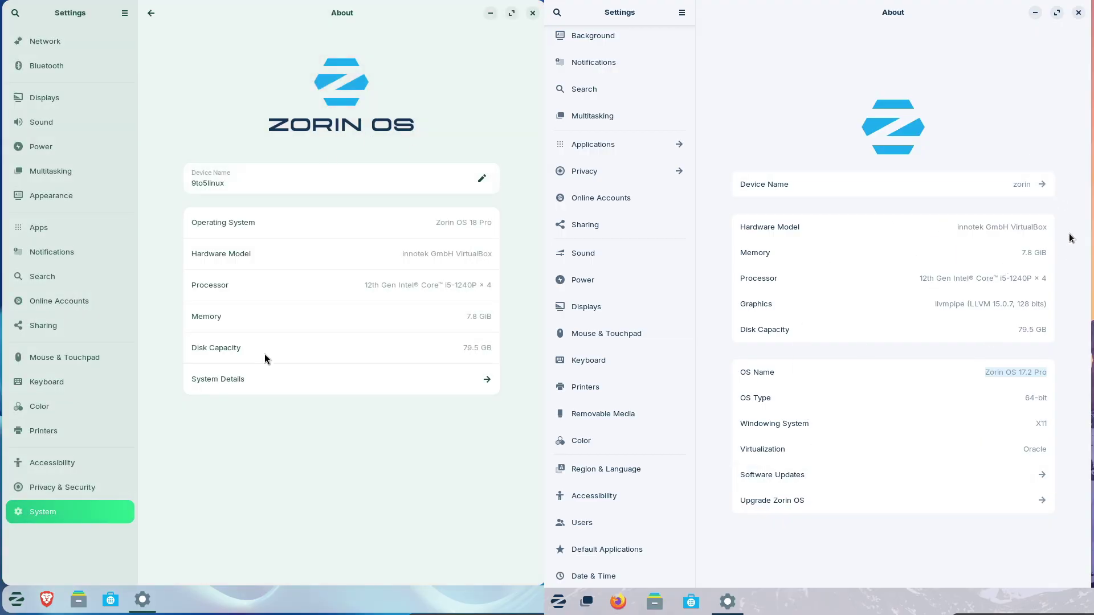
{"action": "left_click", "coordinate": [365, 380]}
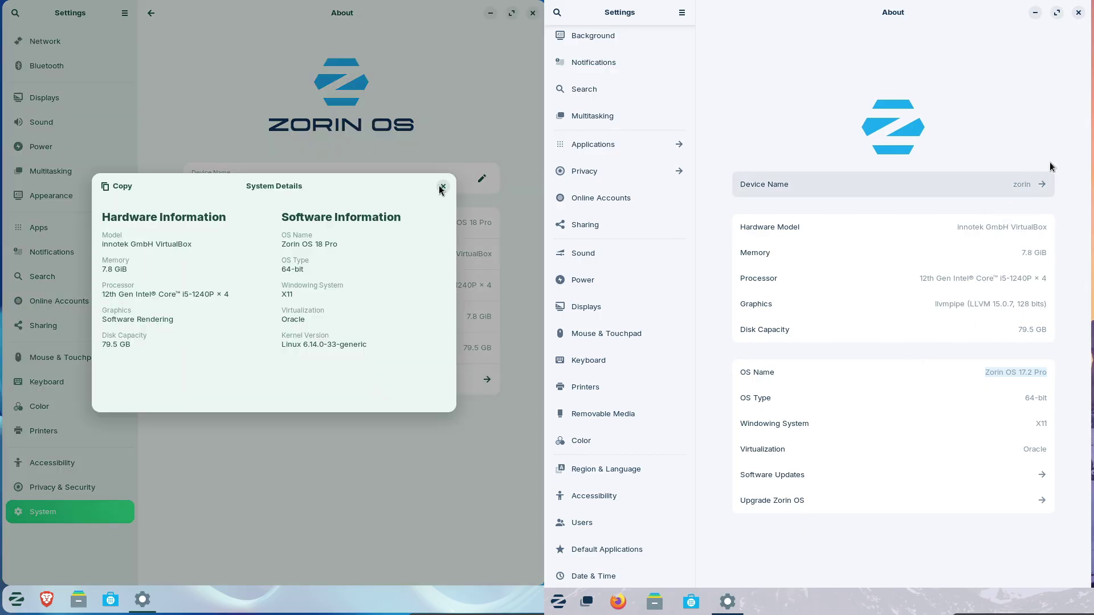
{"action": "left_click", "coordinate": [443, 187]}
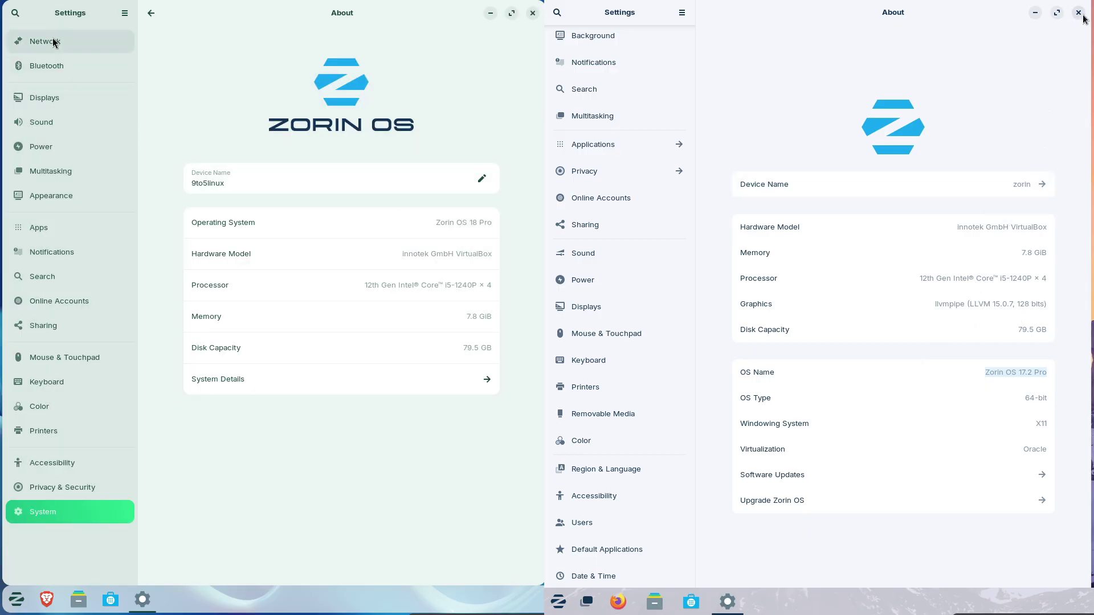
Turn off Automatic Power Saver in Zorin OS 18, and close Settings and open Zorin Appearance in Zorin OS 17.2
{"action": "left_click", "coordinate": [64, 146]}
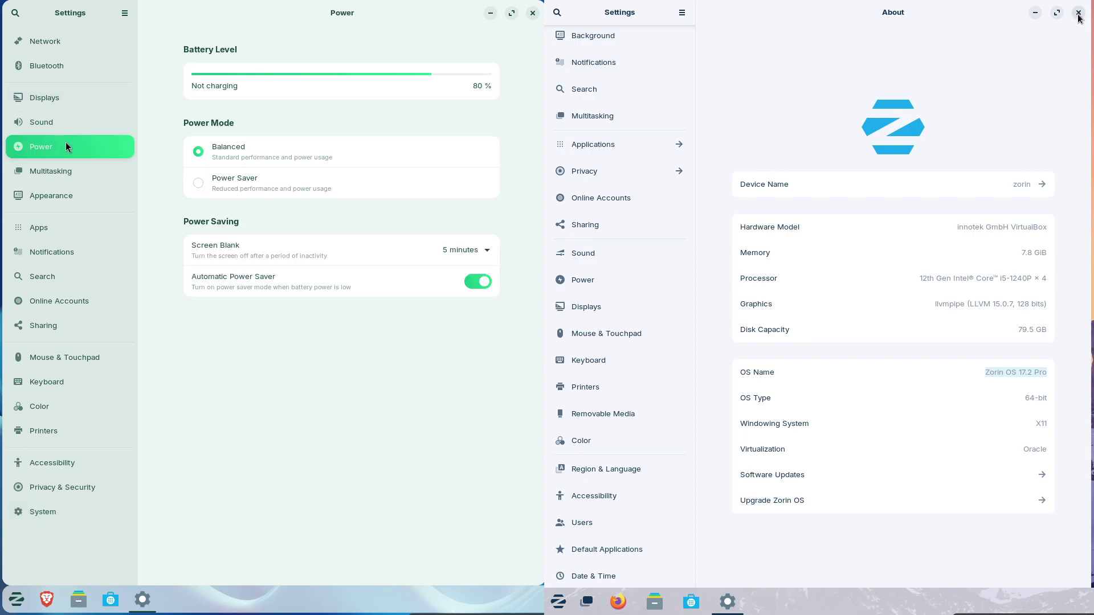
{"action": "left_click", "coordinate": [1078, 13]}
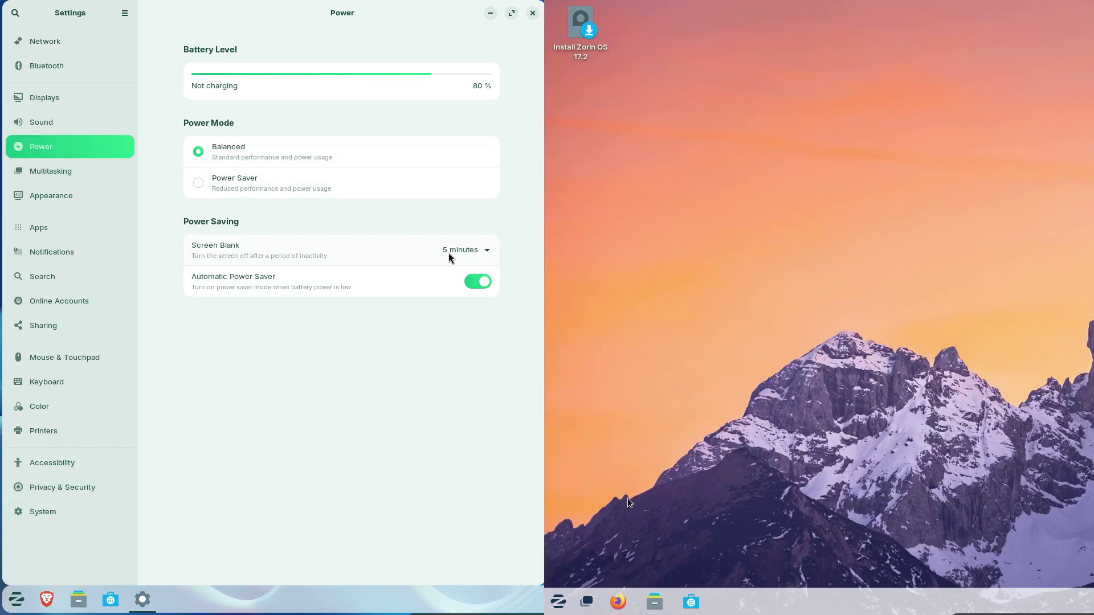
{"action": "left_click", "coordinate": [564, 605]}
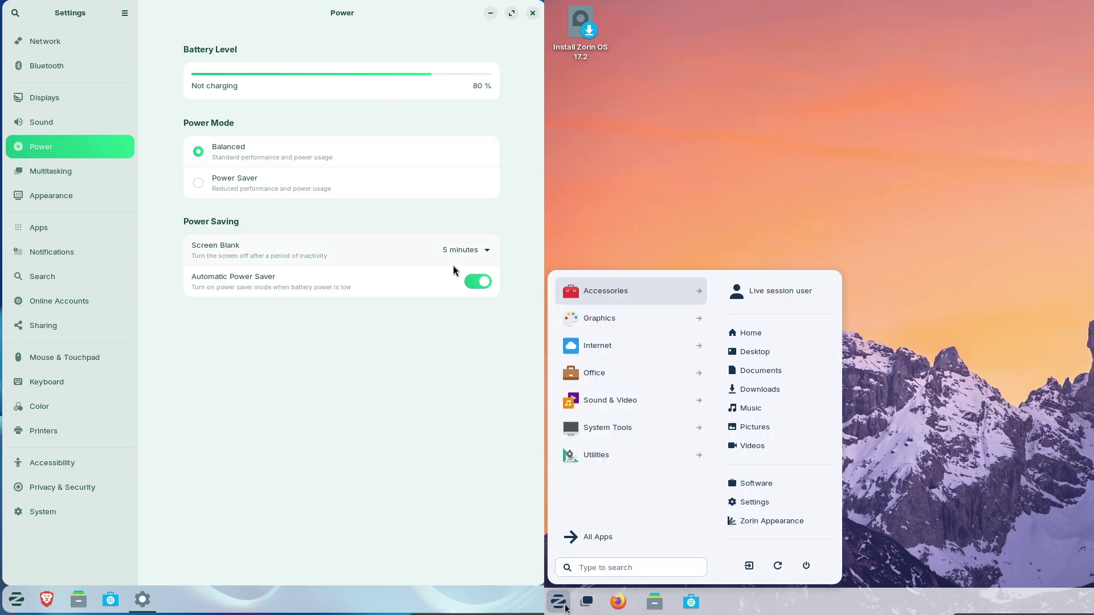
{"action": "left_click", "coordinate": [468, 283]}
{"action": "left_click", "coordinate": [757, 517]}
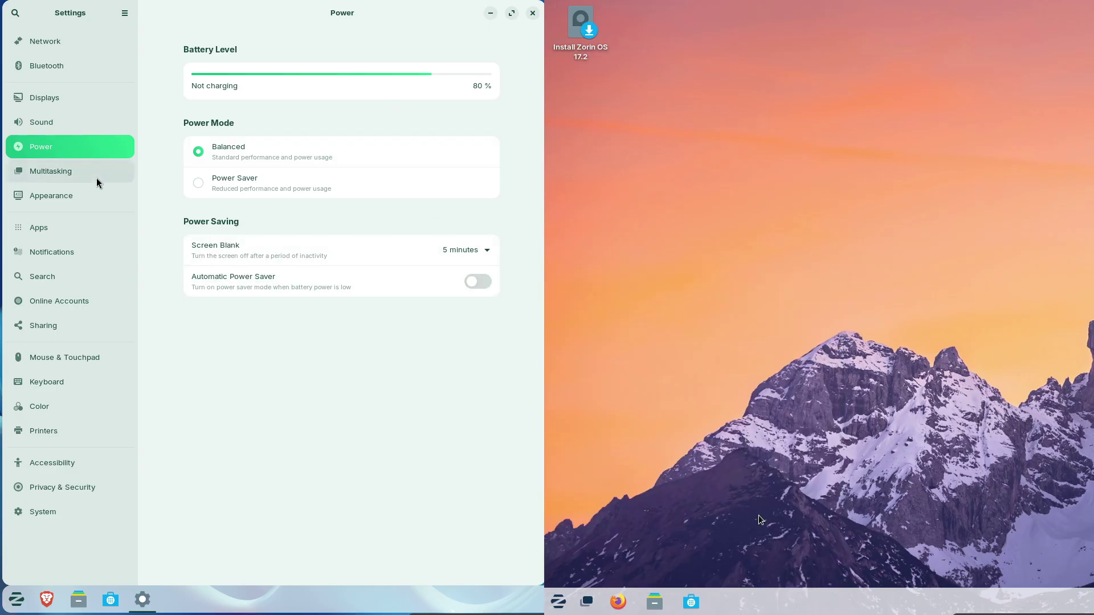
Look through all the background pictures in Zorin OS 18's Appearance settings and all the layouts in Zorin OS 17.2's Zorin Appearance
{"action": "left_click", "coordinate": [84, 195]}
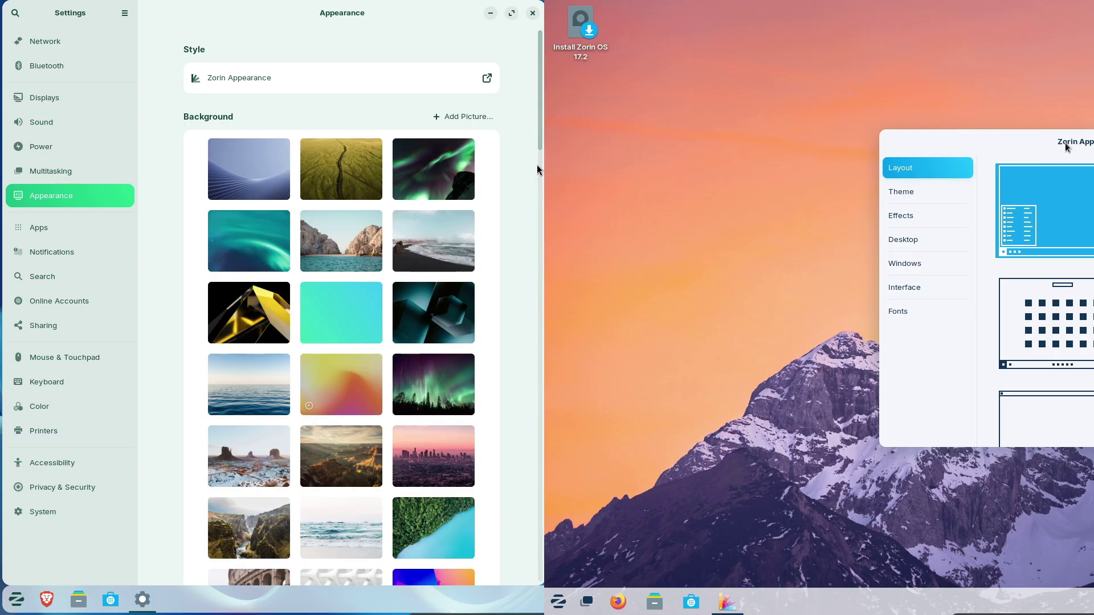
{"action": "left_click_drag", "start_coordinate": [541, 120], "coordinate": [532, 465]}
{"action": "left_click_drag", "start_coordinate": [974, 179], "coordinate": [975, 193]}
{"action": "left_click_drag", "start_coordinate": [531, 464], "coordinate": [532, 482]}
{"action": "left_click_drag", "start_coordinate": [974, 193], "coordinate": [975, 214]}
{"action": "left_click_drag", "start_coordinate": [531, 482], "coordinate": [531, 515]}
{"action": "left_click_drag", "start_coordinate": [974, 214], "coordinate": [973, 243]}
{"action": "left_click_drag", "start_coordinate": [531, 515], "coordinate": [528, 530]}
{"action": "left_click_drag", "start_coordinate": [973, 243], "coordinate": [973, 284]}
{"action": "left_click_drag", "start_coordinate": [528, 530], "coordinate": [530, 555]}
{"action": "left_click_drag", "start_coordinate": [972, 284], "coordinate": [973, 292]}
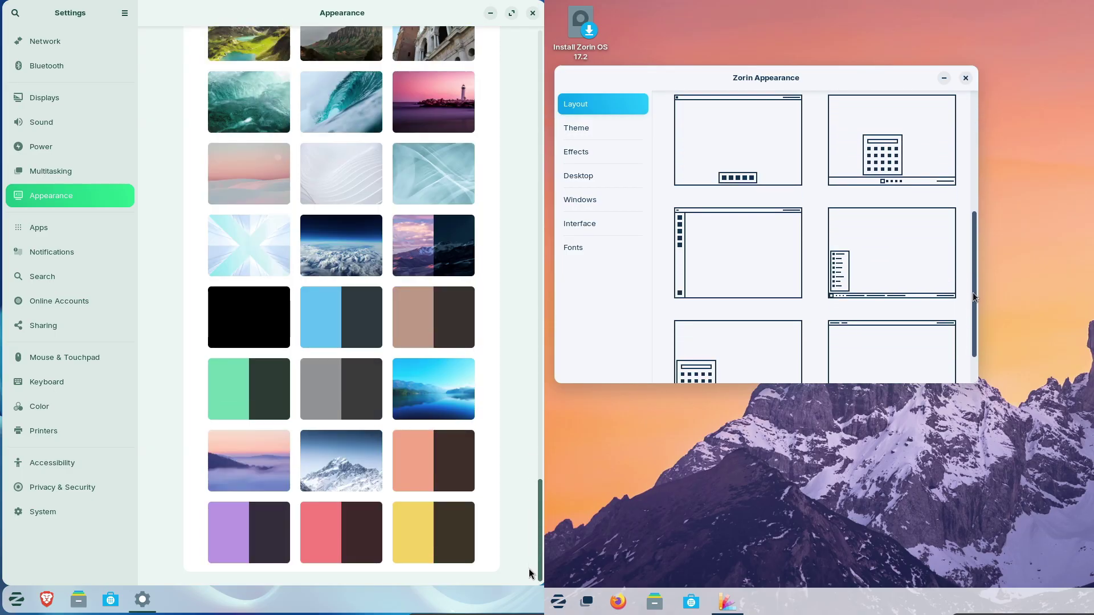
{"action": "left_click_drag", "start_coordinate": [529, 555], "coordinate": [530, 573]}
{"action": "left_click_drag", "start_coordinate": [973, 292], "coordinate": [968, 124]}
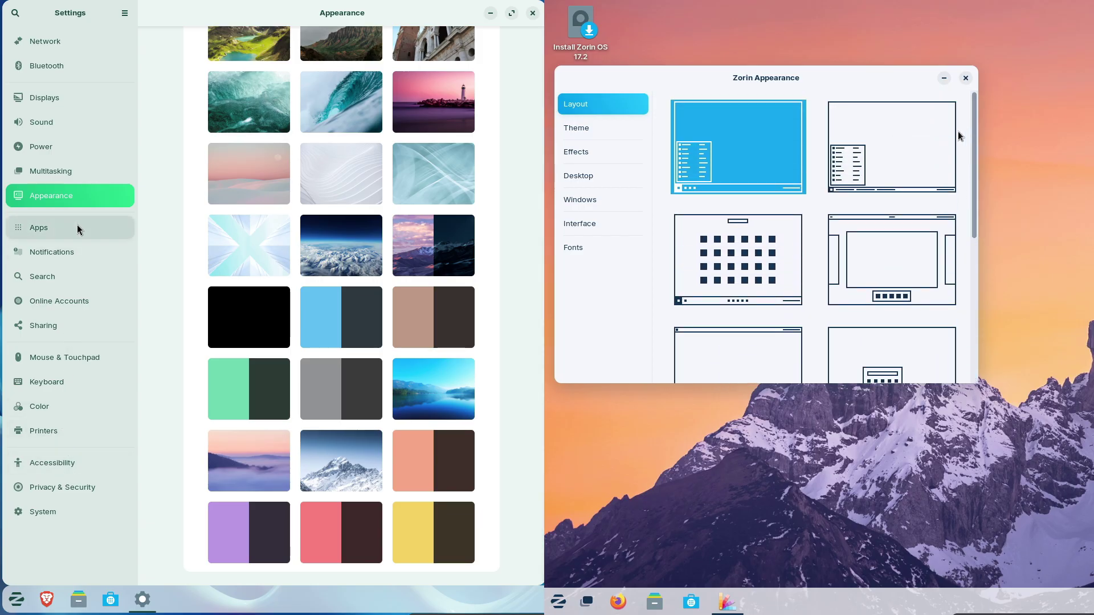
Try the classic window-list layout and its start menu in Zorin OS 17.2 while viewing Notifications and Online Accounts in Zorin OS 18
{"action": "left_click", "coordinate": [75, 235]}
{"action": "left_click", "coordinate": [71, 254]}
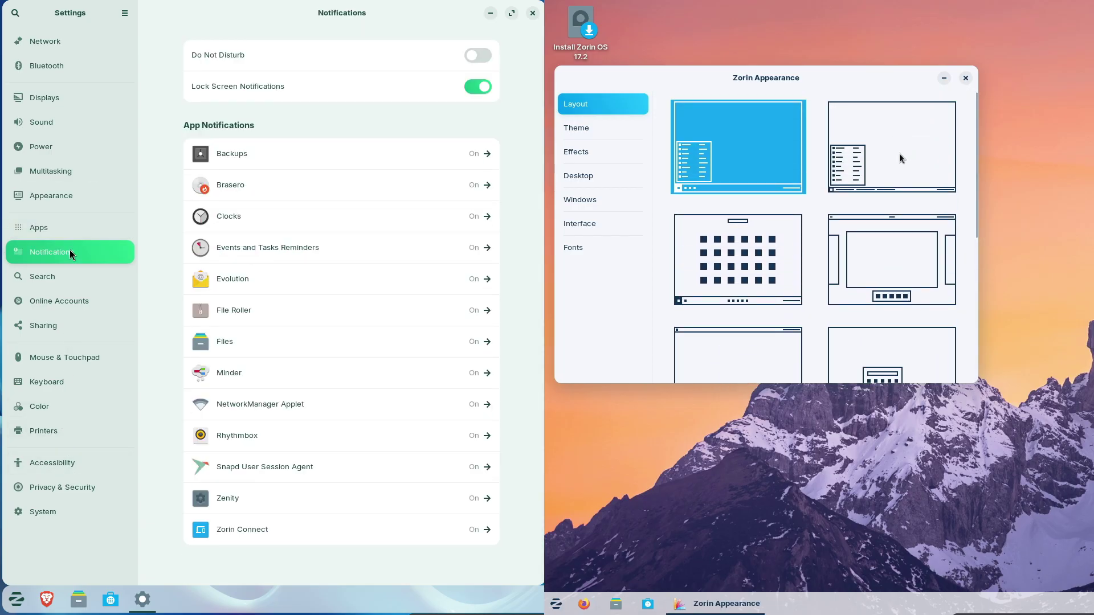
{"action": "left_click", "coordinate": [899, 153]}
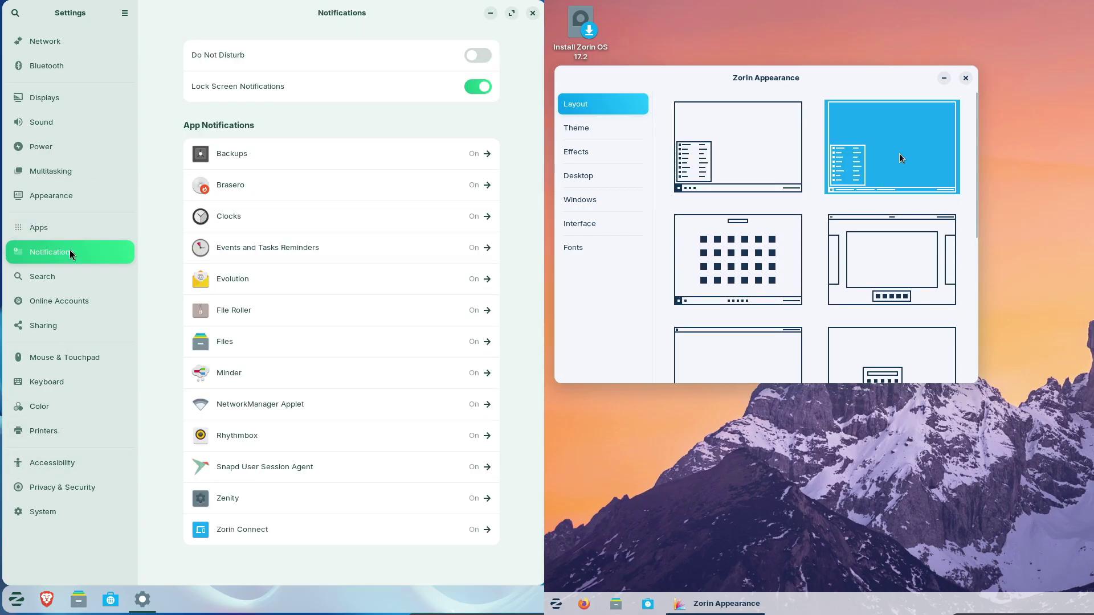
{"action": "left_click", "coordinate": [79, 304]}
{"action": "left_click", "coordinate": [556, 603]}
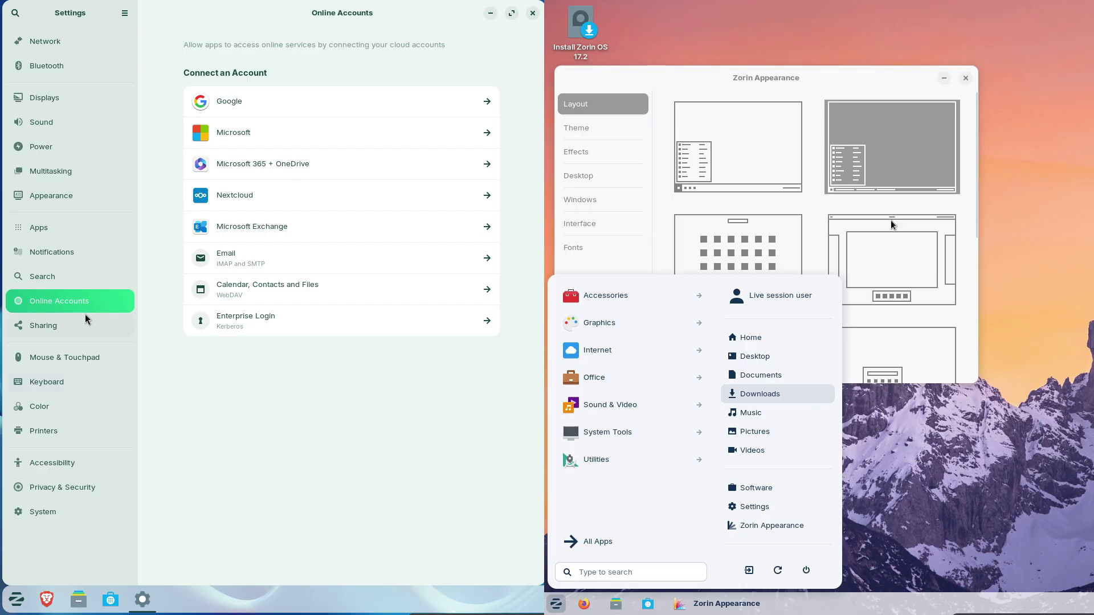
{"action": "left_click", "coordinate": [976, 217]}
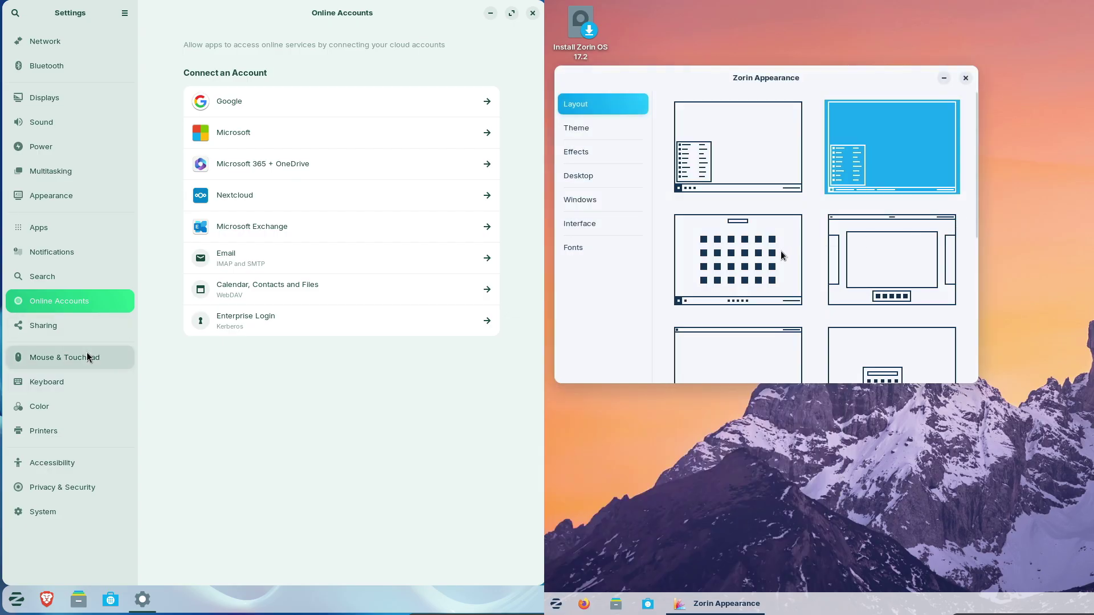
Set the mouse scroll direction to Natural and close Settings in Zorin OS 18; show the full-screen app grid in Zorin OS 17.2
{"action": "left_click", "coordinate": [88, 357]}
{"action": "left_click", "coordinate": [358, 338]}
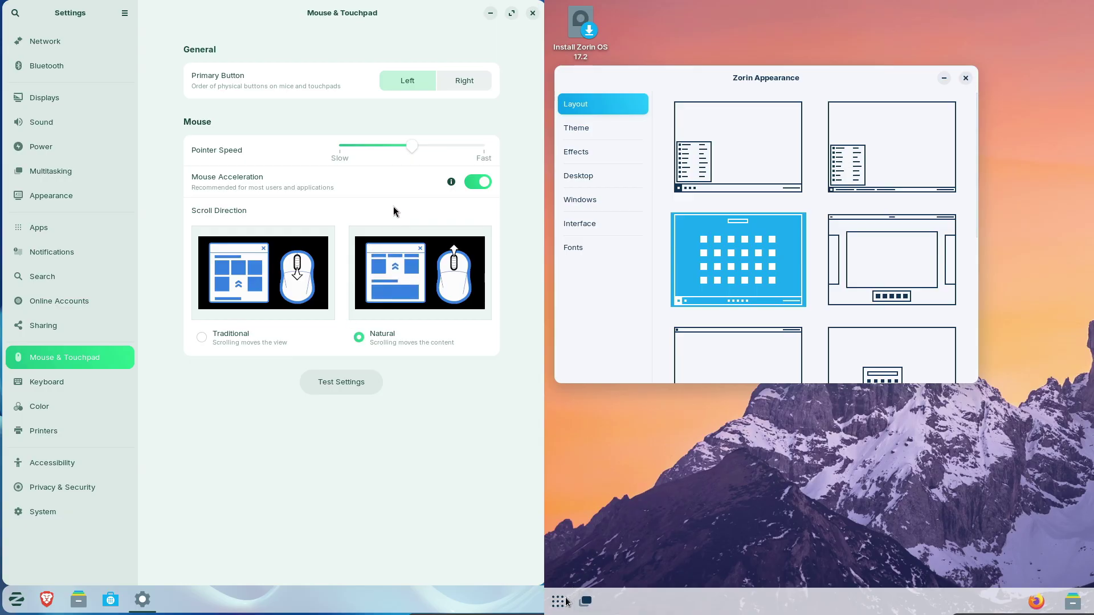
{"action": "left_click", "coordinate": [531, 14]}
{"action": "left_click", "coordinate": [564, 601]}
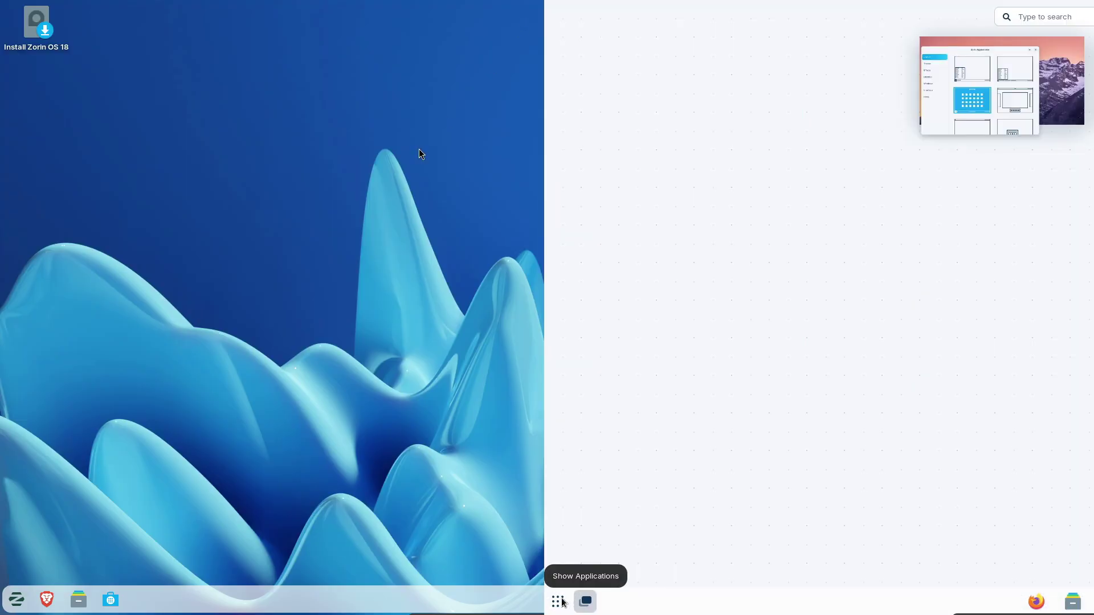
Open Zorin Appearance in Zorin OS 18 and reposition its window, and return to the Zorin Appearance window in Zorin OS 17.2
{"action": "left_click", "coordinate": [21, 596]}
{"action": "left_click", "coordinate": [178, 491]}
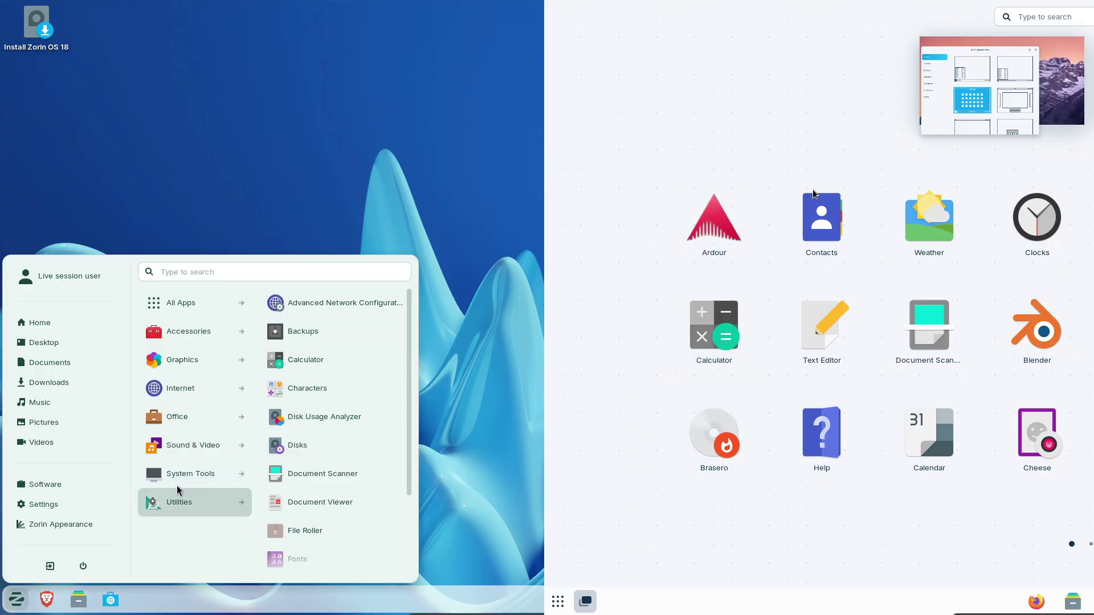
{"action": "left_click", "coordinate": [60, 522]}
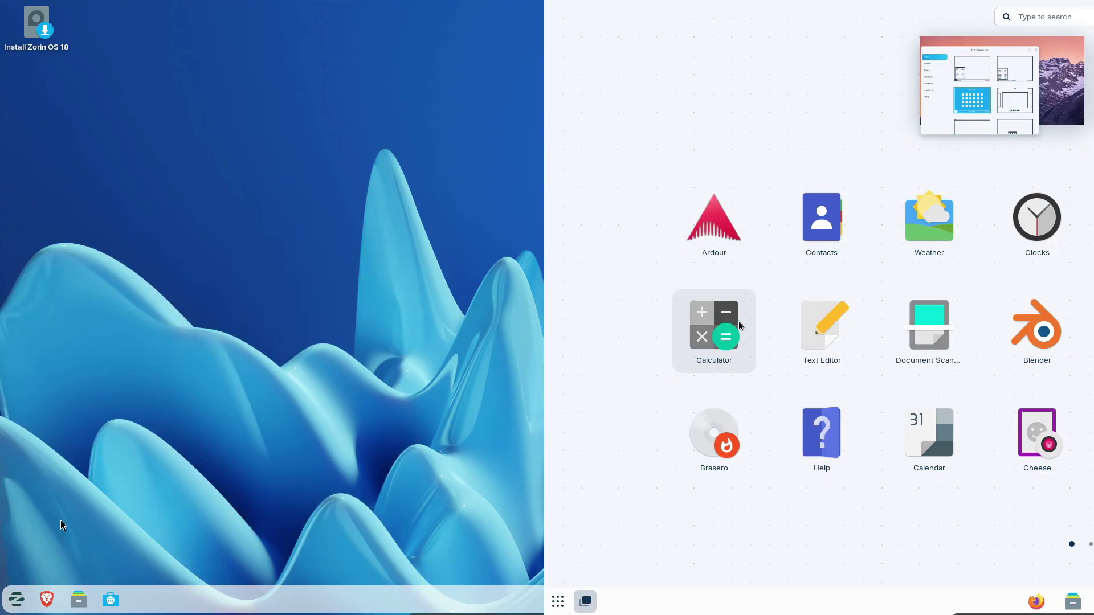
{"action": "left_click", "coordinate": [983, 79]}
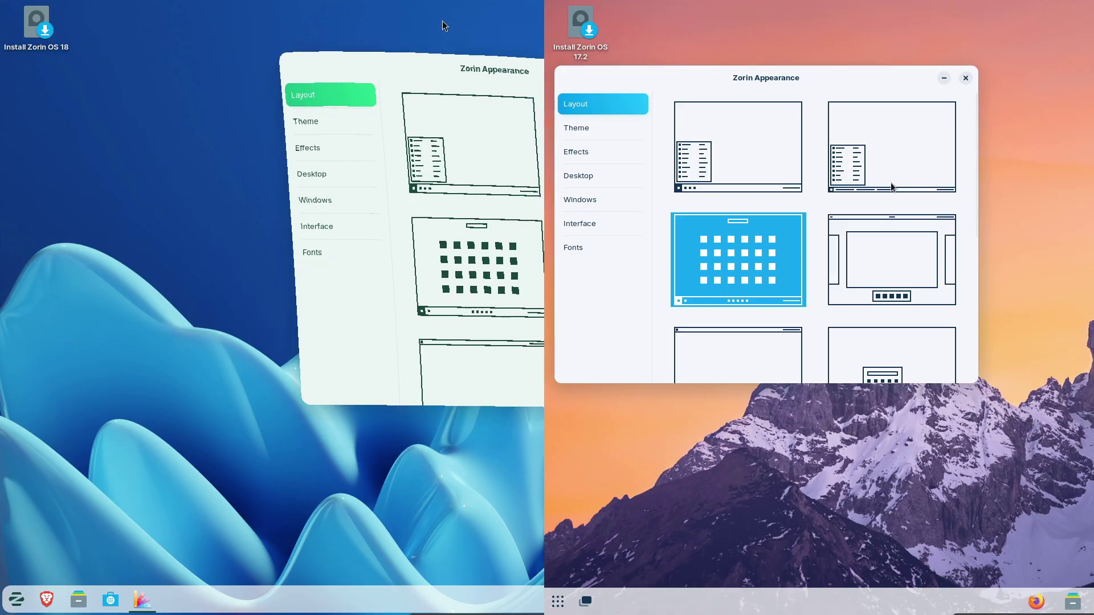
{"action": "left_click_drag", "start_coordinate": [442, 21], "coordinate": [51, 142]}
Try the top-bar overview layout and its activities overview in Zorin OS 17.2, and browse the available layouts in Zorin OS 18
{"action": "left_click", "coordinate": [865, 259]}
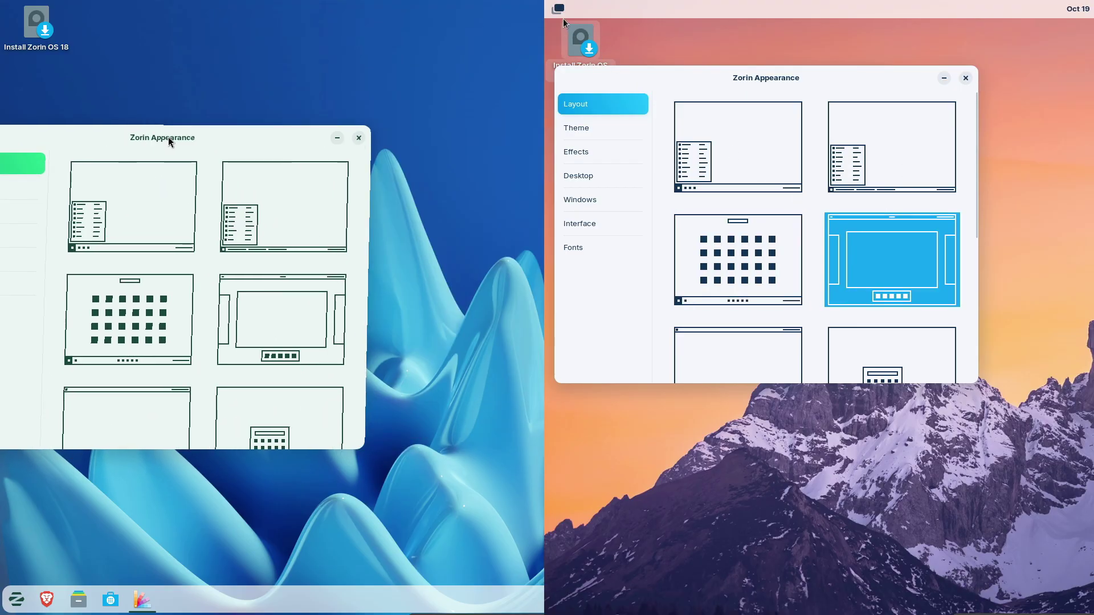
{"action": "left_click_drag", "start_coordinate": [171, 137], "coordinate": [200, 130]}
{"action": "left_click", "coordinate": [559, 13]}
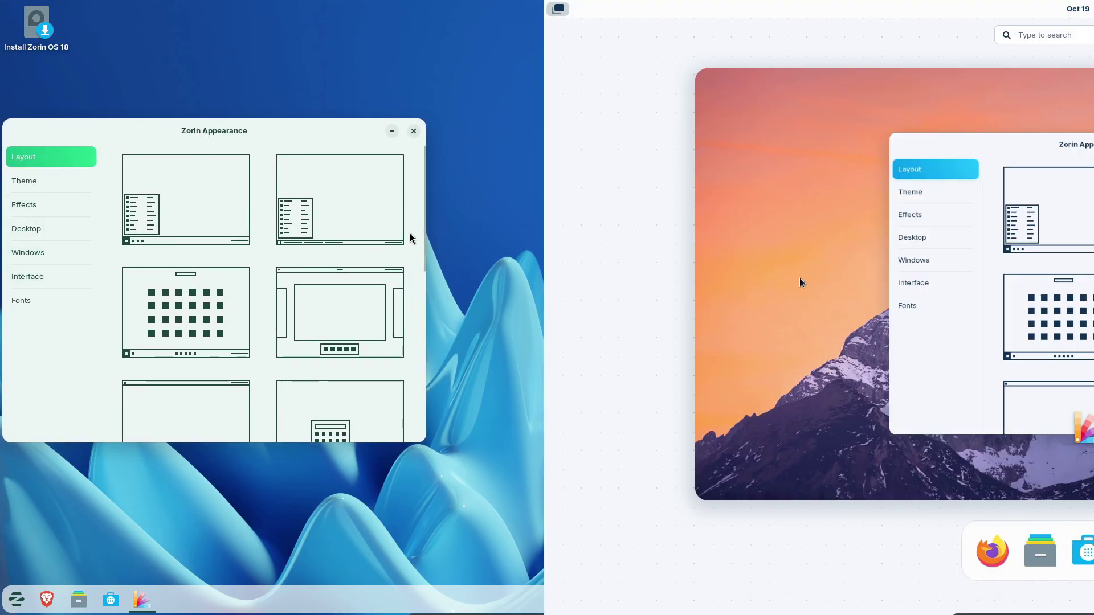
{"action": "left_click_drag", "start_coordinate": [420, 235], "coordinate": [418, 403]}
{"action": "left_click", "coordinate": [963, 277]}
Apply the layout with a top bar and bottom dock in Zorin OS 17.2 and show its app grid; open Zorin OS 18's Theme settings
{"action": "left_click_drag", "start_coordinate": [976, 196], "coordinate": [970, 284]}
{"action": "left_click_drag", "start_coordinate": [239, 119], "coordinate": [238, 97]}
{"action": "left_click_drag", "start_coordinate": [970, 284], "coordinate": [969, 304]}
{"action": "left_click_drag", "start_coordinate": [423, 381], "coordinate": [418, 190]}
{"action": "left_click", "coordinate": [715, 196]}
{"action": "left_click", "coordinate": [49, 166]}
{"action": "left_click", "coordinate": [991, 589]}
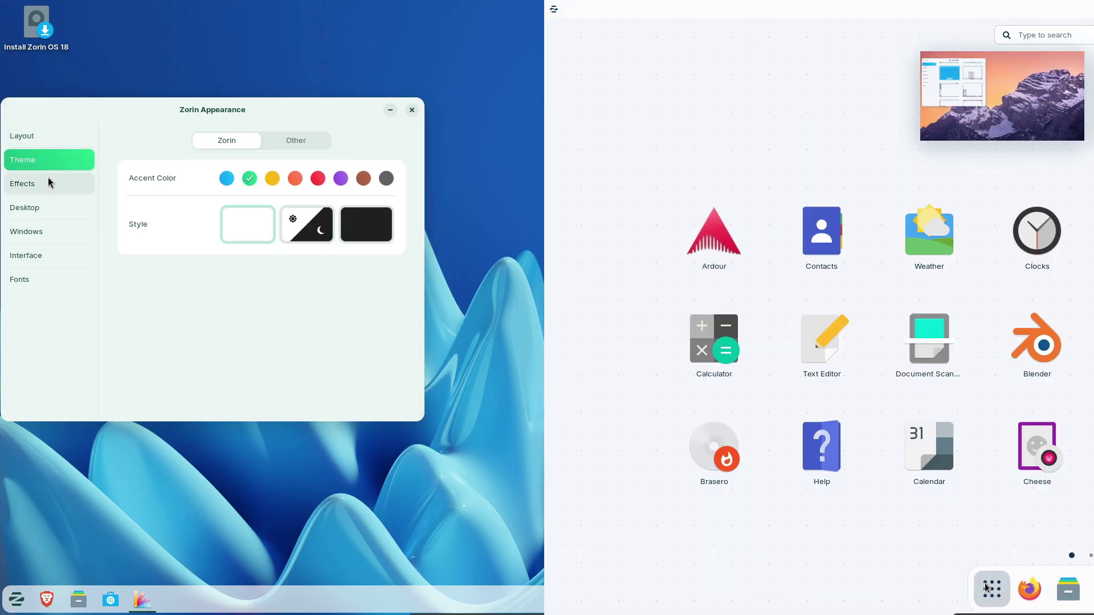
Open Files in Zorin OS 18 and reposition its window; apply the centred-taskbar layout with a grid menu in Zorin OS 17.2 and open that menu
{"action": "left_click", "coordinate": [82, 587]}
{"action": "left_click", "coordinate": [987, 587]}
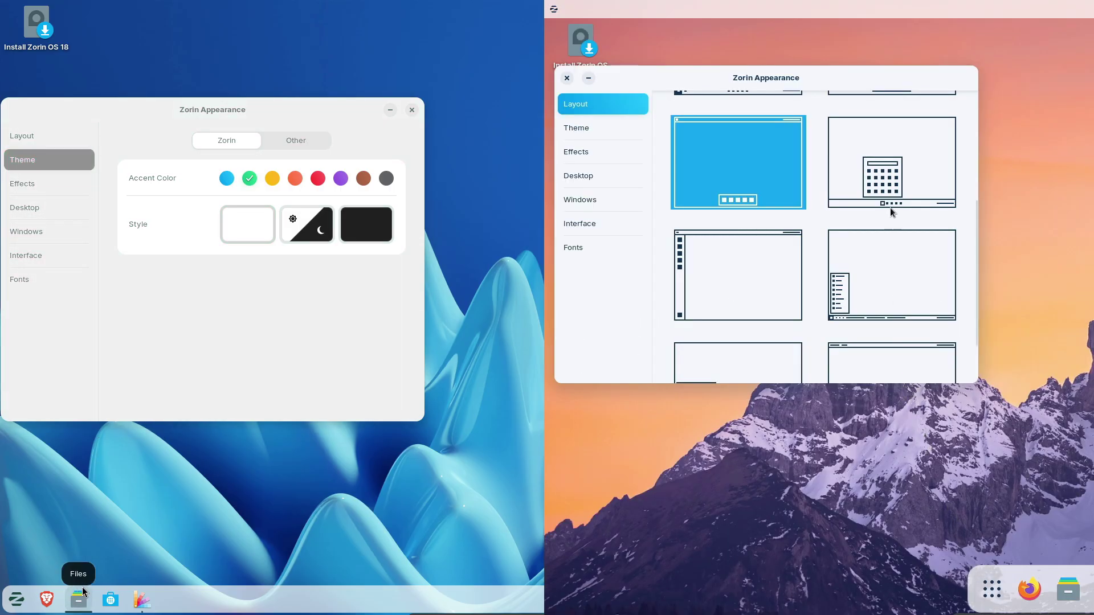
{"action": "left_click", "coordinate": [891, 185]}
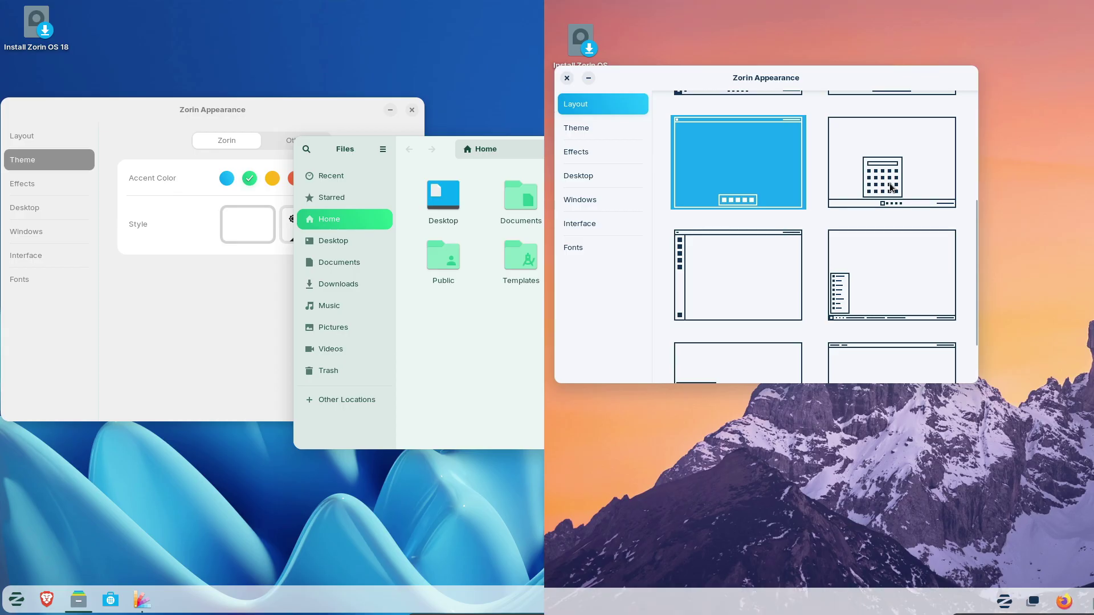
{"action": "left_click_drag", "start_coordinate": [469, 147], "coordinate": [308, 288]}
{"action": "left_click", "coordinate": [1004, 601]}
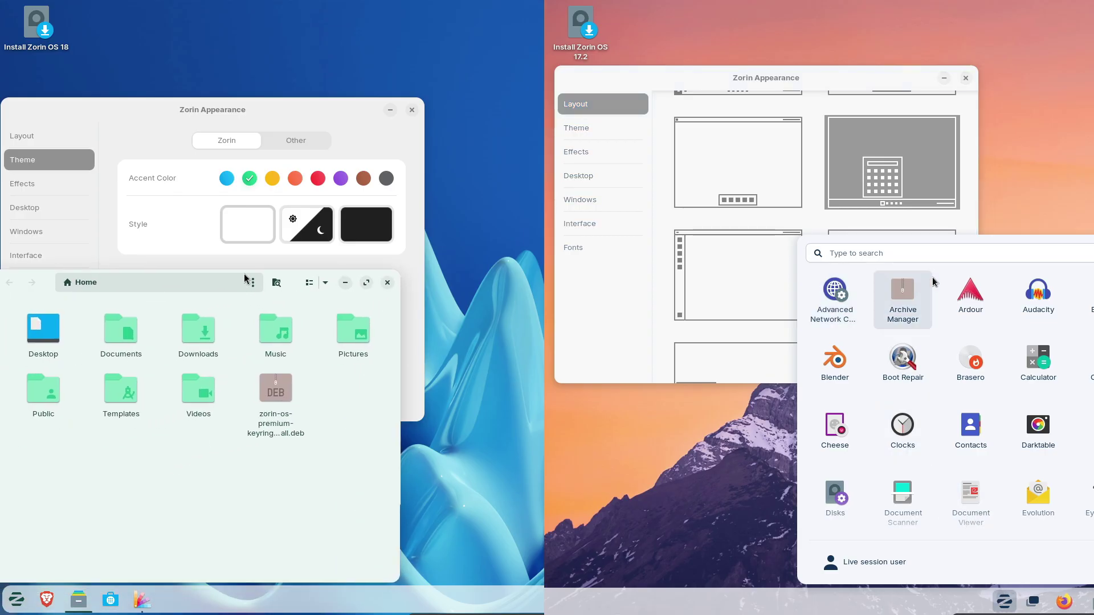
Move Zorin OS 18's Zorin Appearance window above Files and set a yellow accent color; browse and close the app menu in Zorin OS 17.2
{"action": "left_click", "coordinate": [137, 110]}
{"action": "left_click_drag", "start_coordinate": [136, 110], "coordinate": [137, 41]}
{"action": "left_click", "coordinate": [161, 460]}
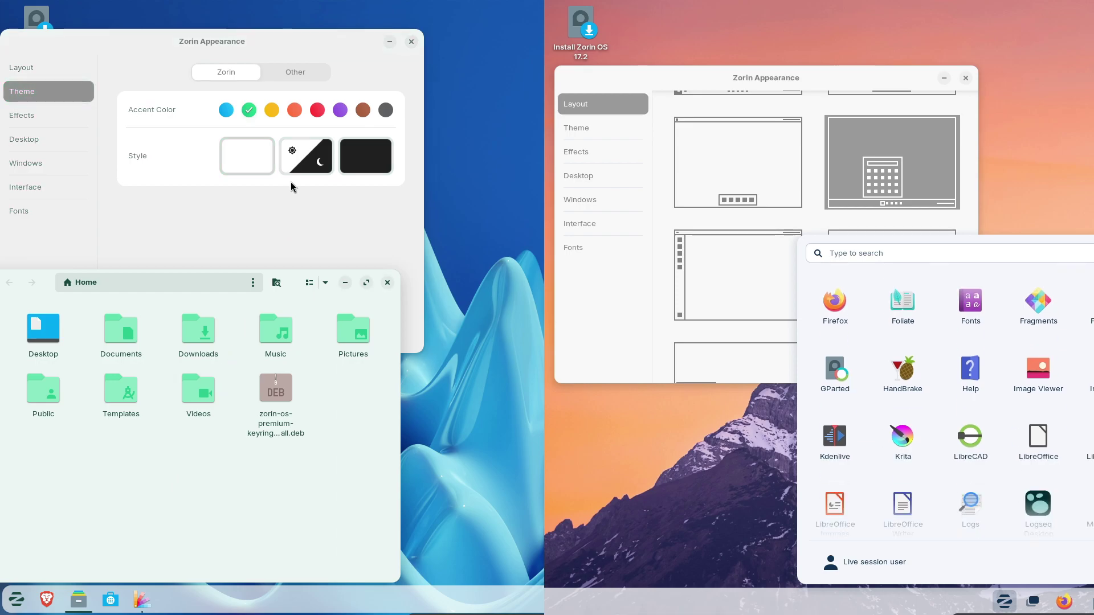
{"action": "left_click", "coordinate": [273, 113]}
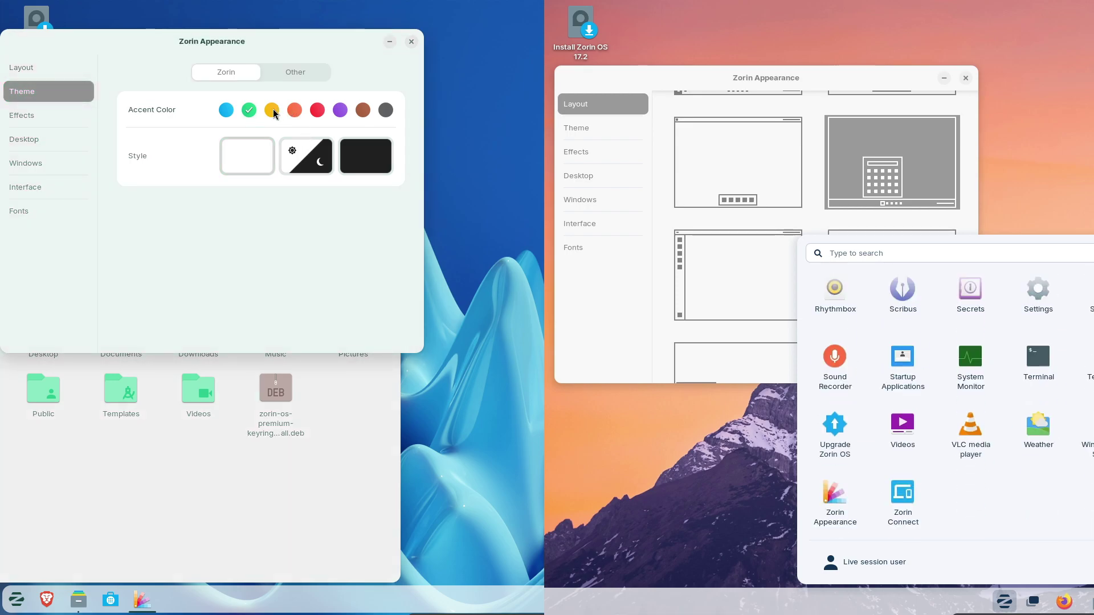
{"action": "key", "text": "Left"}
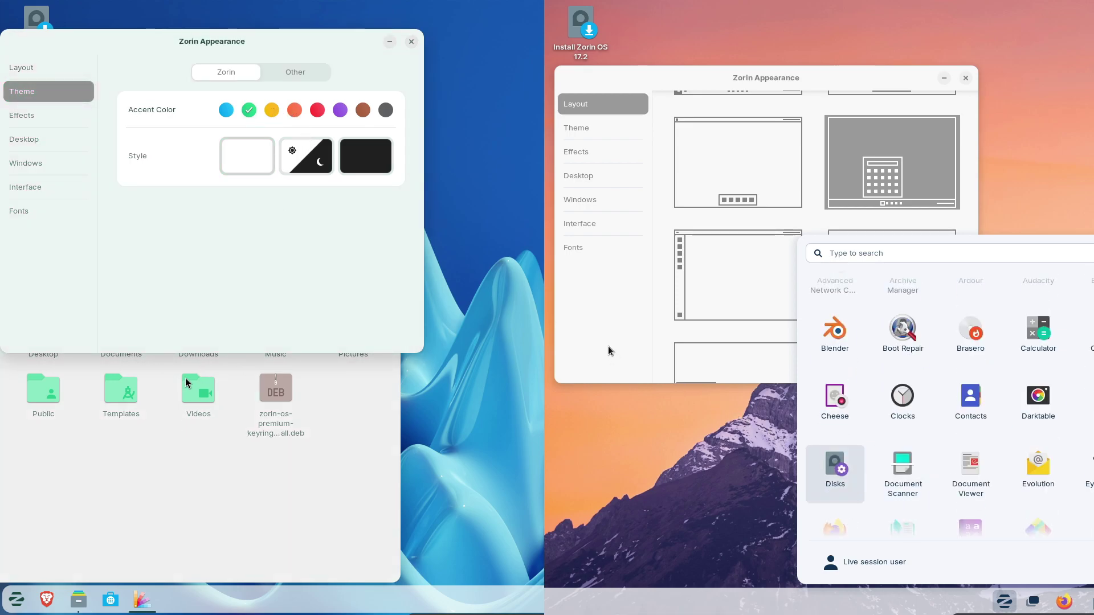
{"action": "left_click", "coordinate": [608, 346]}
{"action": "left_click", "coordinate": [237, 474]}
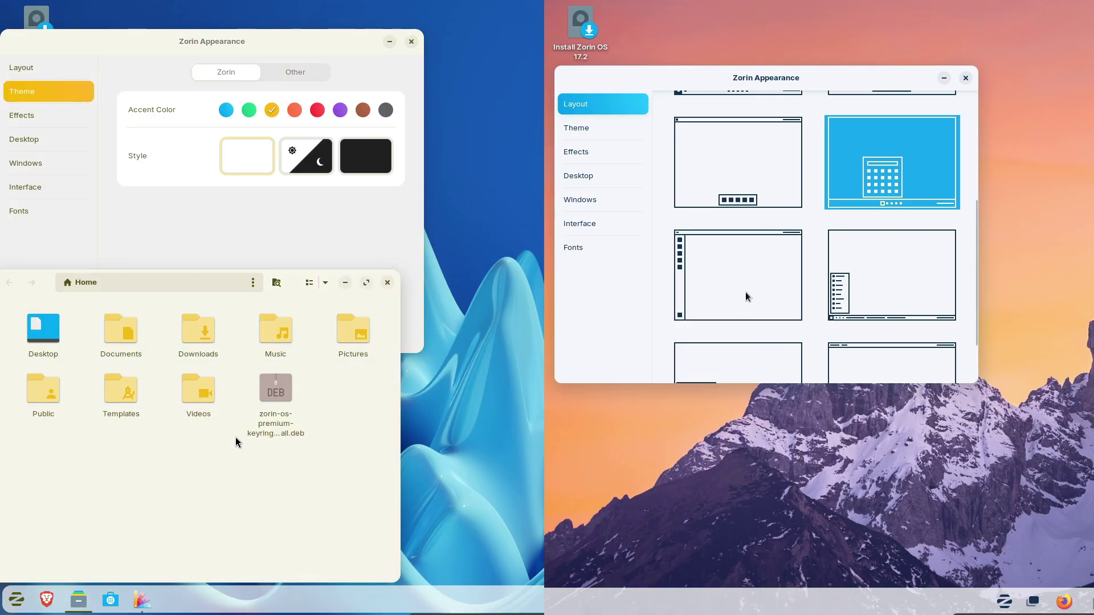
Set the accent color to red in Zorin OS 18 and apply the layout with a top bar and vertical side dock in Zorin OS 17.2
{"action": "left_click", "coordinate": [320, 107]}
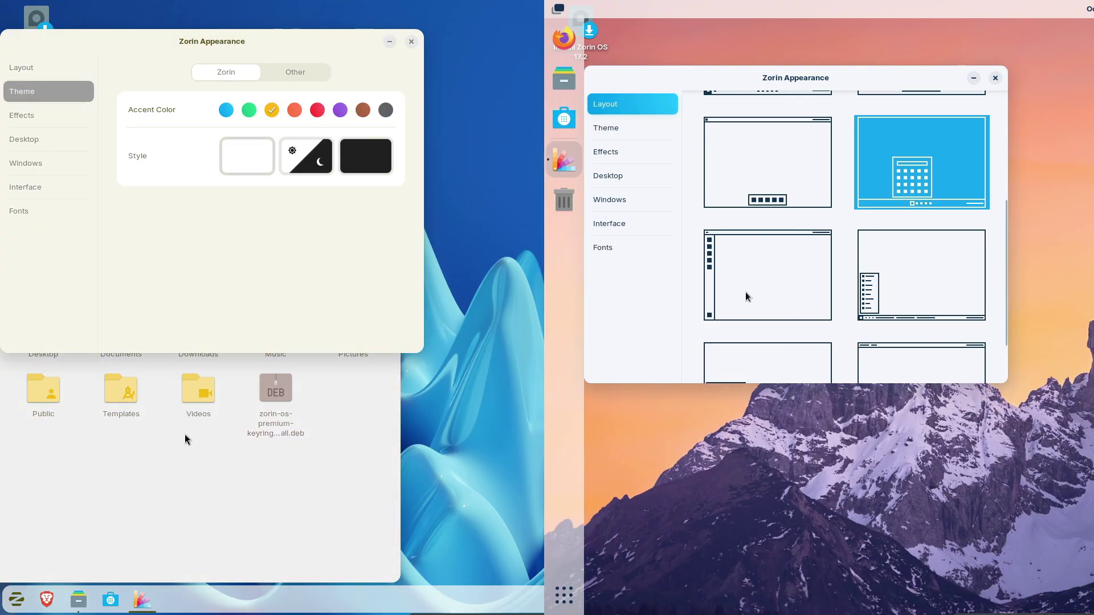
{"action": "left_click", "coordinate": [745, 292]}
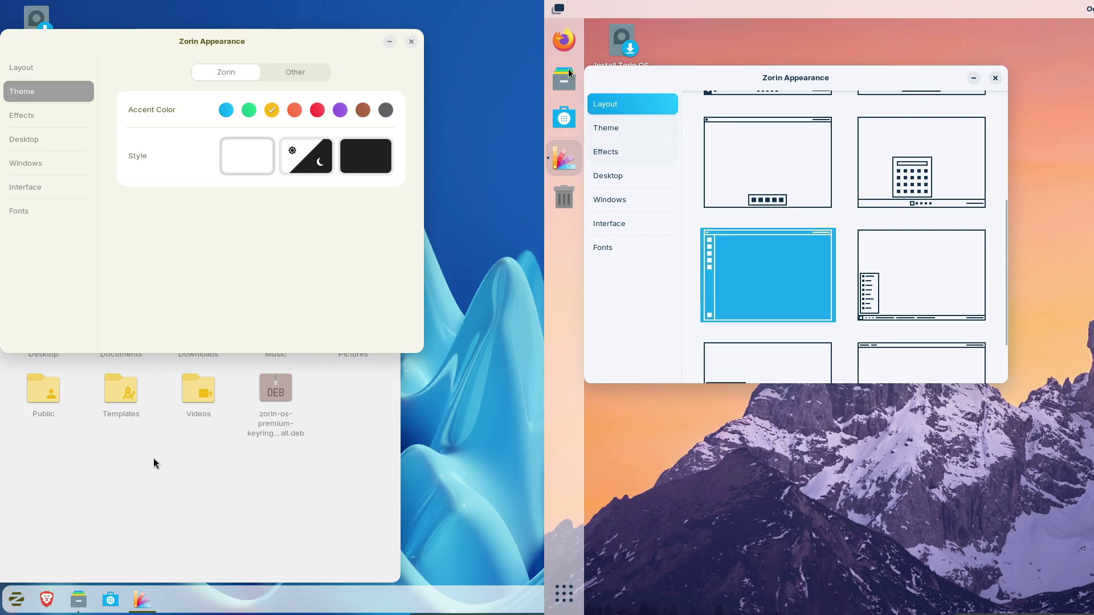
{"action": "left_click", "coordinate": [191, 425]}
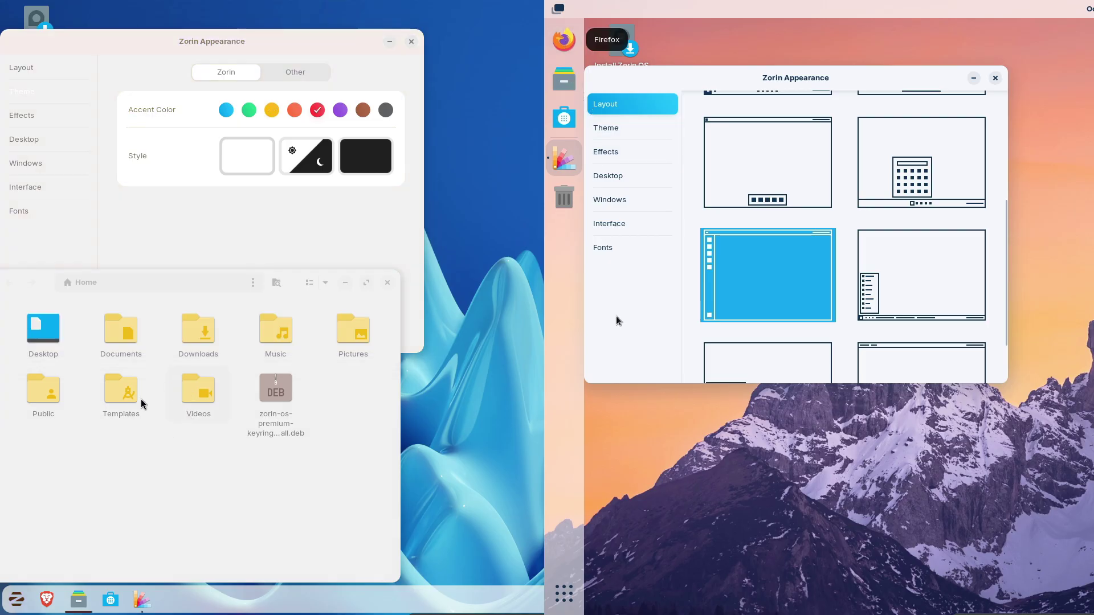
Switch Zorin OS 18 to the dark style, and open and browse the app grid in Zorin OS 17.2
{"action": "left_click", "coordinate": [569, 591]}
{"action": "left_click", "coordinate": [359, 159]}
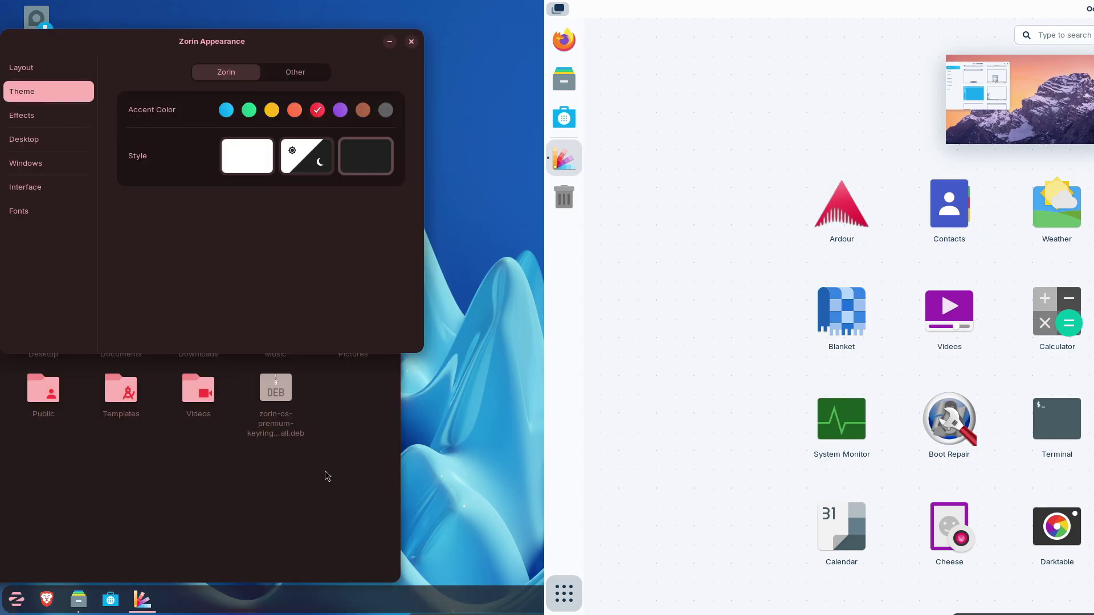
{"action": "scroll", "coordinate": [949, 370], "scroll_direction": "down", "scroll_amount": 1}
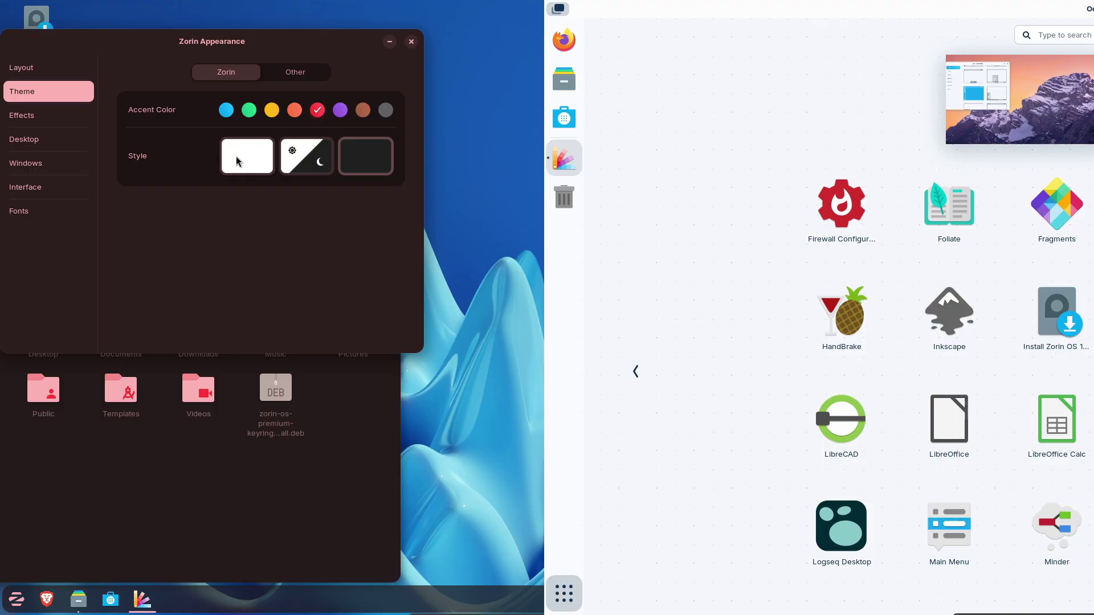
Close the app grid and apply the list-menu taskbar layout in Zorin OS 17.2; set Zorin OS 18's light style and view its other theme options
{"action": "scroll", "coordinate": [612, 467], "scroll_direction": "down", "scroll_amount": 1}
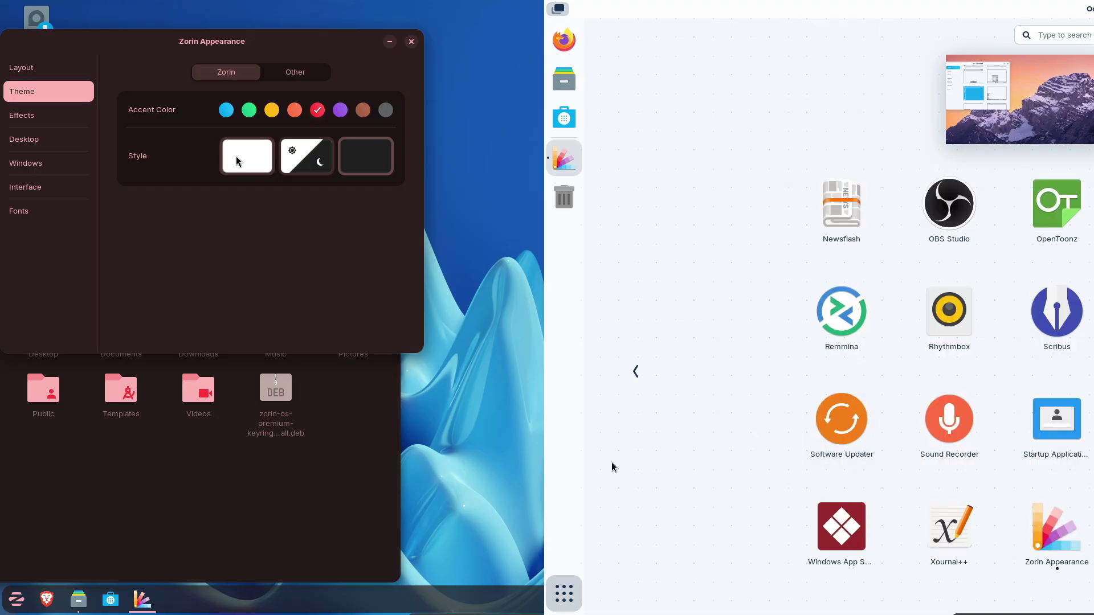
{"action": "left_click", "coordinate": [553, 594]}
{"action": "left_click", "coordinate": [924, 249]}
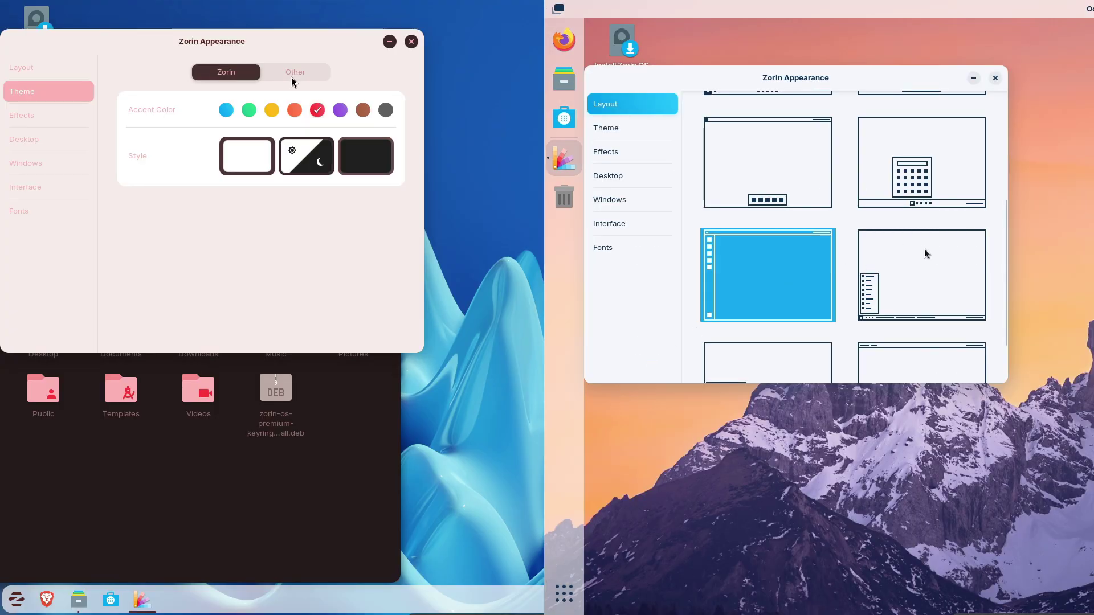
{"action": "left_click", "coordinate": [292, 80]}
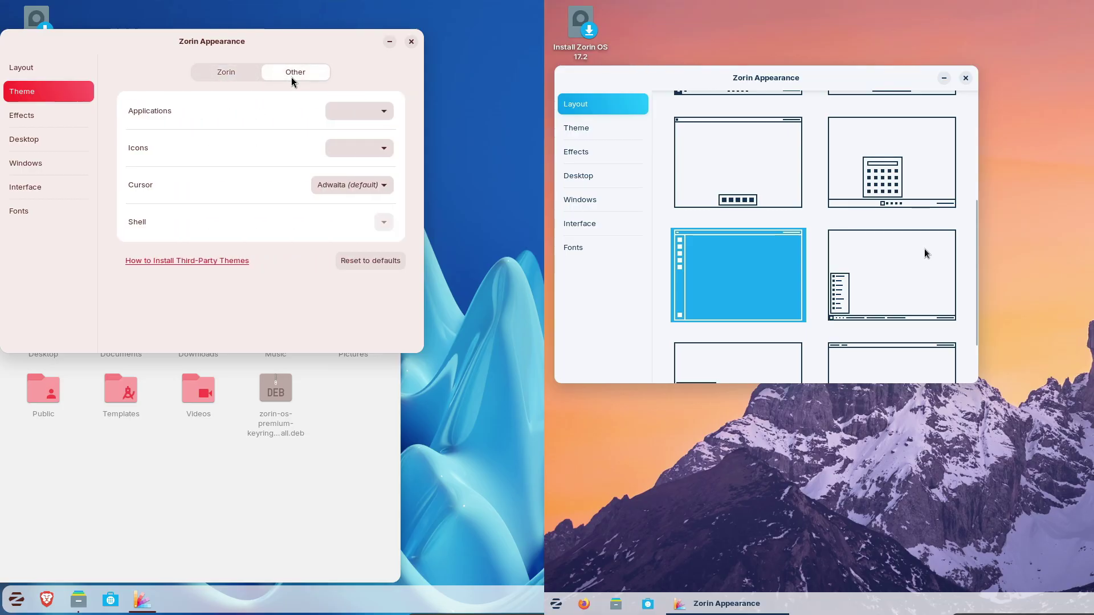
{"action": "left_click", "coordinate": [924, 253]}
Turn off Jelly Mode in Zorin OS 18's effects settings; open the app menu in Zorin OS 17.2 and browse the list of all apps
{"action": "left_click", "coordinate": [77, 123]}
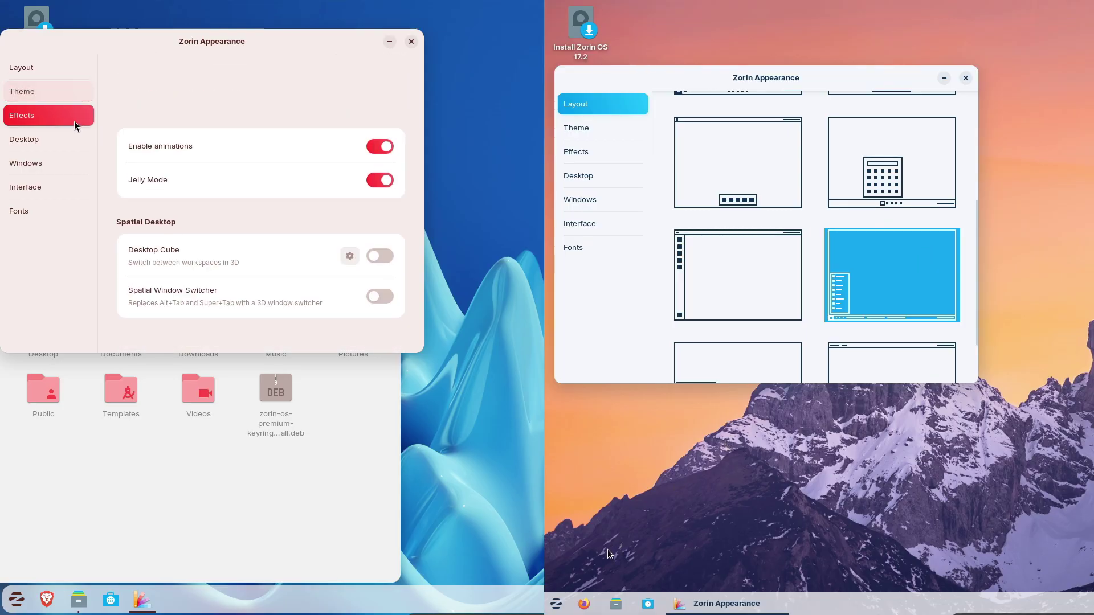
{"action": "left_click", "coordinate": [557, 604]}
{"action": "left_click", "coordinate": [367, 117]}
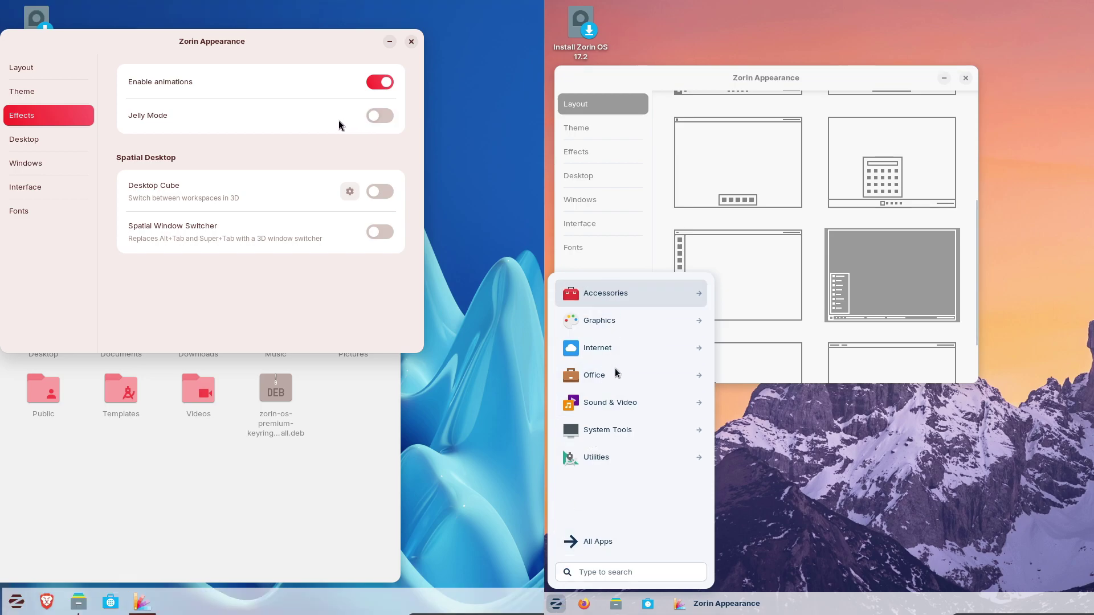
{"action": "left_click", "coordinate": [594, 544]}
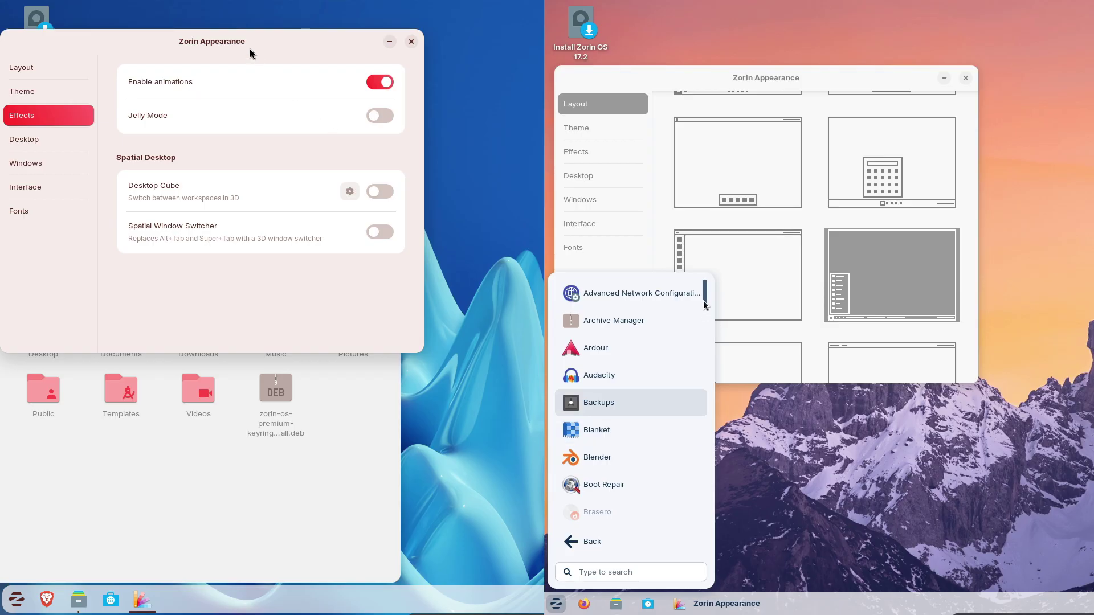
{"action": "left_click_drag", "start_coordinate": [705, 305], "coordinate": [705, 495]}
Review the Windows, Interface and Fonts settings in Zorin OS 18's Zorin Appearance, and close that window and Files
{"action": "left_click", "coordinate": [47, 197]}
{"action": "left_click", "coordinate": [47, 213]}
{"action": "left_click", "coordinate": [47, 238]}
{"action": "left_click", "coordinate": [411, 70]}
{"action": "left_click", "coordinate": [382, 282]}
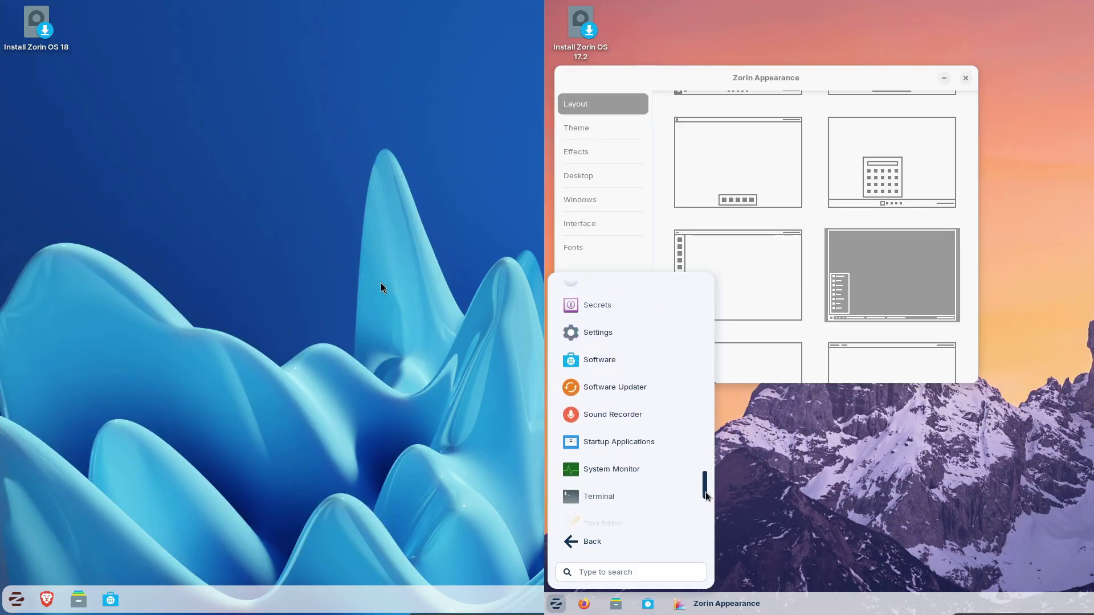
Open the Home folder from Zorin OS 18's app menu; browse to the end of Zorin OS 17.2's app list and close its menu
{"action": "left_click", "coordinate": [16, 600]}
{"action": "left_click_drag", "start_coordinate": [707, 518], "coordinate": [707, 547]}
{"action": "left_click", "coordinate": [78, 331]}
{"action": "left_click", "coordinate": [764, 482]}
{"action": "left_click", "coordinate": [927, 269]}
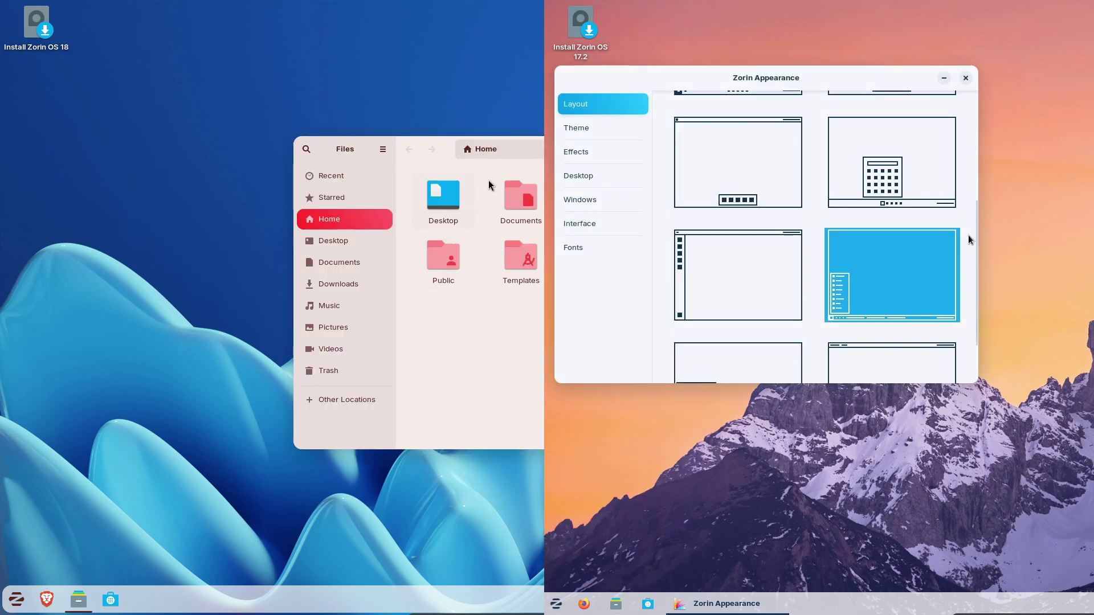
Reposition the Files window in Zorin OS 18; apply the layout with centred taskbar icons and a corner grid menu in Zorin OS 17.2
{"action": "left_click_drag", "start_coordinate": [973, 235], "coordinate": [974, 322]}
{"action": "left_click_drag", "start_coordinate": [373, 154], "coordinate": [132, 128]}
{"action": "left_click", "coordinate": [754, 322]}
View the About details of Files and close Files in Zorin OS 18; open and browse the grid app menu in Zorin OS 17.2
{"action": "left_click", "coordinate": [75, 132]}
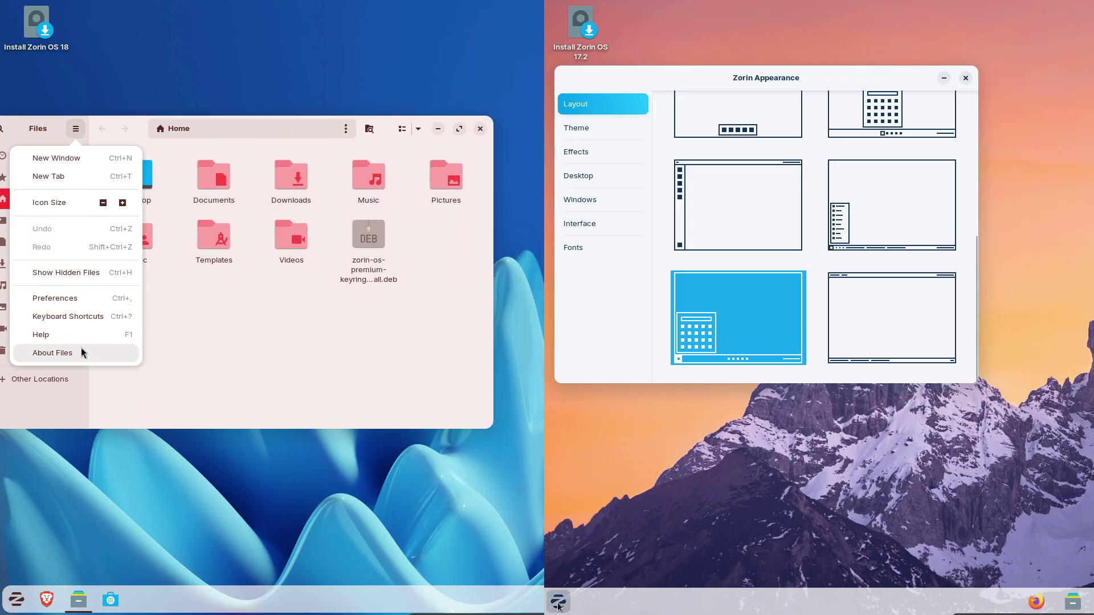
{"action": "left_click", "coordinate": [558, 606]}
{"action": "left_click", "coordinate": [81, 348]}
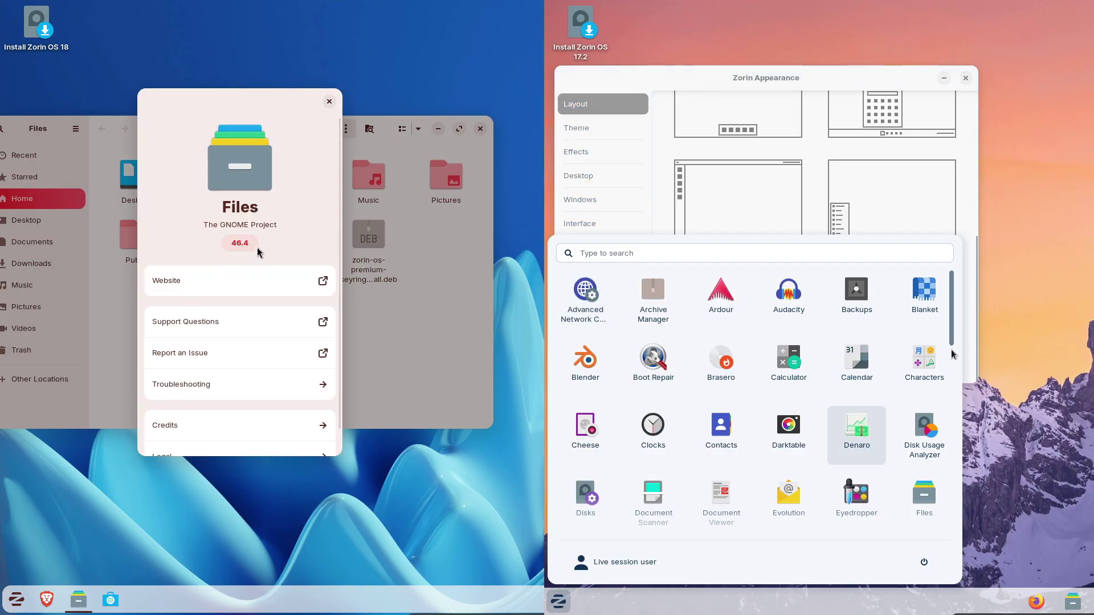
{"action": "left_click_drag", "start_coordinate": [950, 331], "coordinate": [950, 411]}
{"action": "left_click", "coordinate": [329, 102]}
{"action": "left_click", "coordinate": [480, 128]}
Search for "ter" in Zorin OS 18's app menu and launch Terminal, while browsing further through Zorin OS 17.2's app menu
{"action": "left_click", "coordinate": [15, 599]}
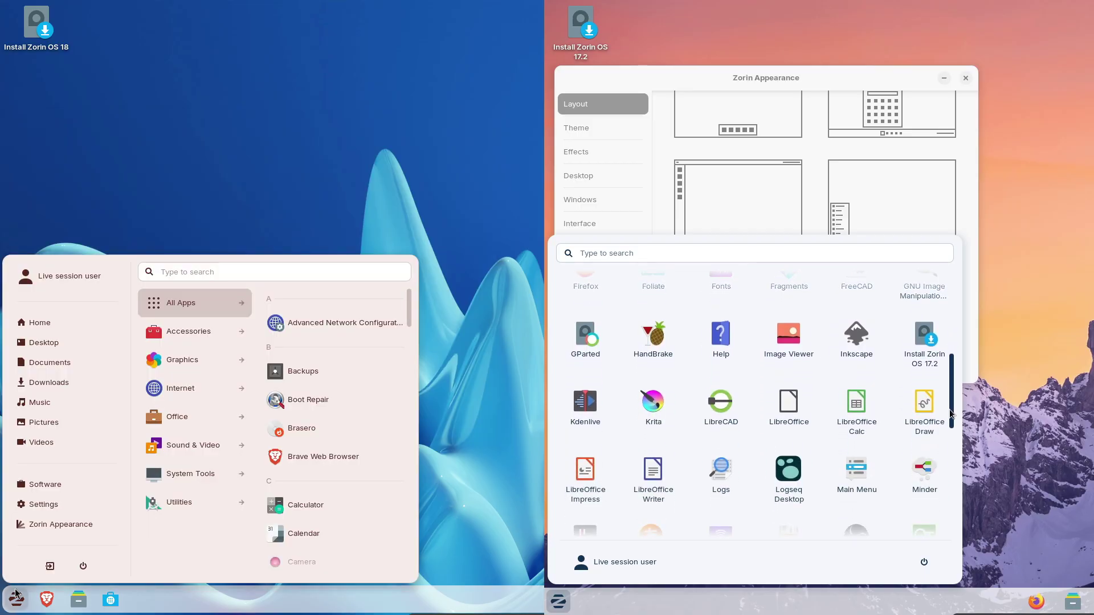
{"action": "left_click_drag", "start_coordinate": [948, 410], "coordinate": [947, 518]}
{"action": "type", "text": "ter"}
{"action": "left_click", "coordinate": [176, 304]}
Move the Terminal window to the upper edge of the Zorin OS 18 desktop; scroll to the end of Zorin OS 17.2's app menu
{"action": "left_click_drag", "start_coordinate": [523, 119], "coordinate": [78, 107]}
{"action": "left_click_drag", "start_coordinate": [947, 517], "coordinate": [947, 529]}
{"action": "left_click_drag", "start_coordinate": [78, 107], "coordinate": [72, 109]}
{"action": "left_click_drag", "start_coordinate": [947, 529], "coordinate": [947, 532]}
{"action": "left_click_drag", "start_coordinate": [73, 108], "coordinate": [68, 108]}
{"action": "left_click_drag", "start_coordinate": [947, 532], "coordinate": [948, 532]}
{"action": "left_click_drag", "start_coordinate": [68, 107], "coordinate": [299, 13]}
Apply the two-bar layout with Applications and Places menus in Zorin OS 17.2 and open Applications; enlarge the Terminal window in Zorin OS 18
{"action": "left_click", "coordinate": [1004, 440]}
{"action": "left_click", "coordinate": [913, 338]}
{"action": "left_click", "coordinate": [562, 10]}
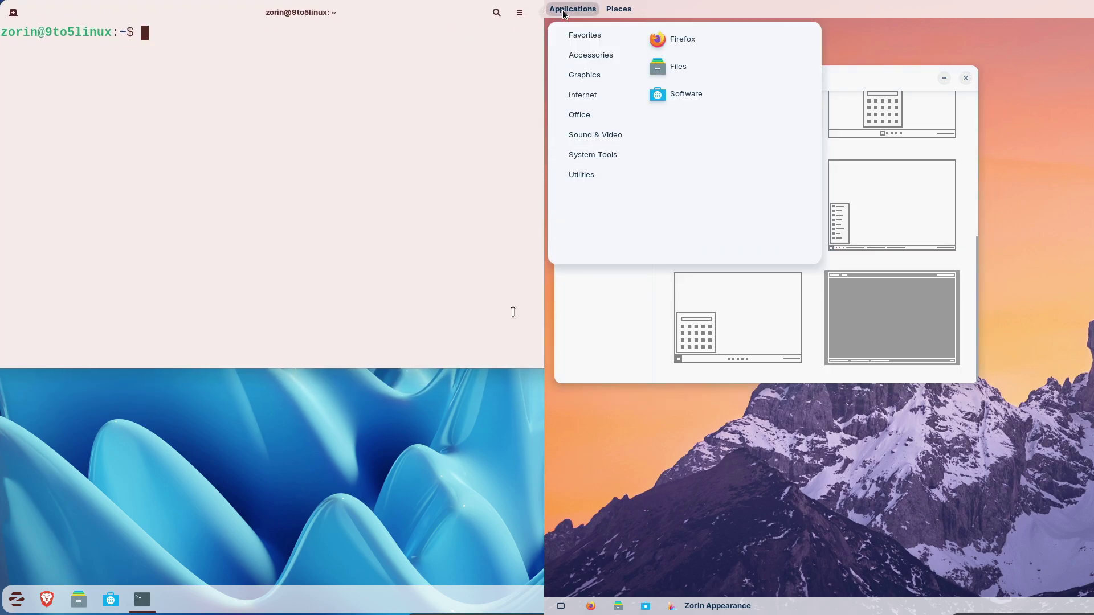
{"action": "left_click_drag", "start_coordinate": [543, 368], "coordinate": [544, 583]}
Run neofetch in Zorin OS 18's Terminal; browse the Accessories category of the Applications menu in Zorin OS 17.2
{"action": "mouse_move", "coordinate": [583, 49]}
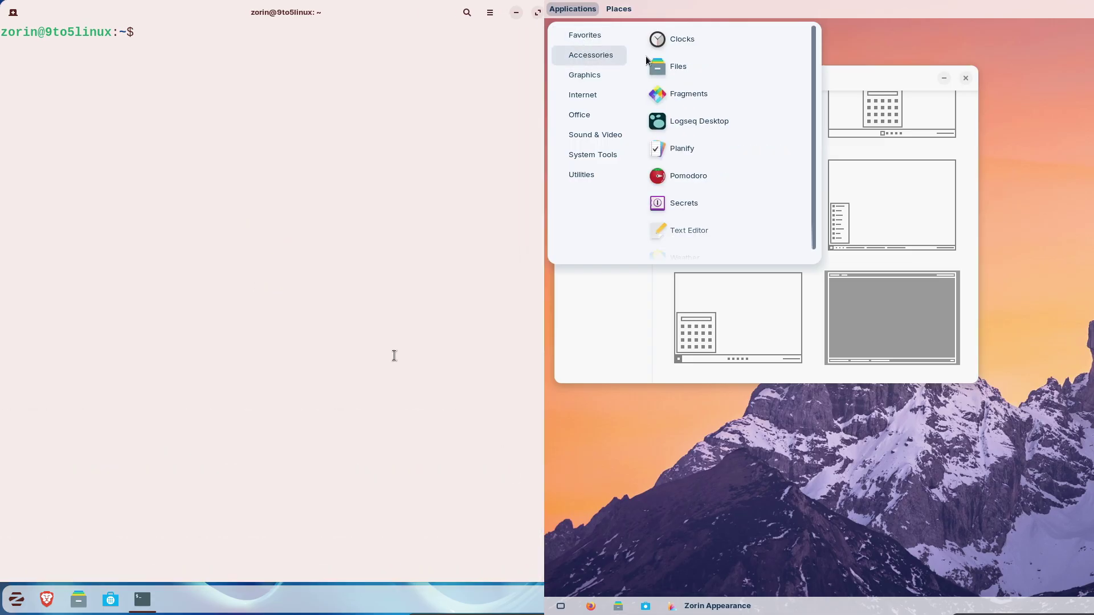
{"action": "type", "text": "neofet"}
{"action": "scroll", "coordinate": [813, 91], "scroll_direction": "down", "scroll_amount": 1}
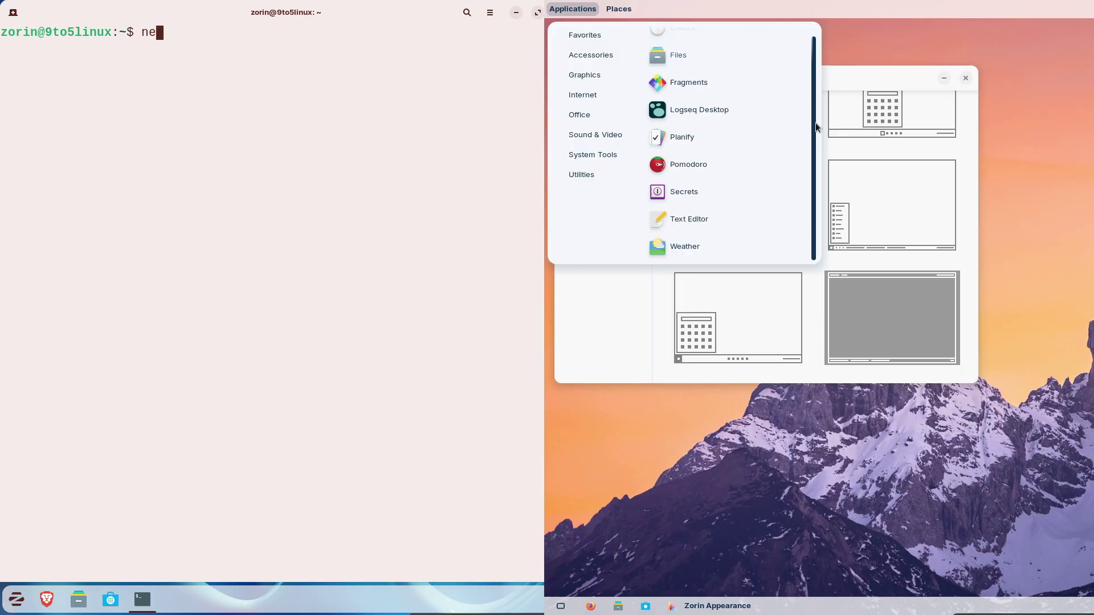
{"action": "type", "text": "ch"}
{"action": "mouse_move", "coordinate": [612, 72]}
{"action": "key", "text": "Return"}
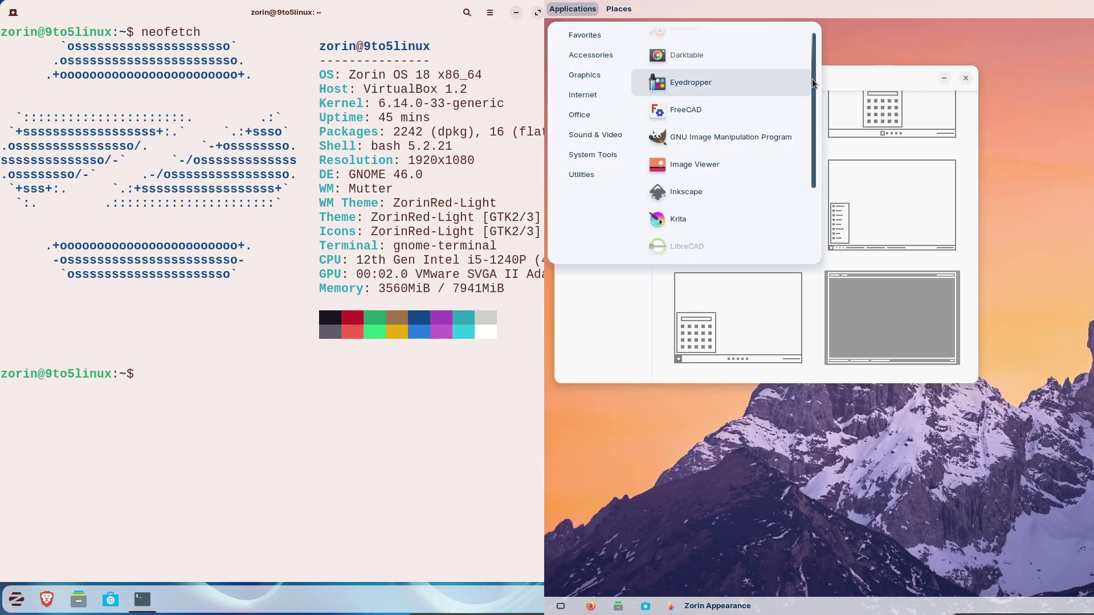
Run cat /etc/issue in Zorin OS 18's Terminal; browse the Graphics and Internet categories in Zorin OS 17.2's Applications menu
{"action": "scroll", "coordinate": [811, 79], "scroll_direction": "up", "scroll_amount": 1}
{"action": "type", "text": "ca"}
{"action": "left_click_drag", "start_coordinate": [812, 56], "coordinate": [812, 165]}
{"action": "type", "text": "t"}
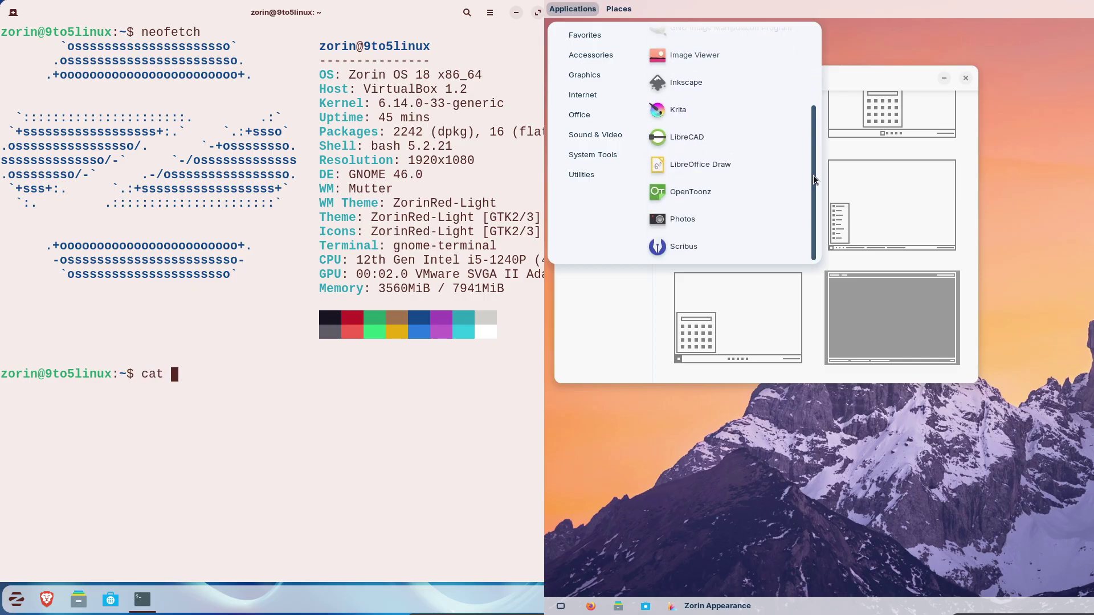
{"action": "mouse_move", "coordinate": [608, 102]}
{"action": "type", "text": "/etc/issue"}
{"action": "key", "text": "Return"}
Run python3 --version in Zorin OS 18's Terminal; browse the Office and Sound & Video categories in Zorin OS 17.2's Applications menu
{"action": "left_click_drag", "start_coordinate": [813, 110], "coordinate": [813, 237]}
{"action": "type", "text": "pyth"}
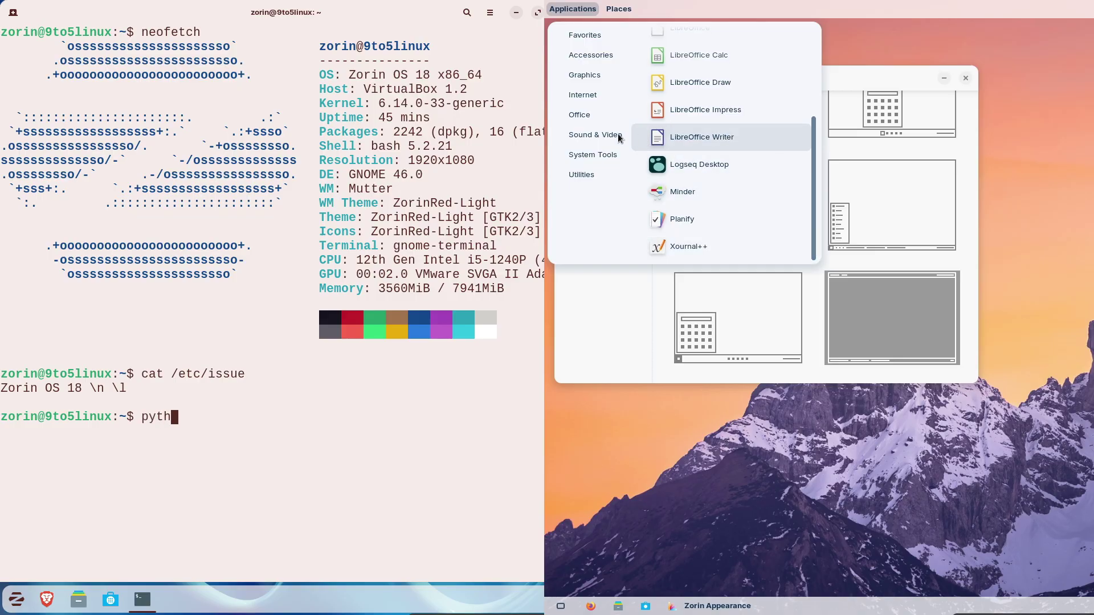
{"action": "mouse_move", "coordinate": [619, 136]}
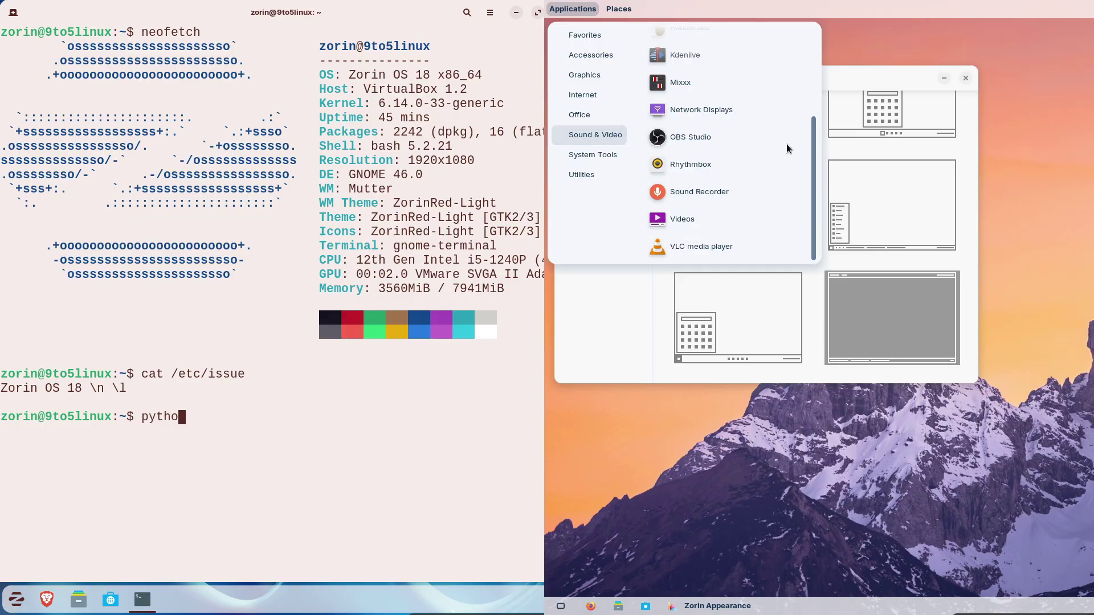
{"action": "type", "text": "thon3"}
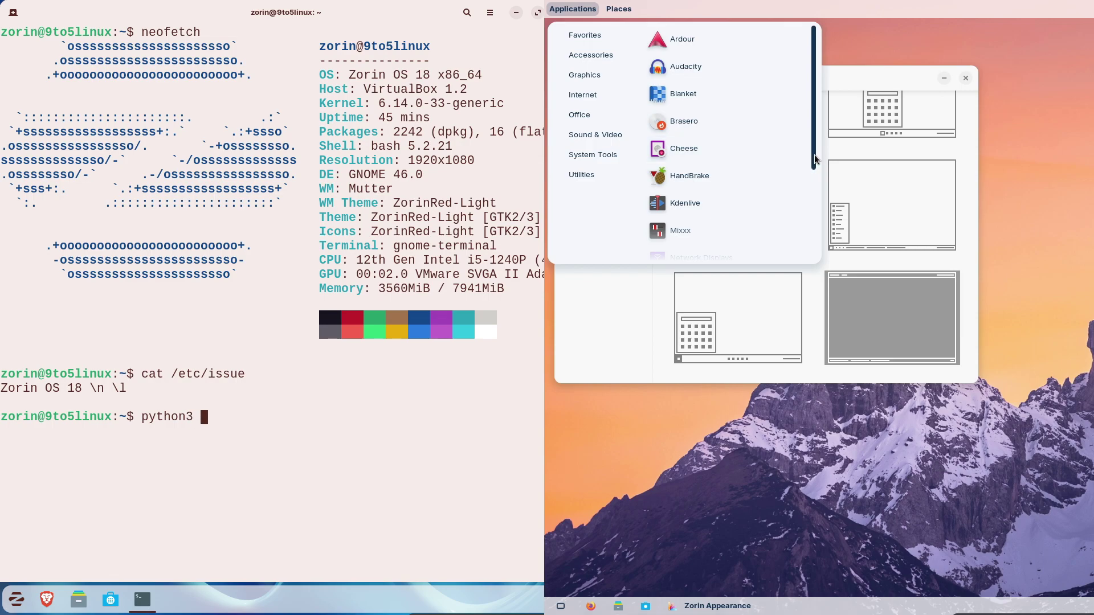
{"action": "left_click_drag", "start_coordinate": [814, 153], "coordinate": [815, 260]}
{"action": "type", "text": "--versio"}
{"action": "mouse_move", "coordinate": [598, 154]}
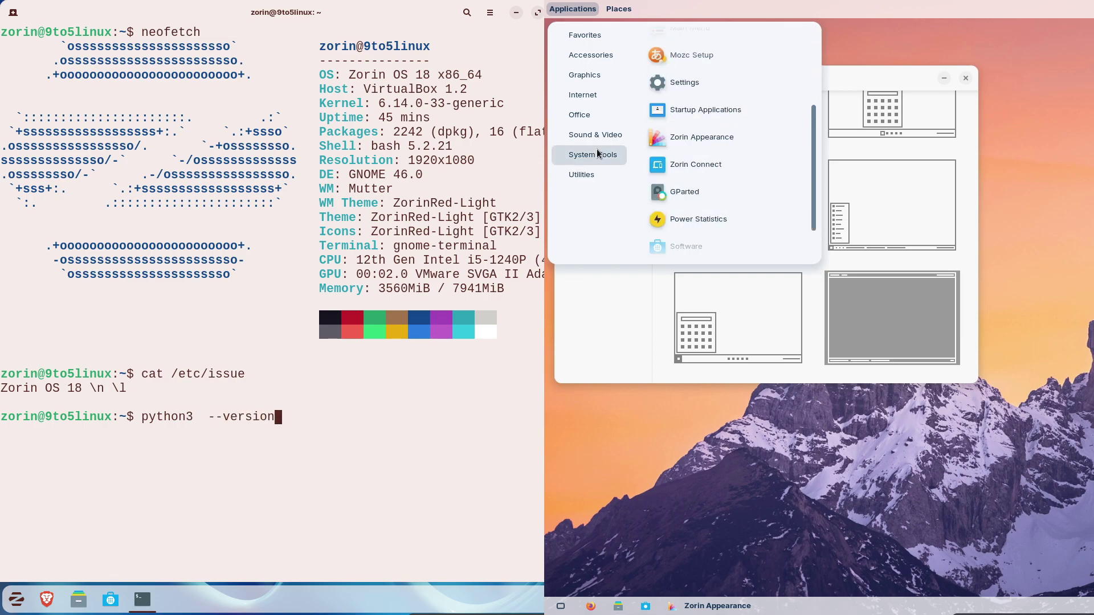
{"action": "type", "text": "n"}
{"action": "key", "text": "Return"}
Run uname -a in Zorin OS 18's Terminal; browse the System Tools and Utilities categories in Zorin OS 17.2's Applications menu
{"action": "scroll", "coordinate": [810, 166], "scroll_direction": "up", "scroll_amount": 5}
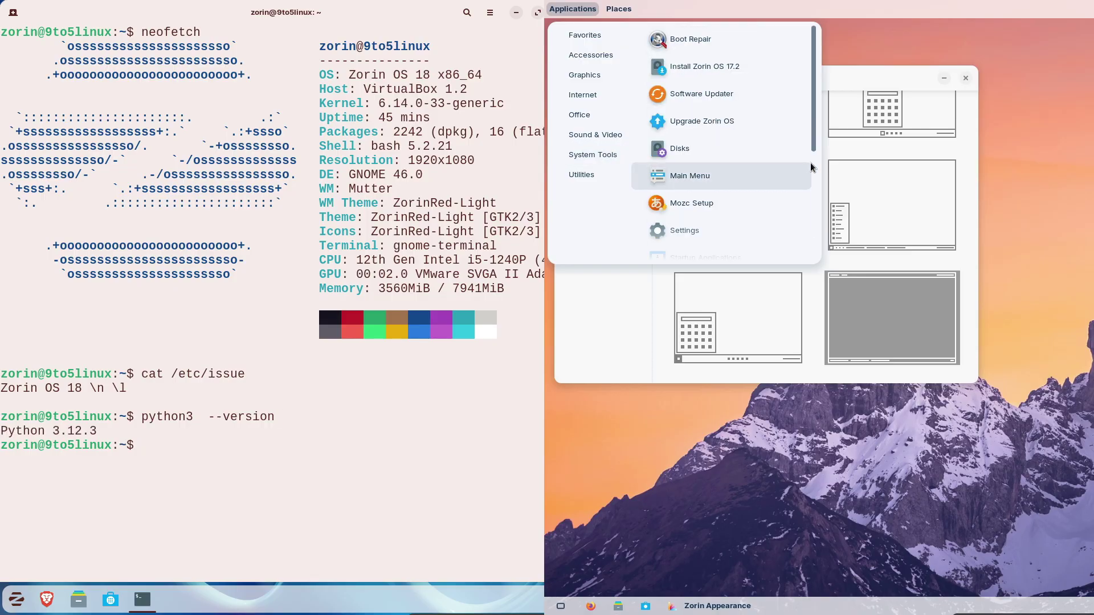
{"action": "left_click_drag", "start_coordinate": [813, 146], "coordinate": [814, 293]}
{"action": "type", "text": "un"}
{"action": "mouse_move", "coordinate": [607, 179]}
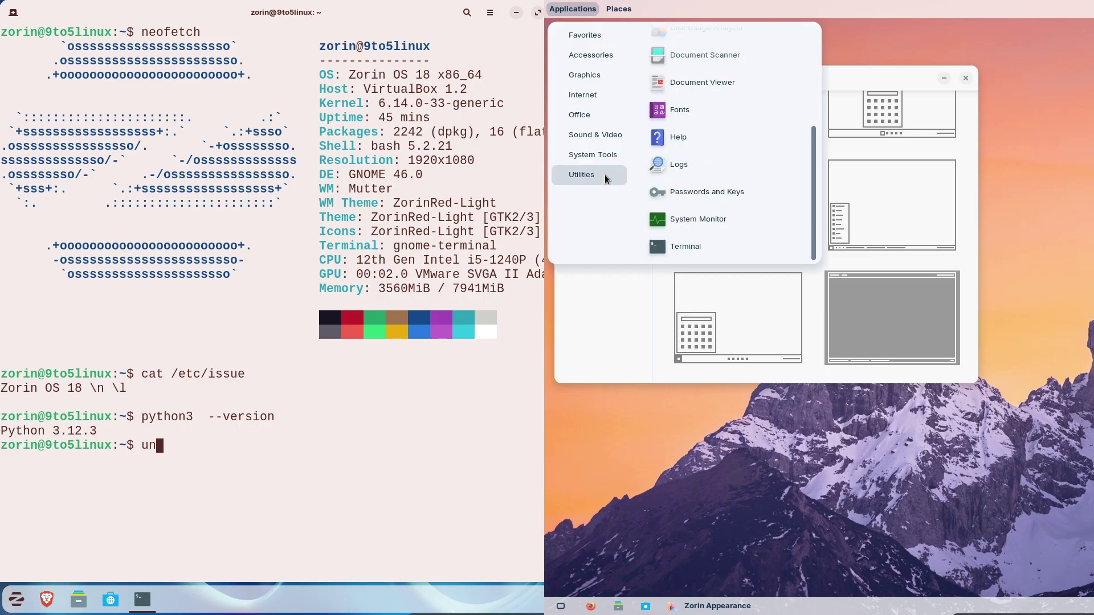
{"action": "type", "text": "am"}
{"action": "scroll", "coordinate": [815, 184], "scroll_direction": "up", "scroll_amount": 5}
{"action": "type", "text": "e -a"}
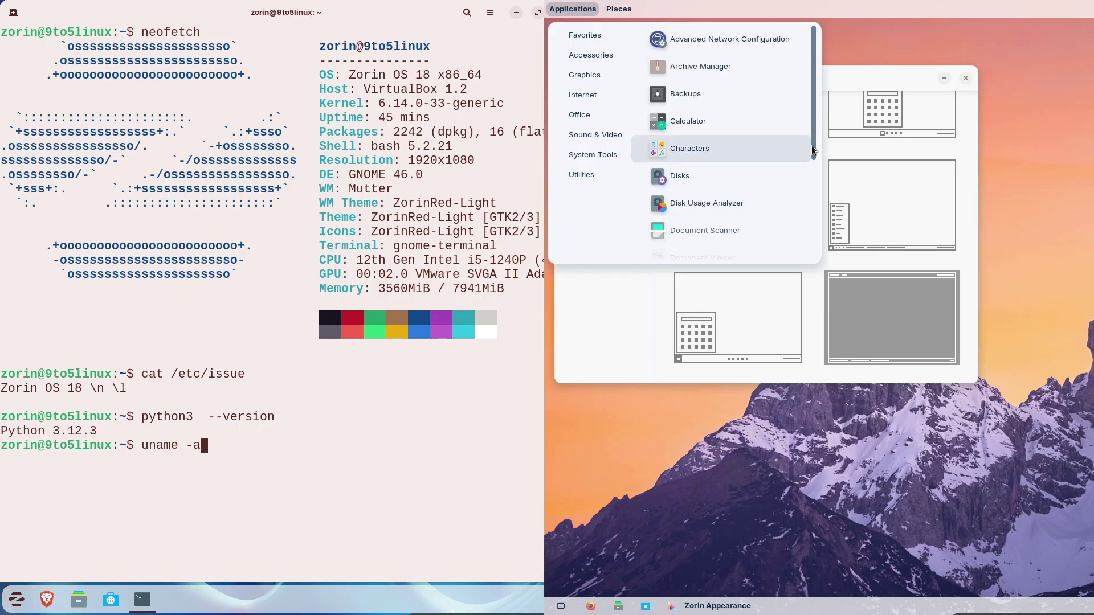
{"action": "key", "text": "Return"}
Run uname -r in Zorin OS 18's Terminal; close the Applications menu and reapply the corner grid-menu layout in Zorin OS 17.2
{"action": "left_click_drag", "start_coordinate": [812, 153], "coordinate": [809, 286]}
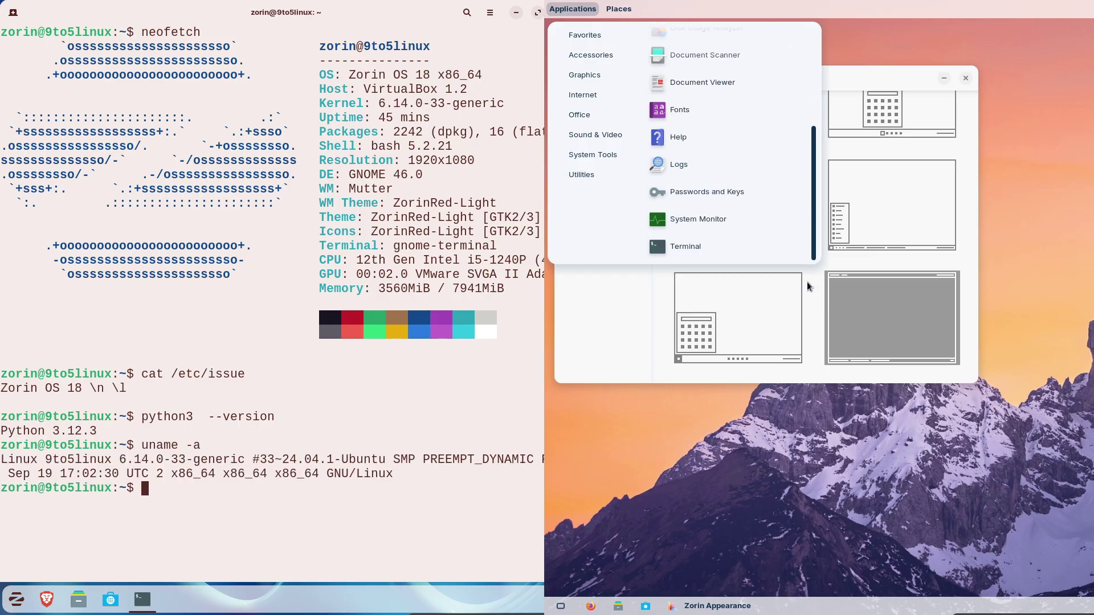
{"action": "type", "text": "uname"}
{"action": "left_click", "coordinate": [781, 315]}
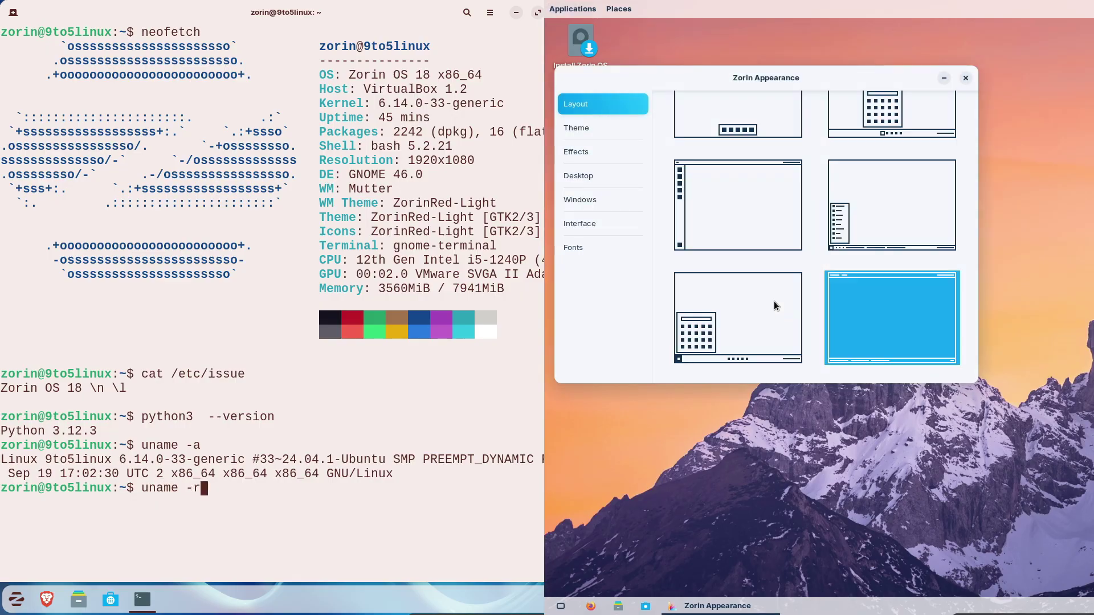
{"action": "type", "text": "-r"}
{"action": "key", "text": "Return"}
{"action": "left_click", "coordinate": [738, 284]}
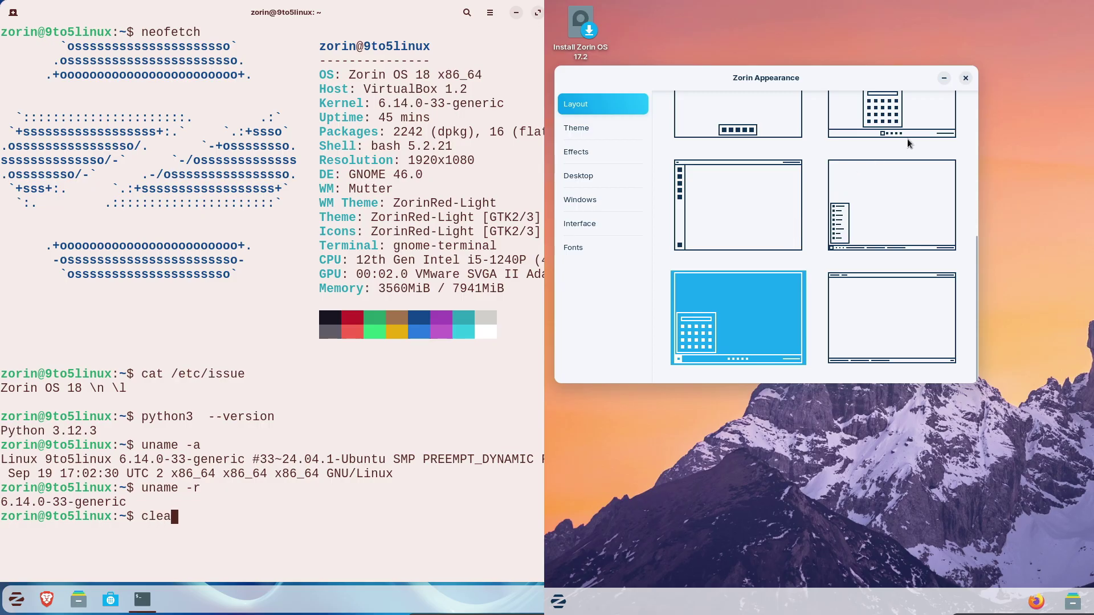
Clear the Terminal and run inxi -sv8 in Zorin OS 18; check the grid app menu and close Zorin Appearance in Zorin OS 17.2
{"action": "type", "text": "clear"}
{"action": "key", "text": "Return"}
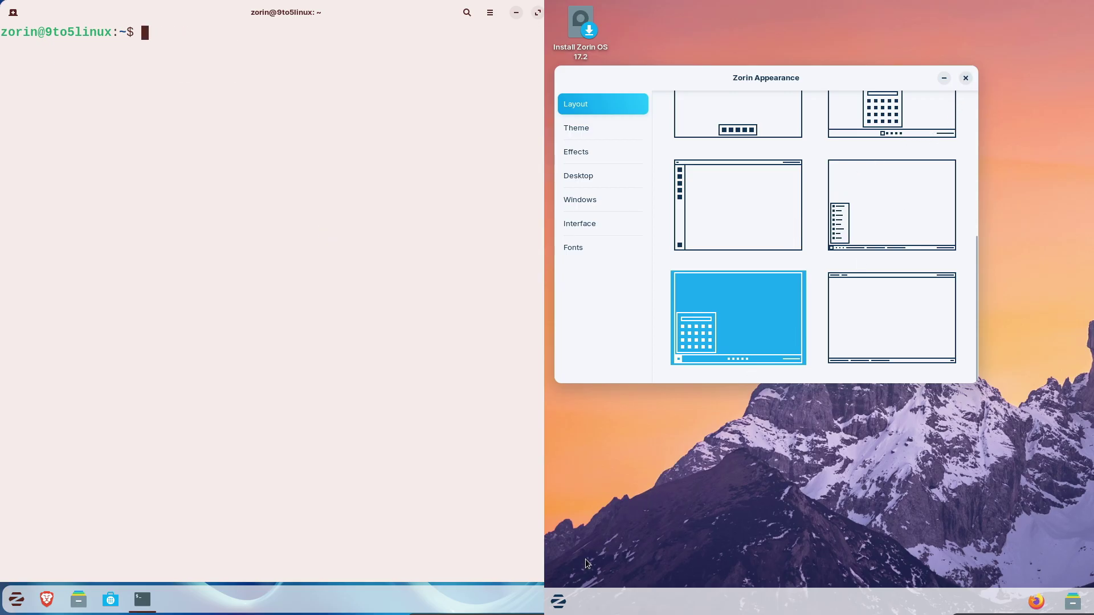
{"action": "left_click", "coordinate": [562, 599]}
{"action": "type", "text": "inxi"}
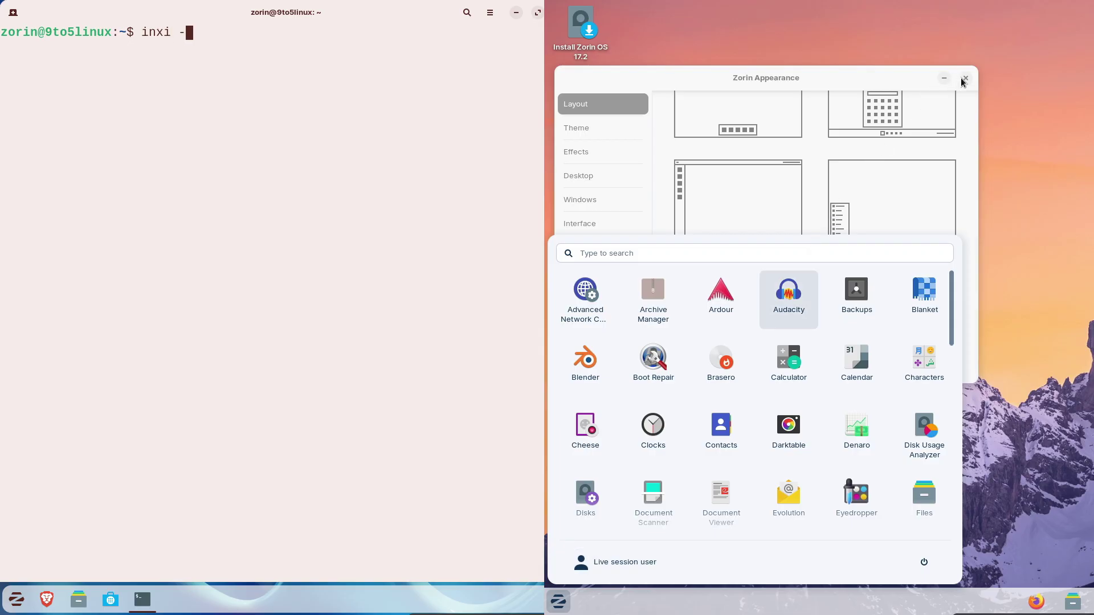
{"action": "type", "text": " -sv"}
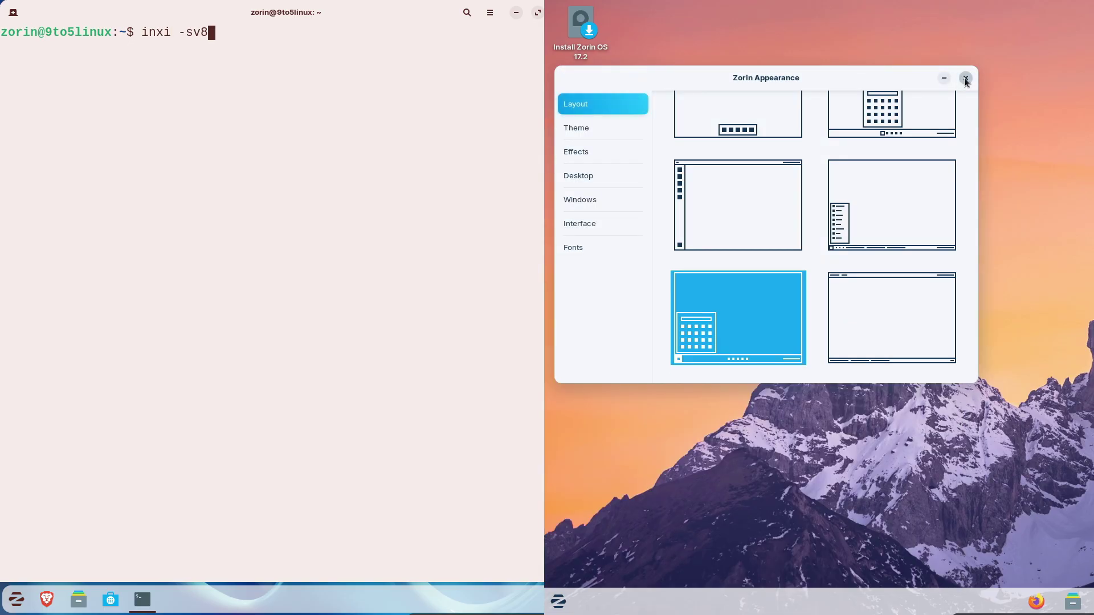
{"action": "type", "text": "8"}
{"action": "left_click", "coordinate": [965, 79]}
{"action": "key", "text": "Return"}
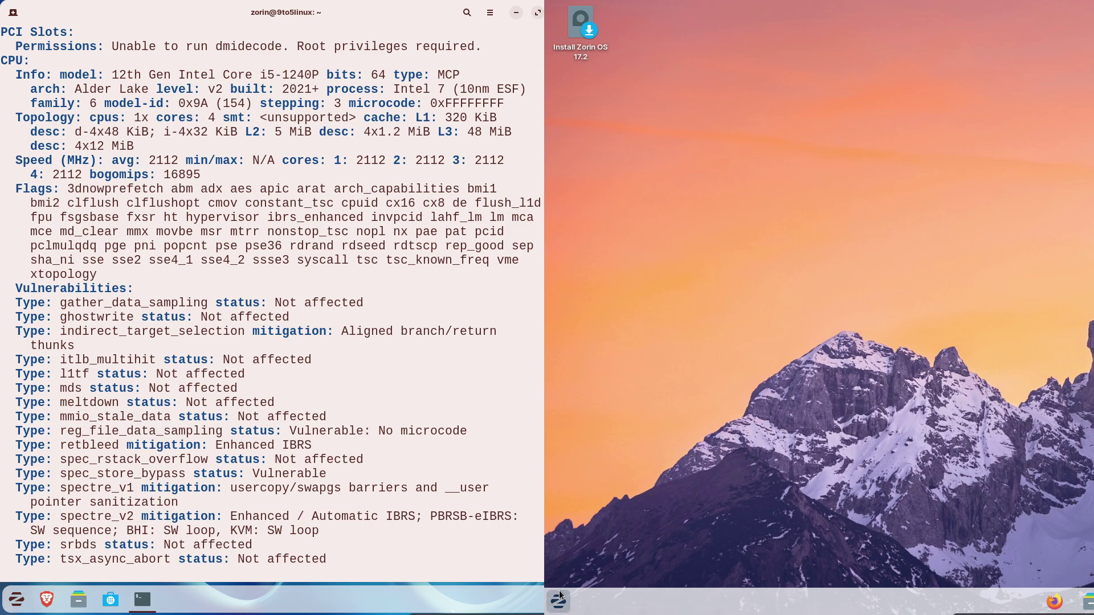
Launch Terminal from the grid app menu in Zorin OS 17.2 and tile its window to half of the desktop
{"action": "left_click", "coordinate": [559, 599]}
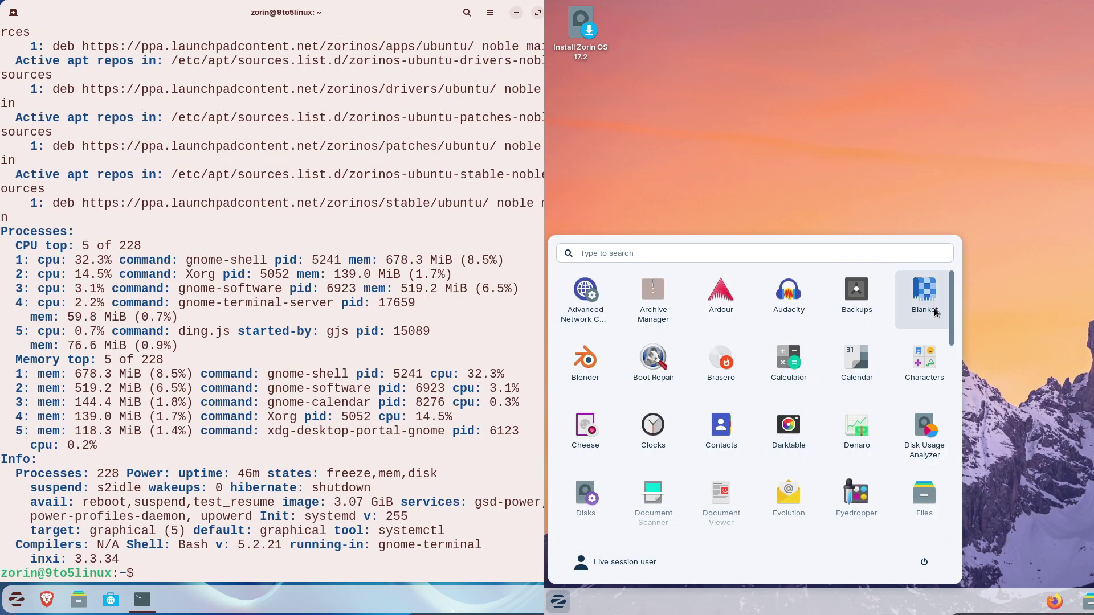
{"action": "left_click_drag", "start_coordinate": [952, 326], "coordinate": [938, 500]}
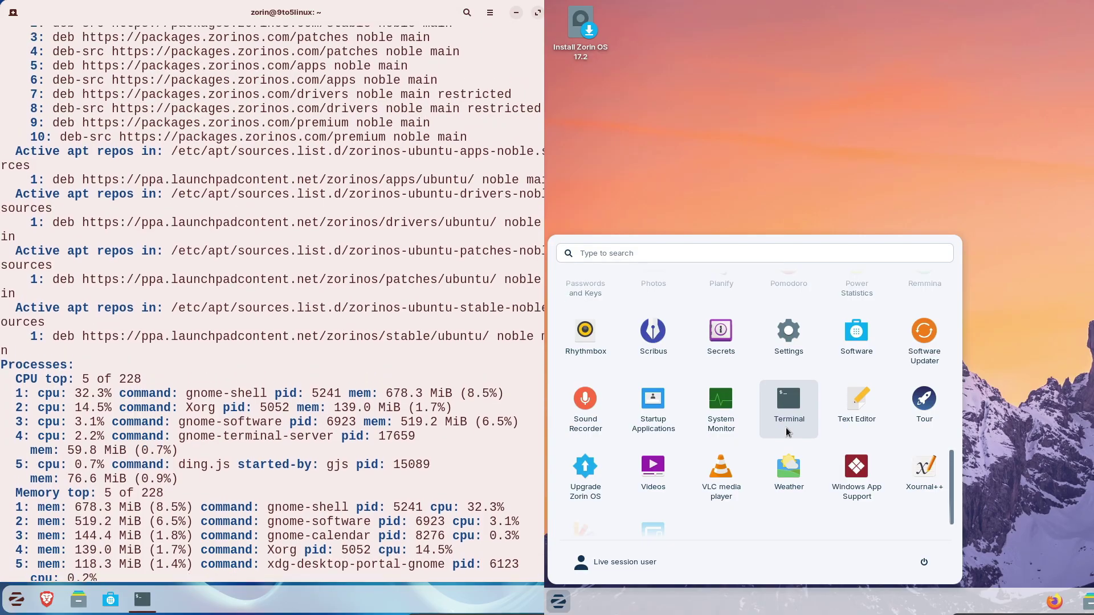
{"action": "left_click", "coordinate": [786, 431]}
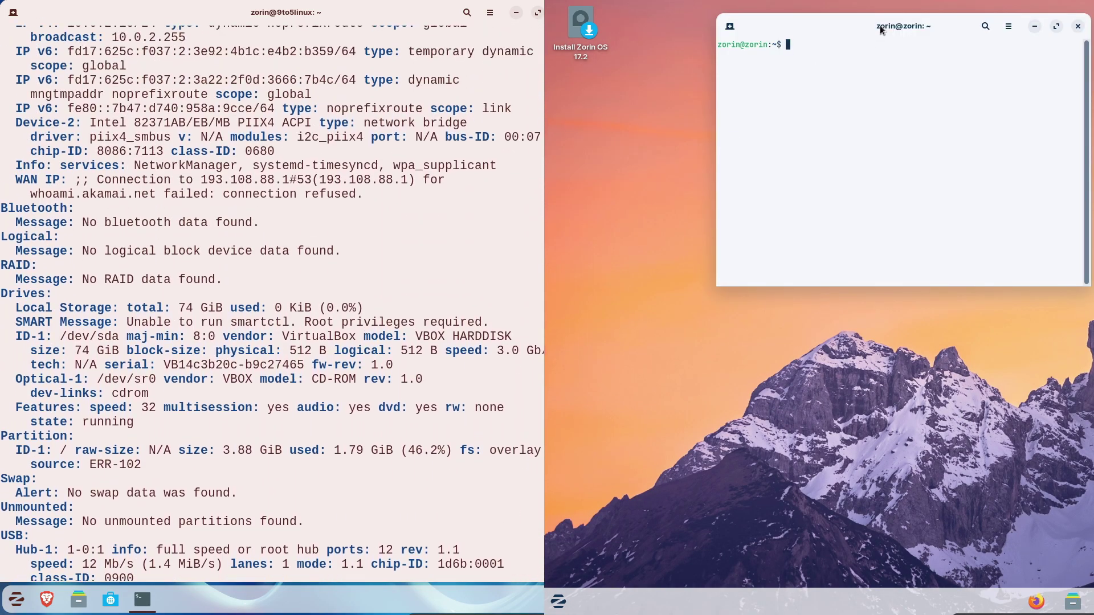
{"action": "left_click_drag", "start_coordinate": [881, 26], "coordinate": [547, 63]}
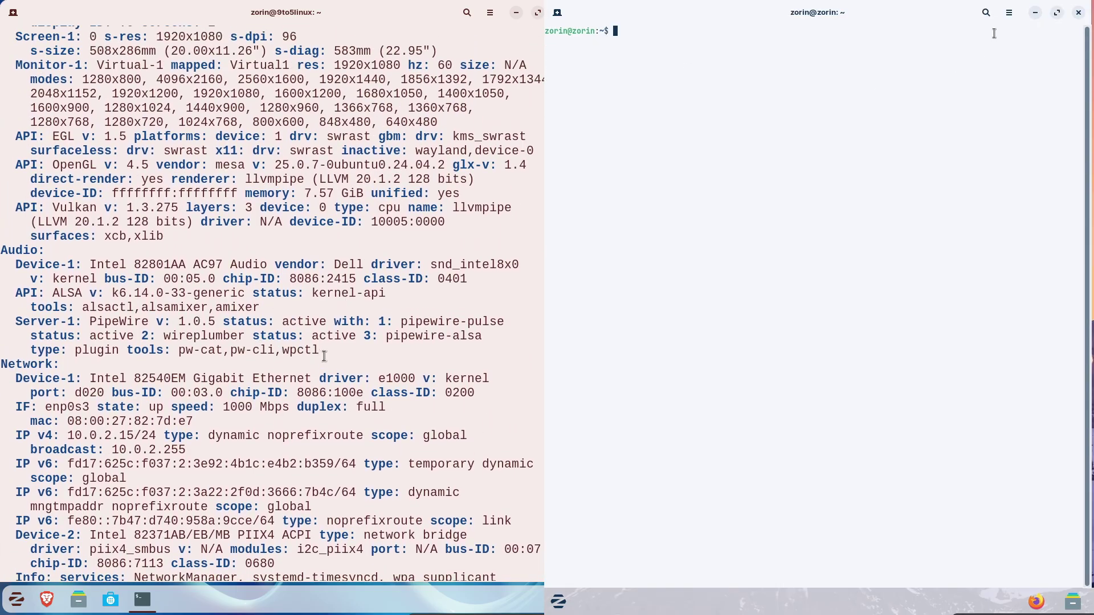
Highlight the Audio and Graphics sections of the inxi output in Zorin OS 18; open the Unnamed profile in Zorin OS 17.2's Terminal preferences
{"action": "left_click_drag", "start_coordinate": [324, 356], "coordinate": [1, 254]}
{"action": "left_click", "coordinate": [1009, 13]}
{"action": "left_click", "coordinate": [992, 137]}
{"action": "scroll", "coordinate": [272, 303], "scroll_direction": "up", "scroll_amount": 4}
{"action": "scroll", "coordinate": [355, 456], "scroll_direction": "up", "scroll_amount": 1}
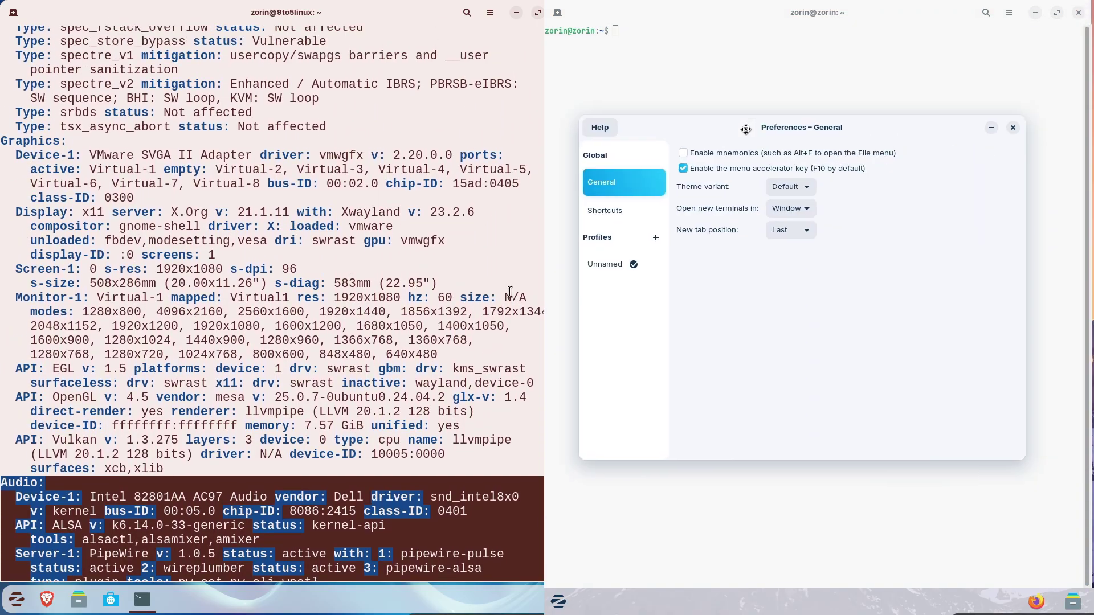
{"action": "left_click_drag", "start_coordinate": [180, 467], "coordinate": [1, 144]}
{"action": "left_click", "coordinate": [621, 255]}
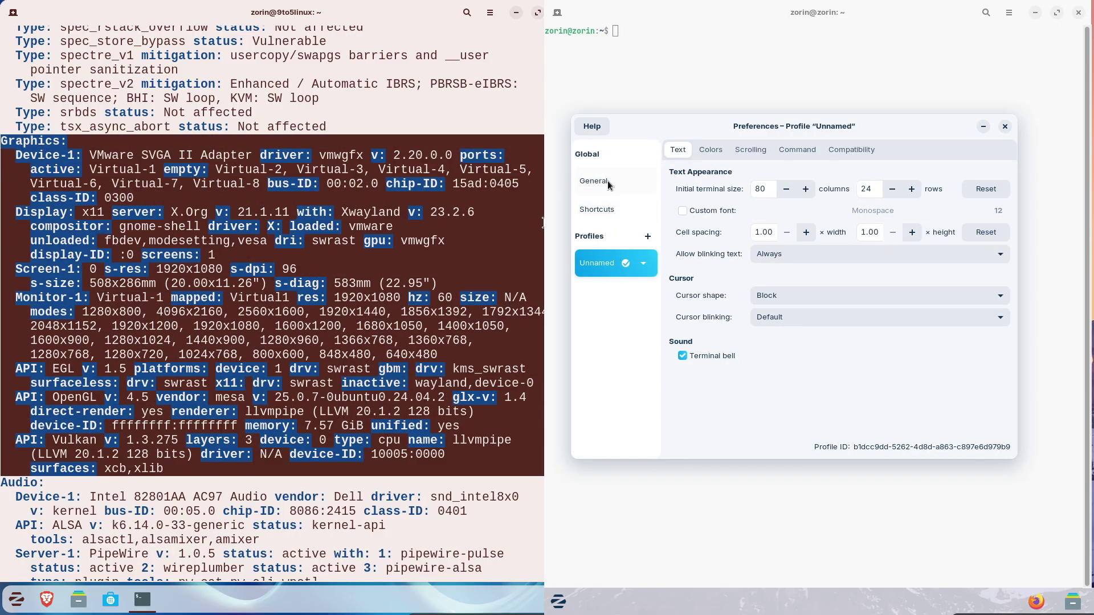
Review the General, Shortcuts and Unnamed profile's Colors and Text preferences in Zorin OS 17.2; return to the start of Zorin OS 18's inxi output
{"action": "left_click", "coordinate": [608, 185]}
{"action": "scroll", "coordinate": [272, 303], "scroll_direction": "up", "scroll_amount": 5}
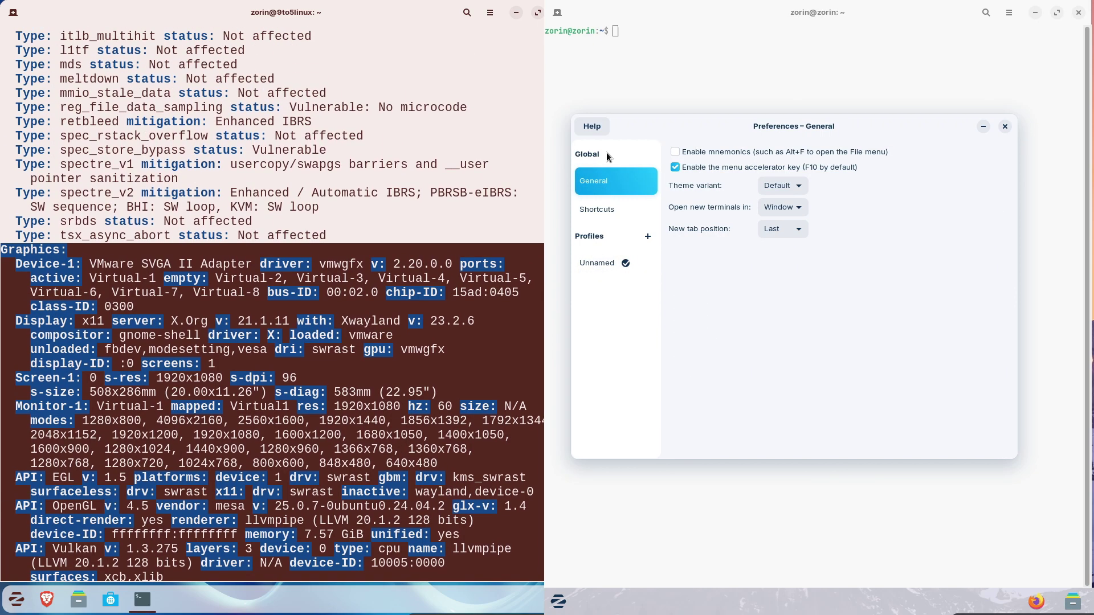
{"action": "left_click", "coordinate": [606, 210]}
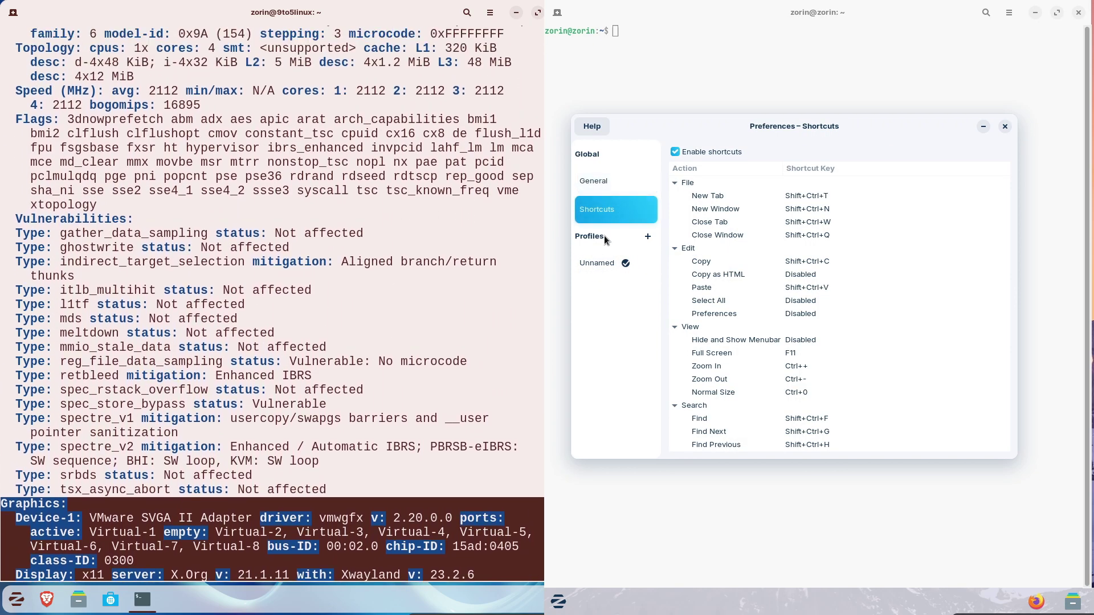
{"action": "left_click", "coordinate": [605, 267]}
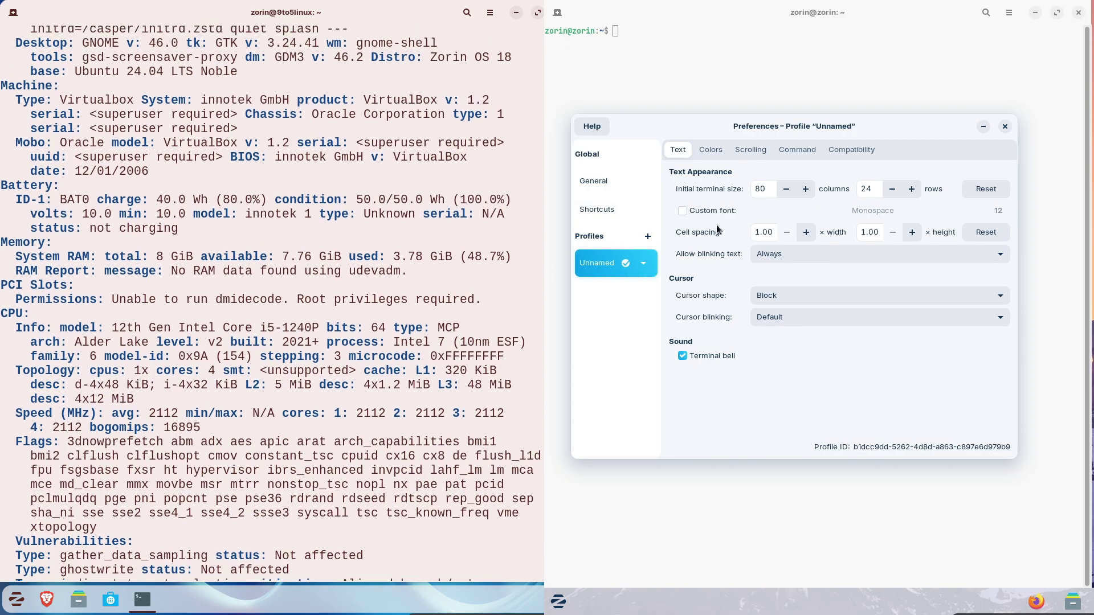
{"action": "left_click", "coordinate": [721, 155]}
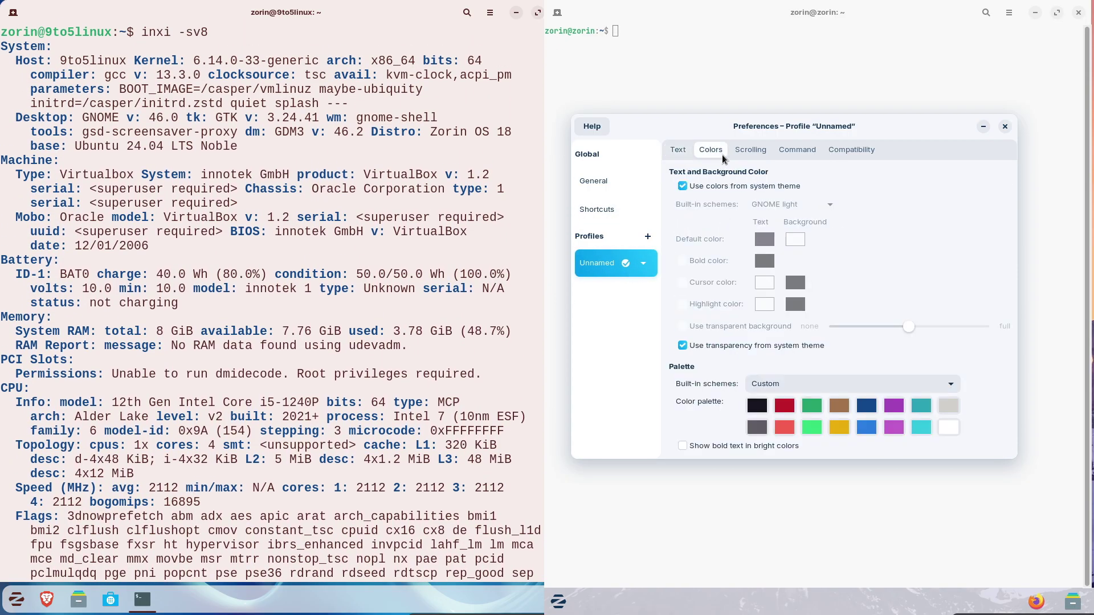
{"action": "left_click", "coordinate": [685, 152]}
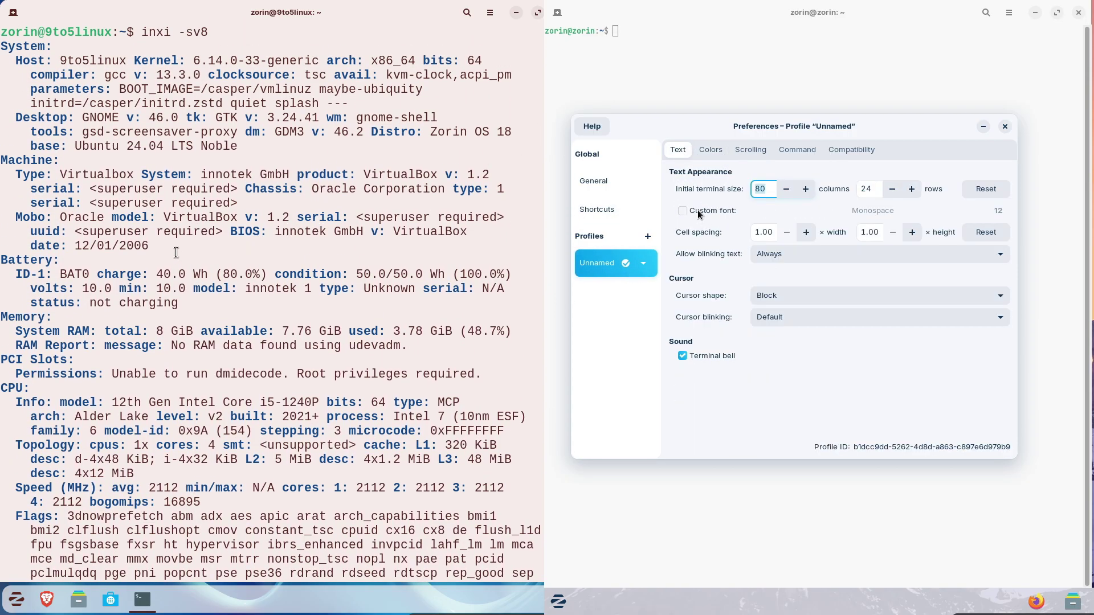
Set the Zorin OS 17.2 Terminal profile to custom font Monospace 16; highlight the inxi System section and close Terminal in Zorin OS 18
{"action": "left_click", "coordinate": [698, 210]}
{"action": "left_click", "coordinate": [961, 209]}
{"action": "left_click_drag", "start_coordinate": [241, 146], "coordinate": [1, 47]}
{"action": "left_click", "coordinate": [898, 408]}
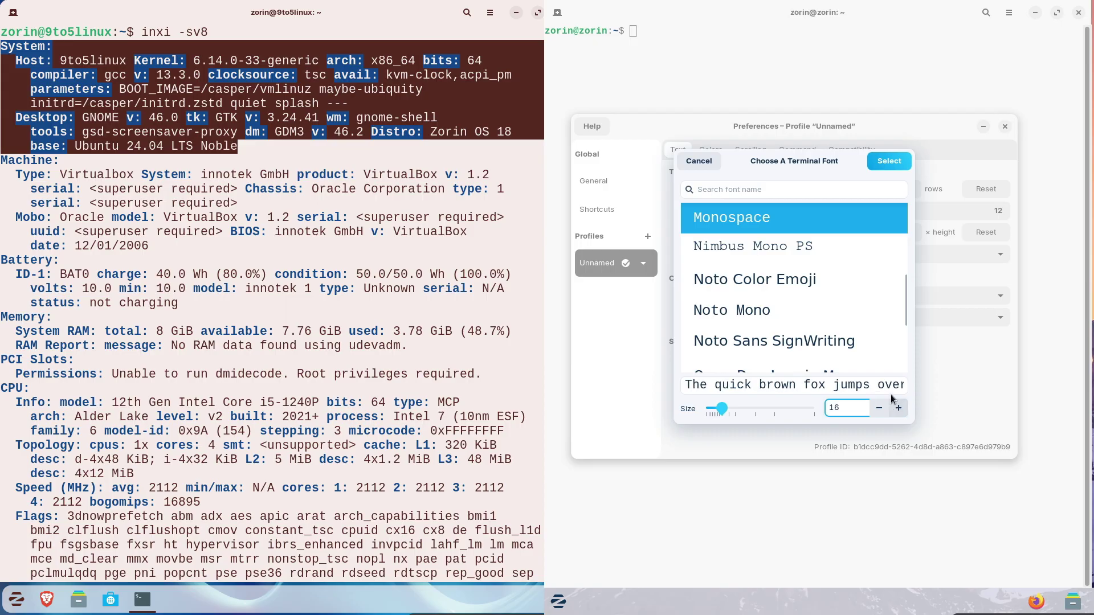
{"action": "key", "text": "alt+F4"}
{"action": "left_click", "coordinate": [875, 164]}
Open Install Zorin OS 18 from its desktop; close the Terminal preferences and run neofetch in Zorin OS 17.2
{"action": "right_click", "coordinate": [49, 46]}
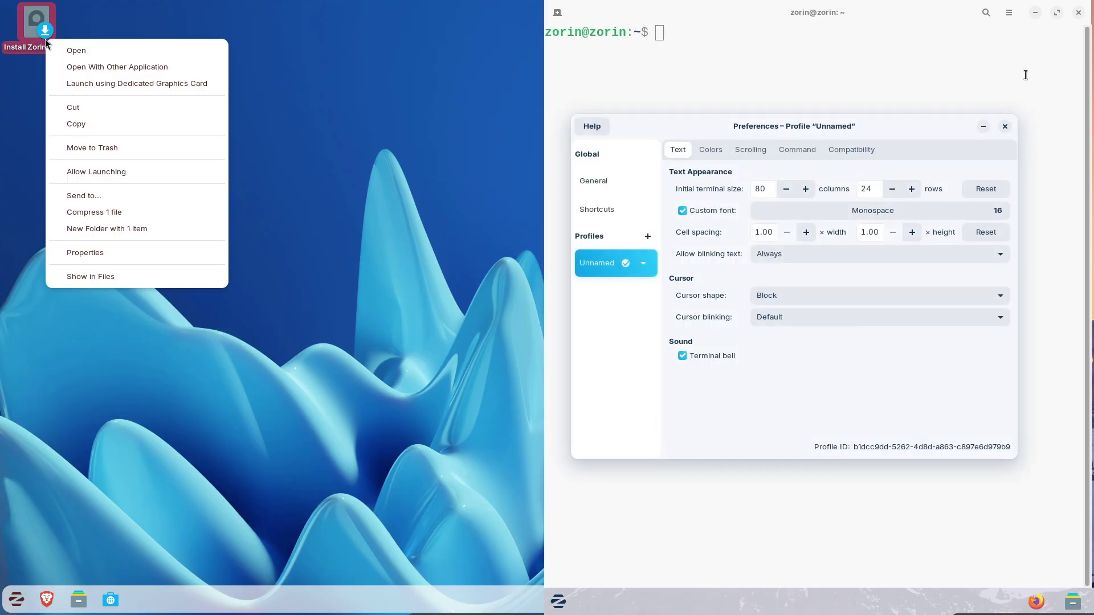
{"action": "left_click", "coordinate": [61, 47]}
{"action": "left_click", "coordinate": [1005, 126]}
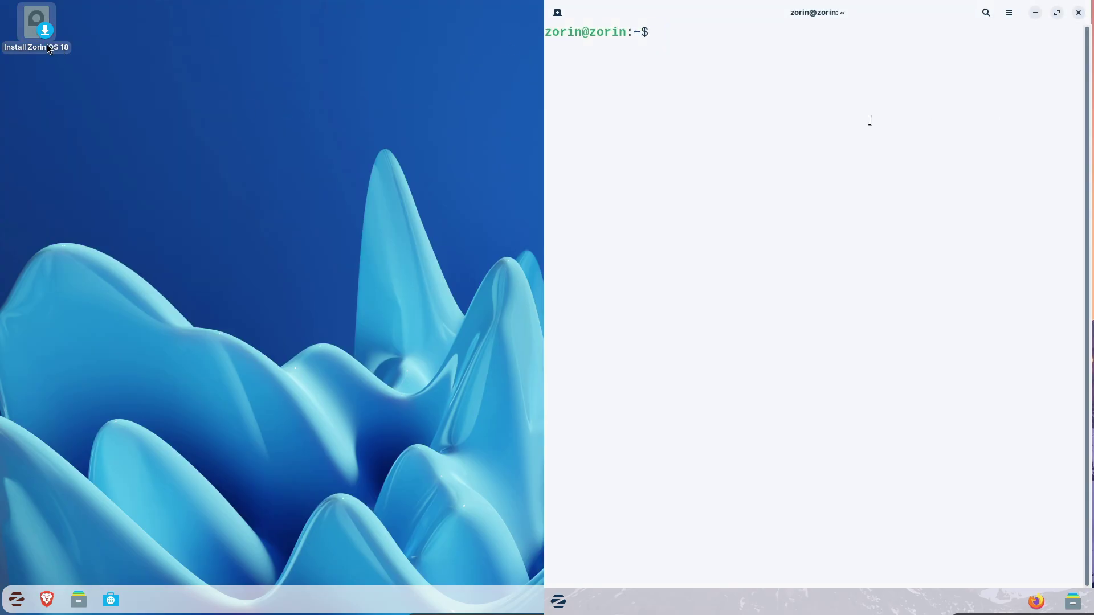
{"action": "right_click", "coordinate": [49, 46]}
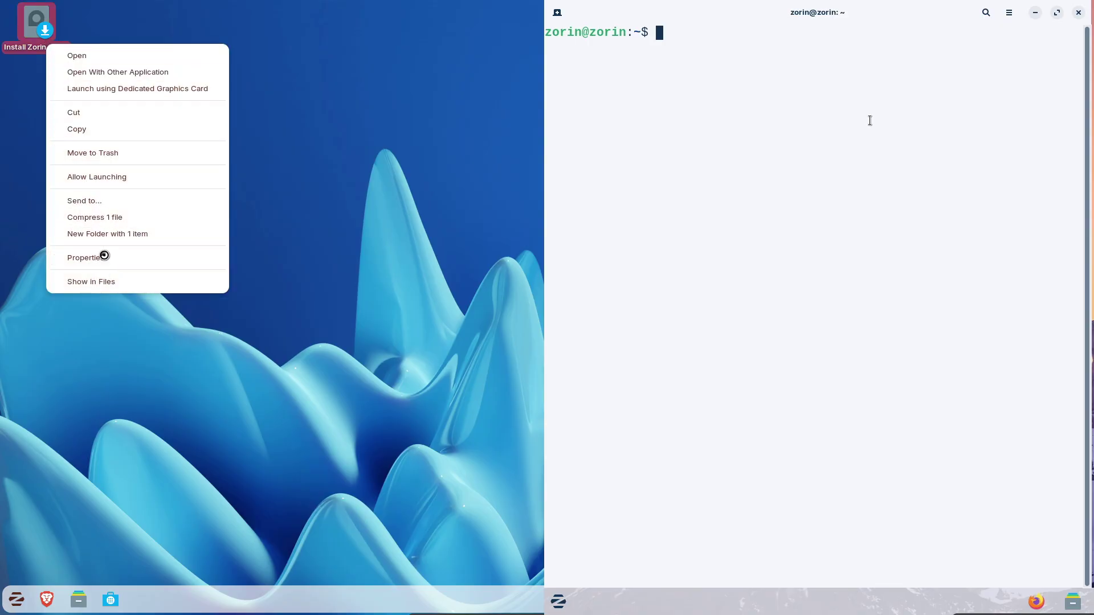
{"action": "type", "text": "neofetc"}
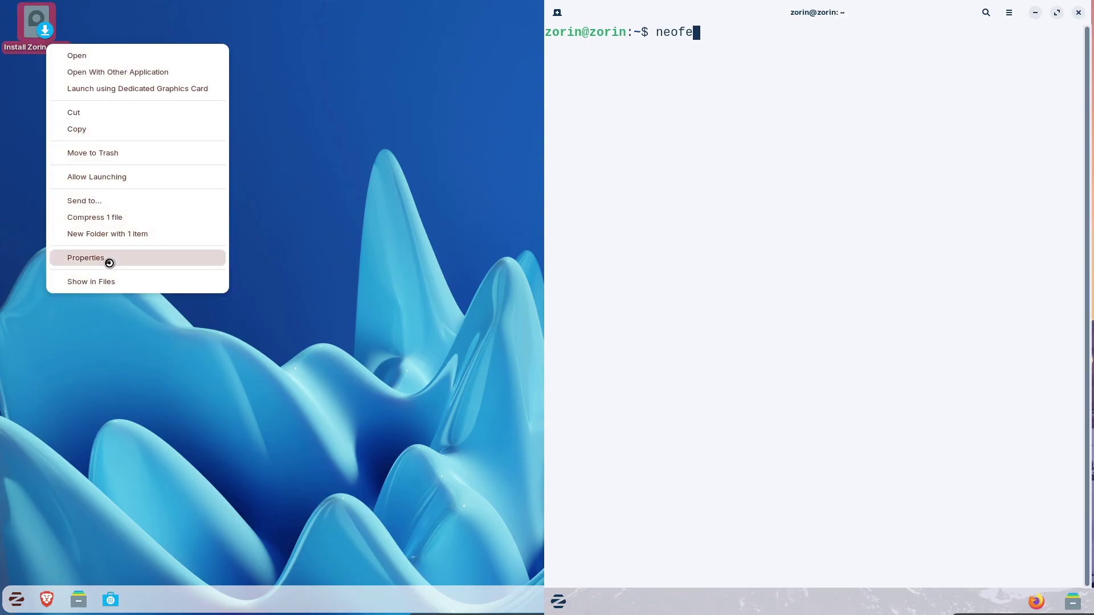
{"action": "key", "text": "Escape"}
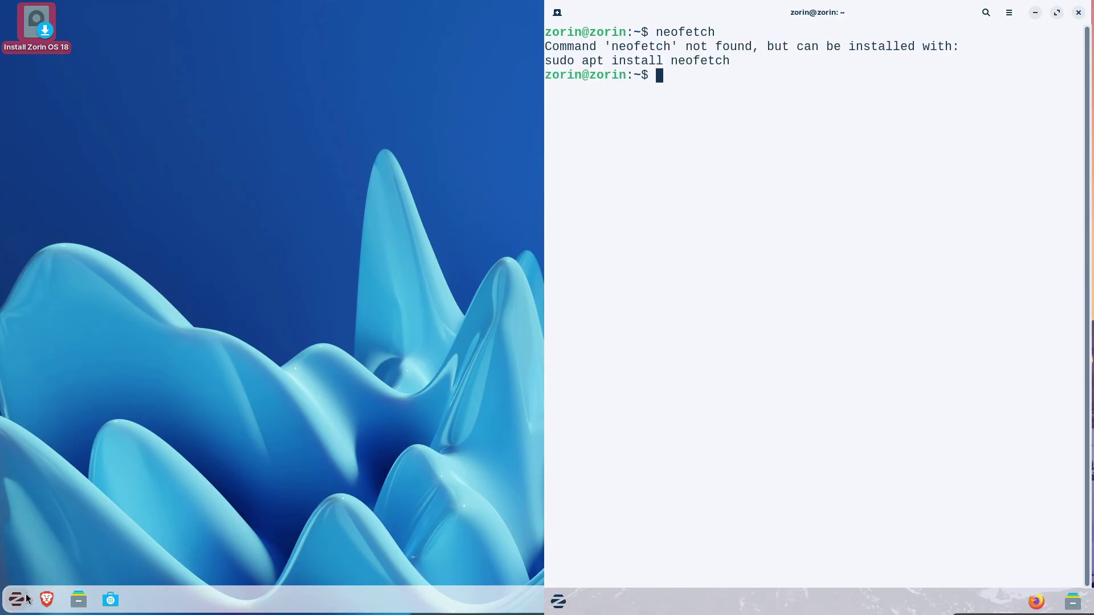
Check the Power Off / Log Out options in Zorin OS 18; copy and run sudo apt install neofetch in Zorin OS 17.2's Terminal
{"action": "left_click", "coordinate": [22, 599]}
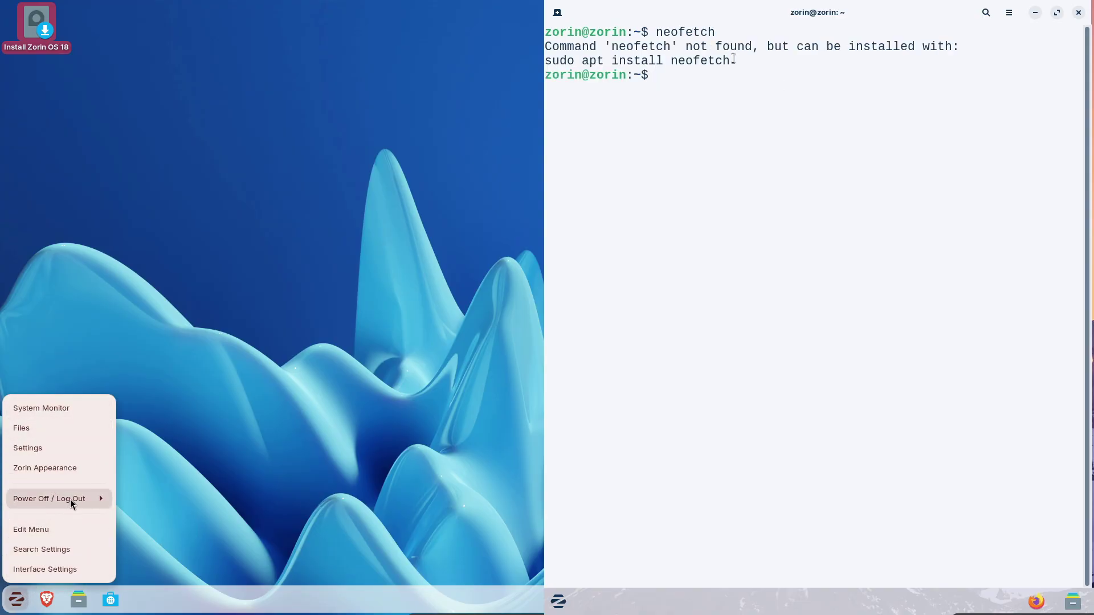
{"action": "left_click_drag", "start_coordinate": [729, 59], "coordinate": [597, 60]}
{"action": "left_click", "coordinate": [99, 499]}
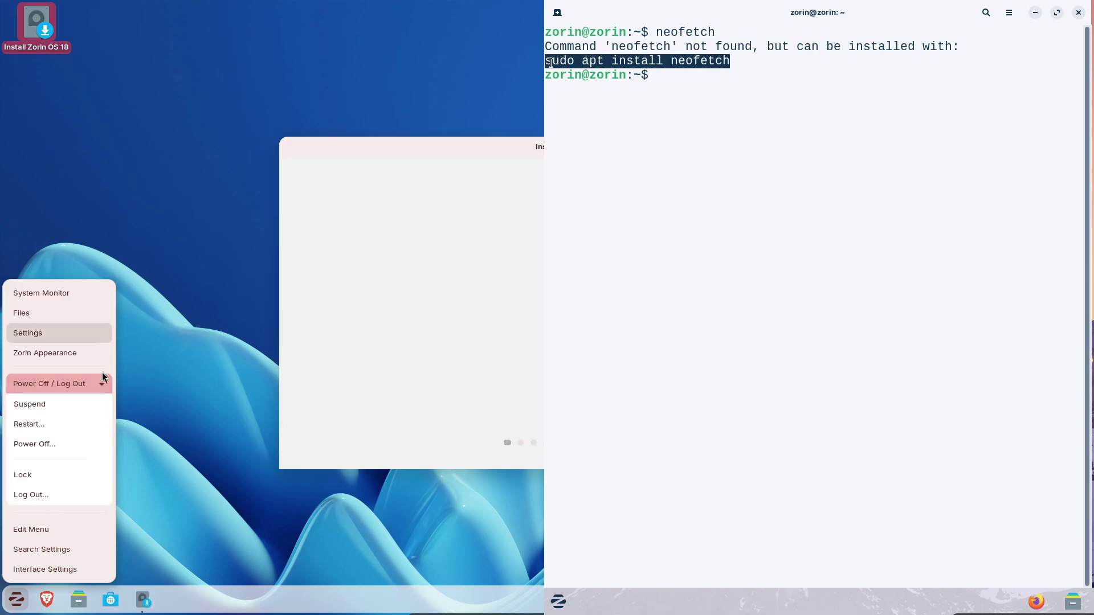
{"action": "right_click", "coordinate": [546, 61]}
{"action": "left_click", "coordinate": [577, 77]}
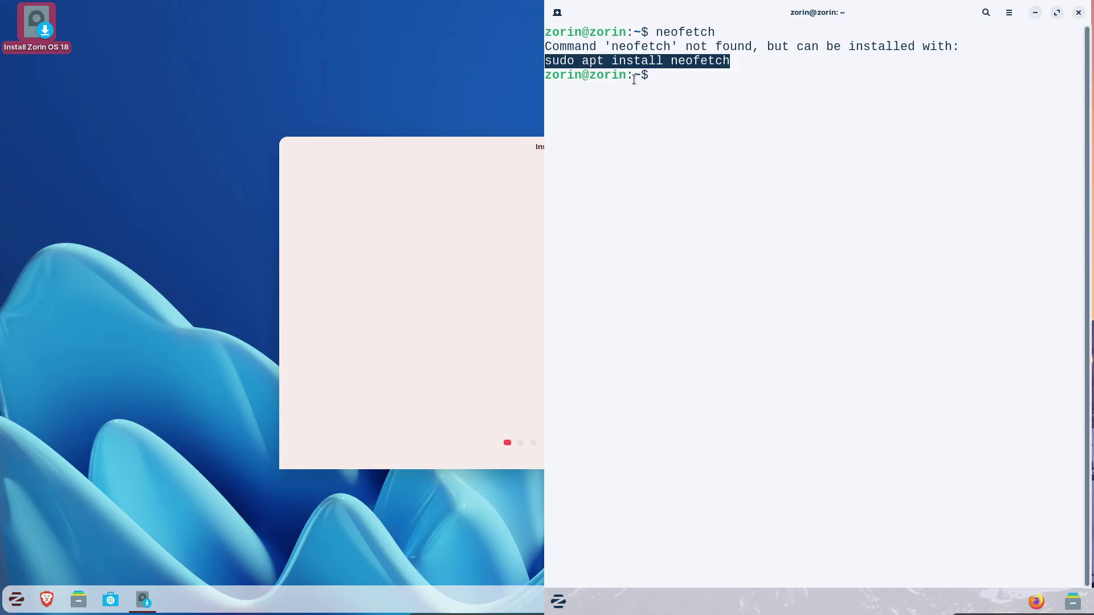
{"action": "right_click", "coordinate": [663, 79]}
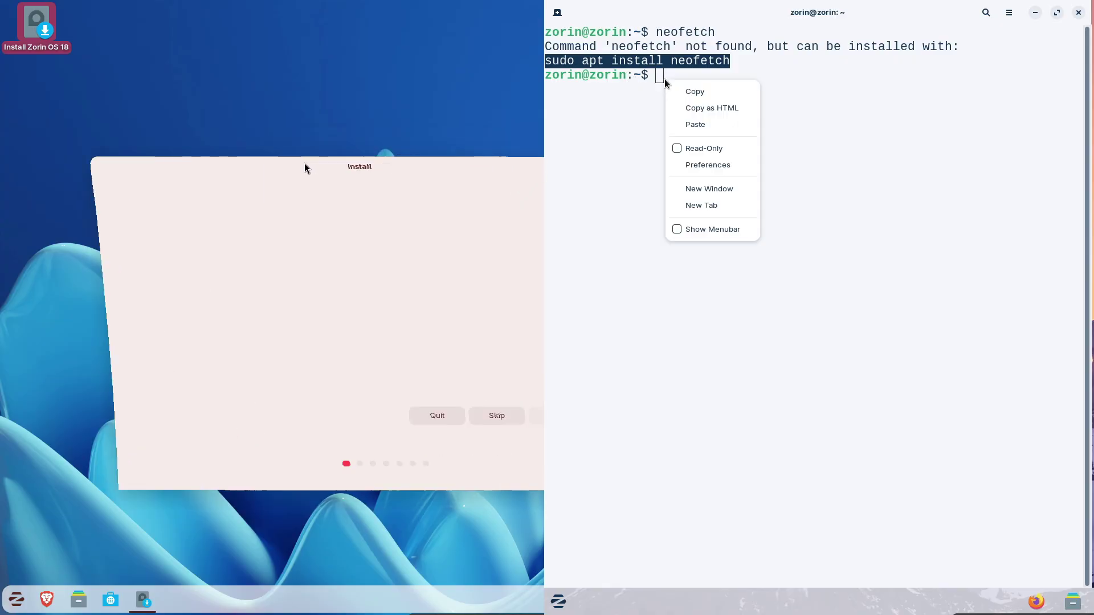
{"action": "left_click", "coordinate": [694, 122]}
{"action": "key", "text": "Return"}
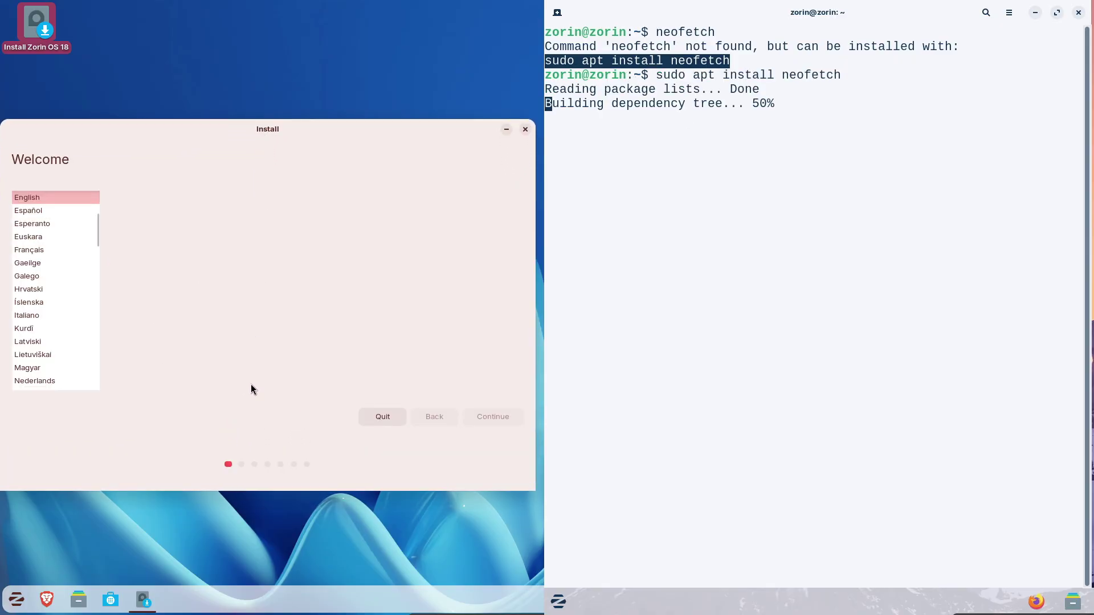
Continue with English in the Zorin OS 18 installer; minimize and restore Zorin OS 17.2's Terminal, confirming the neofetch installation with y
{"action": "left_click", "coordinate": [1036, 12]}
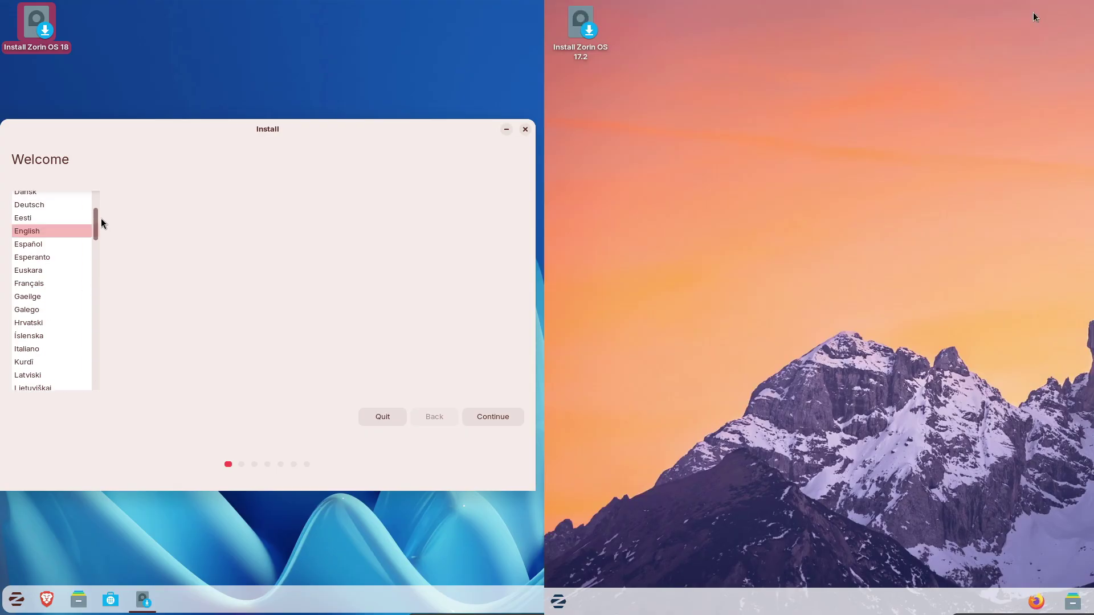
{"action": "left_click", "coordinate": [479, 413]}
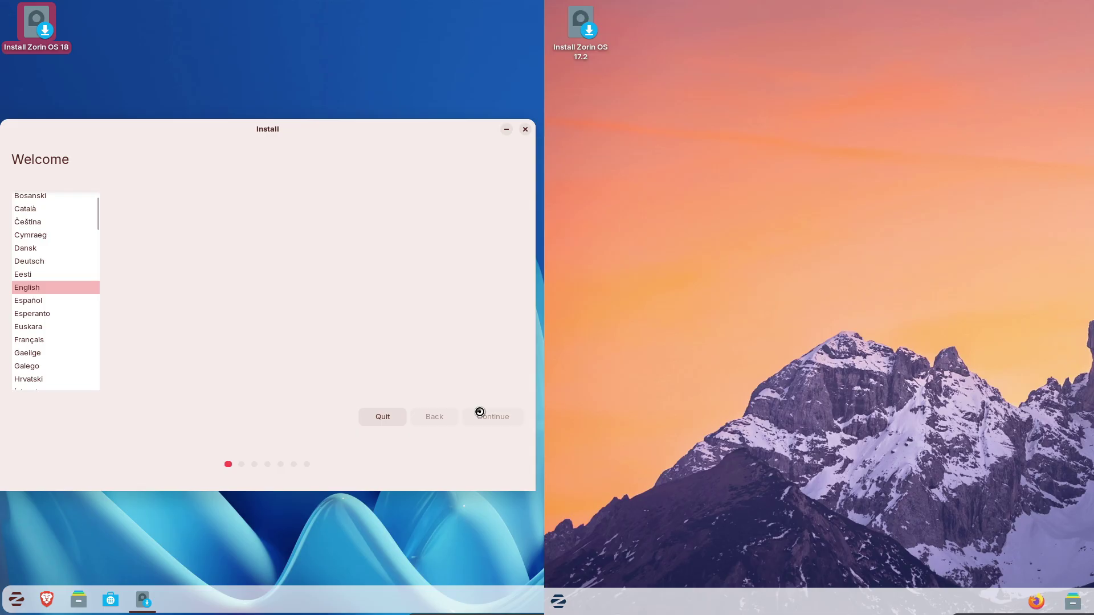
{"action": "key", "text": "alt+Tab"}
{"action": "left_click", "coordinate": [808, 431]}
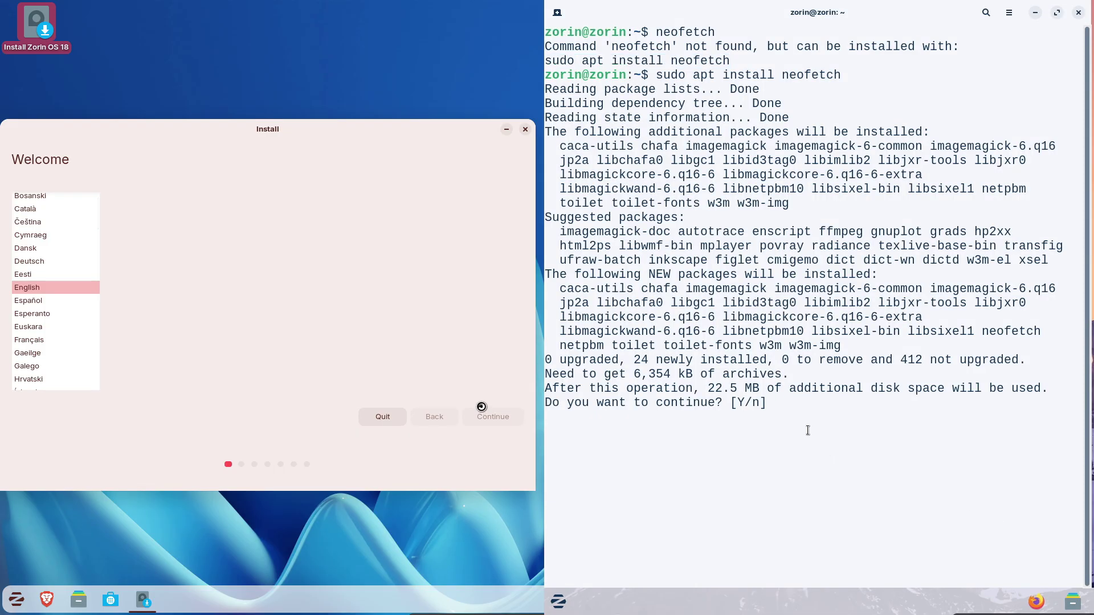
{"action": "key", "text": "Return"}
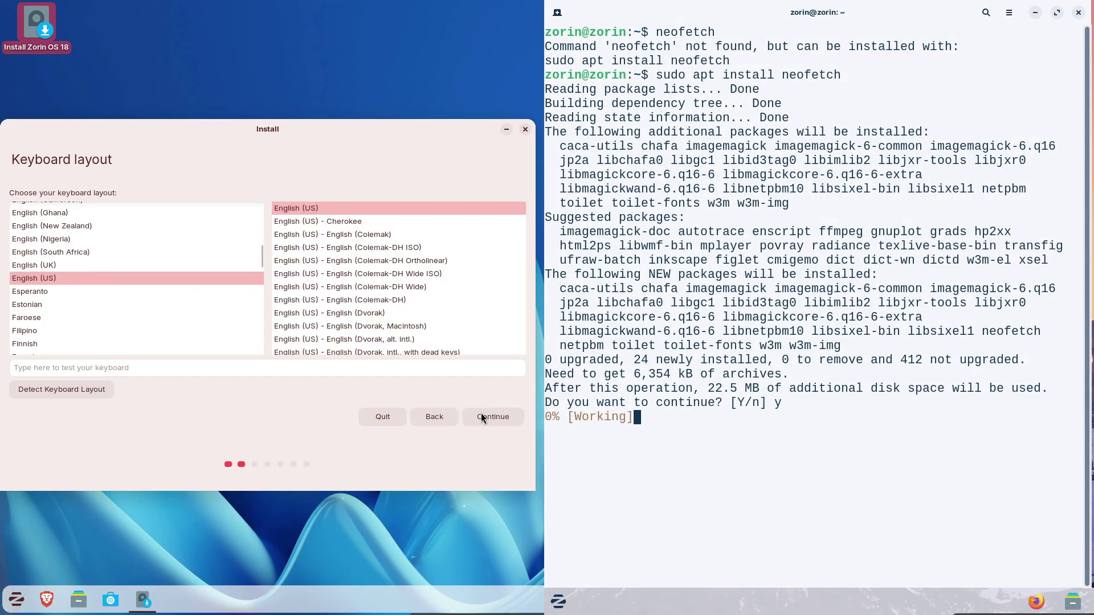
Accept the English (US) keyboard layout and opt out of the census in Zorin OS 18's installer; open and tile Zorin OS 17.2's Background settings
{"action": "left_click", "coordinate": [481, 415]}
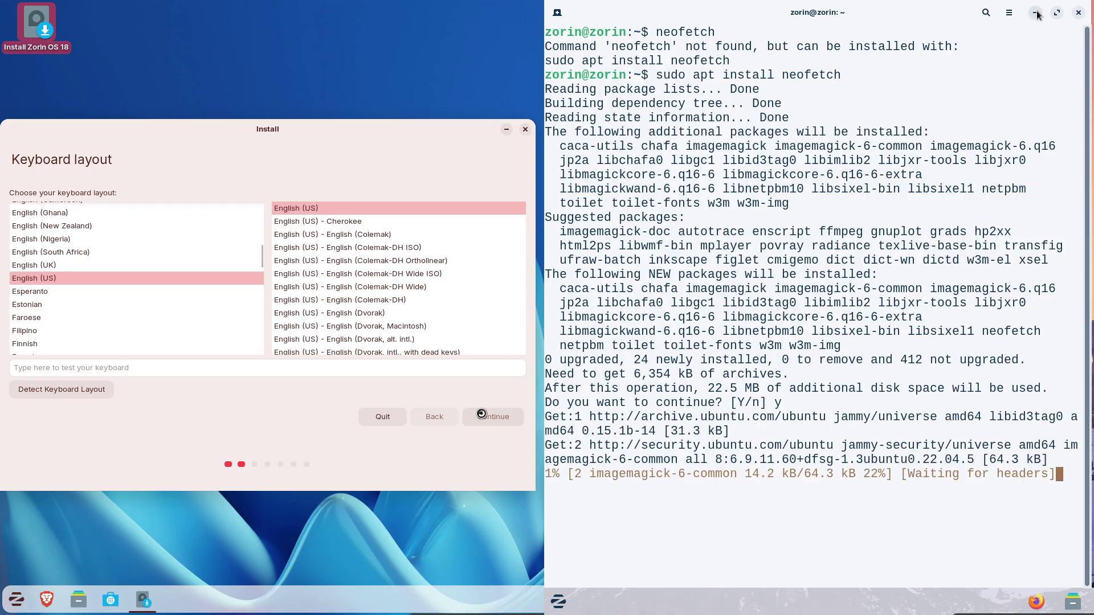
{"action": "left_click", "coordinate": [1034, 12]}
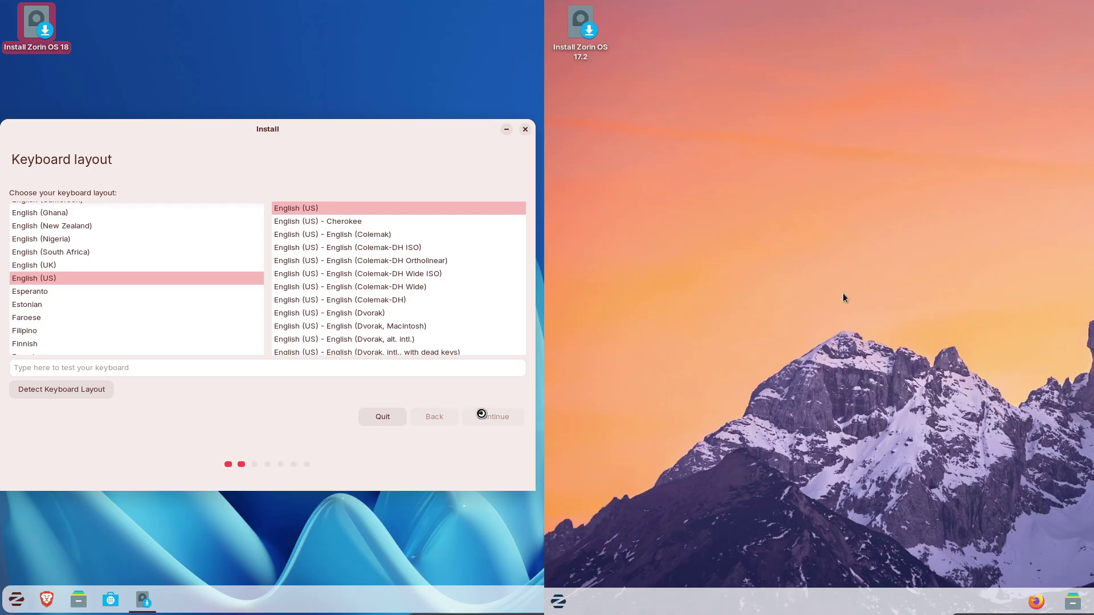
{"action": "right_click", "coordinate": [582, 195]}
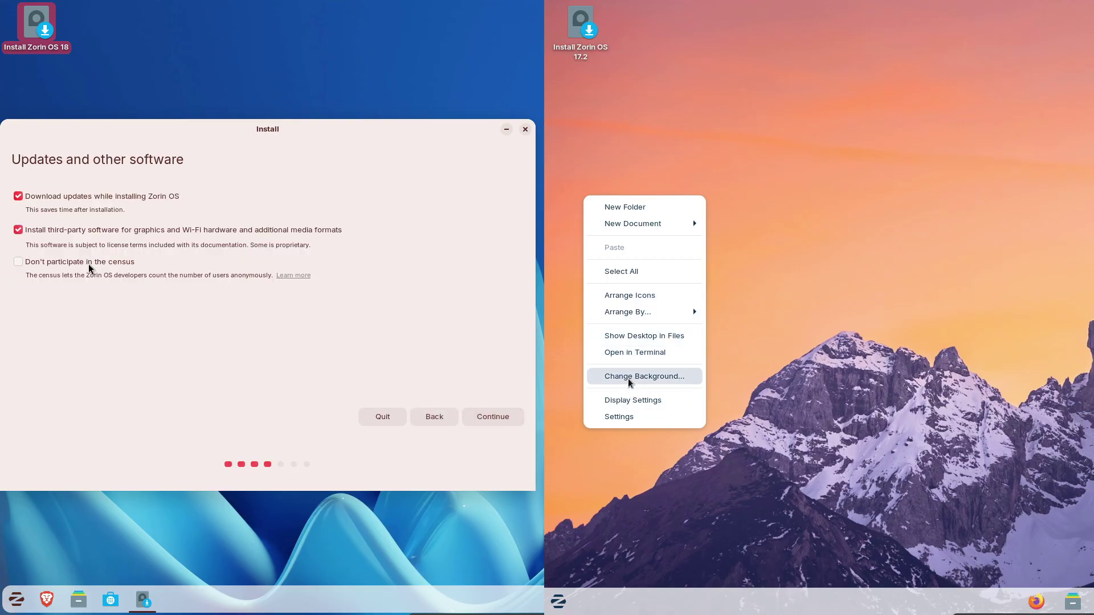
{"action": "left_click", "coordinate": [629, 377]}
{"action": "left_click", "coordinate": [502, 423]}
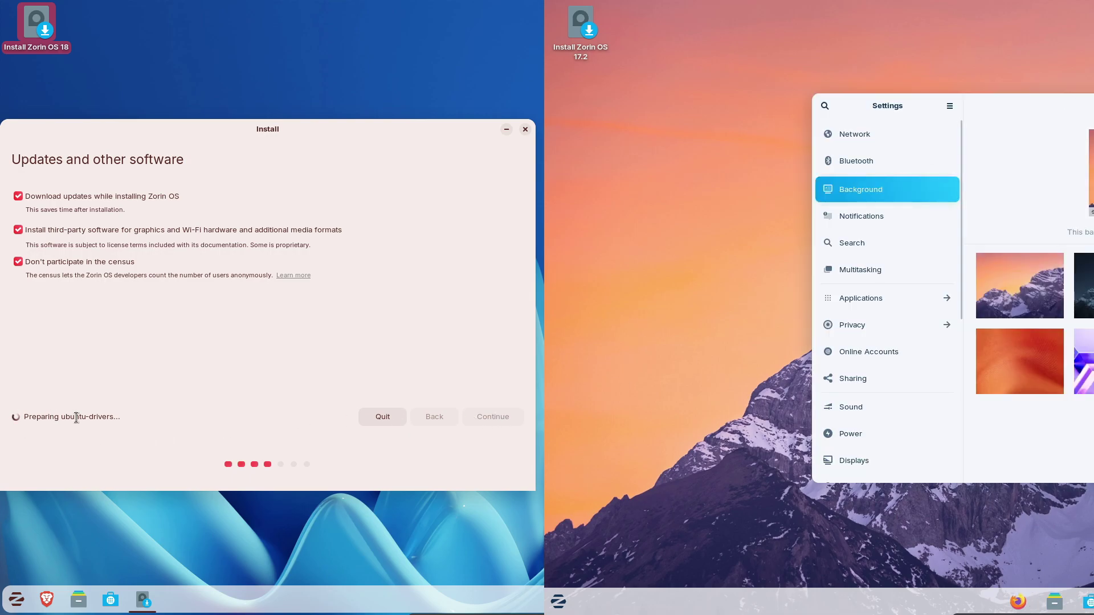
{"action": "left_click_drag", "start_coordinate": [1017, 105], "coordinate": [546, 112]}
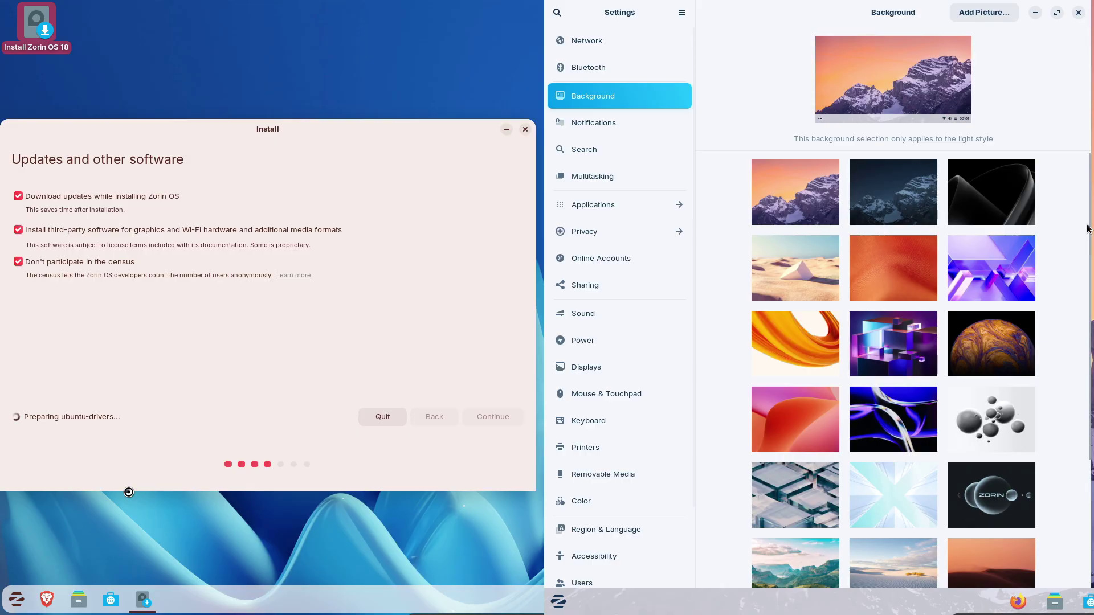
Browse the wallpapers and apply the white blossom branch background in Zorin OS 17.2; open the Software store in Zorin OS 18
{"action": "scroll", "coordinate": [1082, 285], "scroll_direction": "down", "scroll_amount": 3}
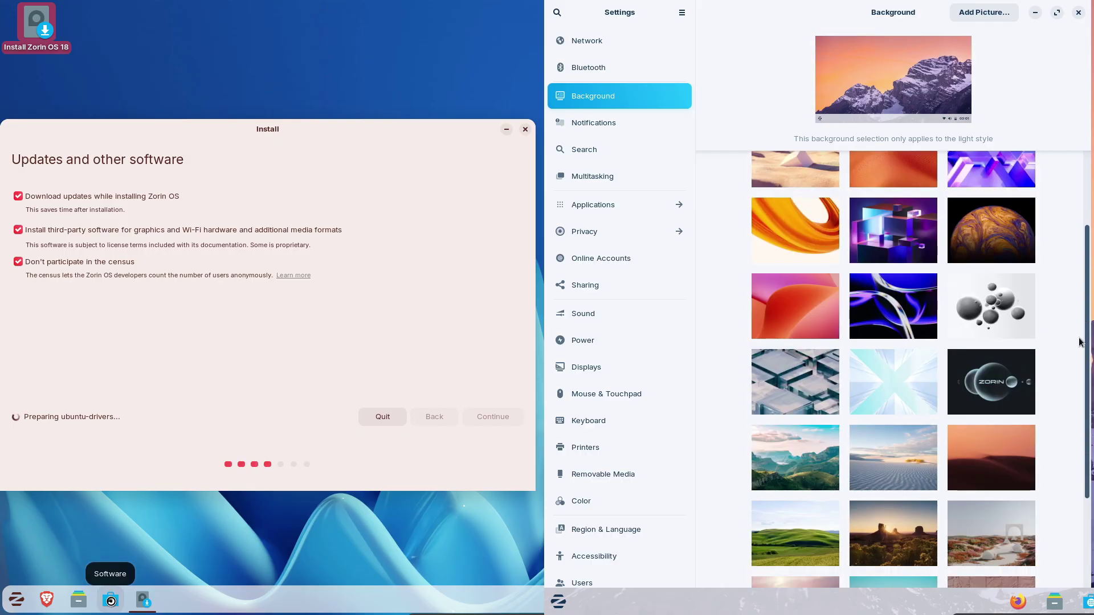
{"action": "scroll", "coordinate": [1077, 353], "scroll_direction": "down", "scroll_amount": 5}
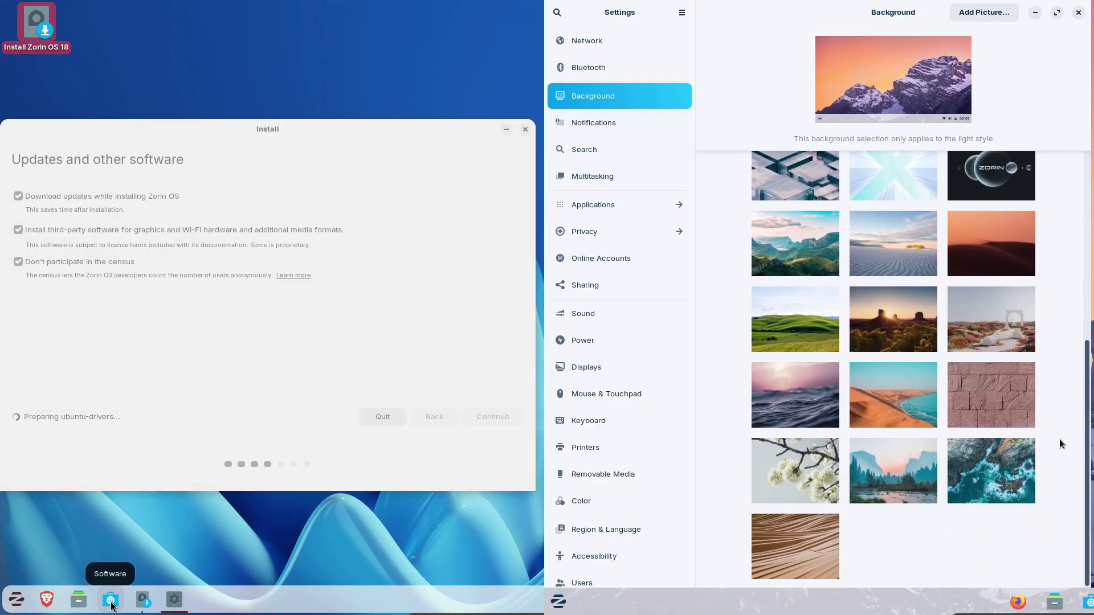
{"action": "left_click", "coordinate": [110, 601]}
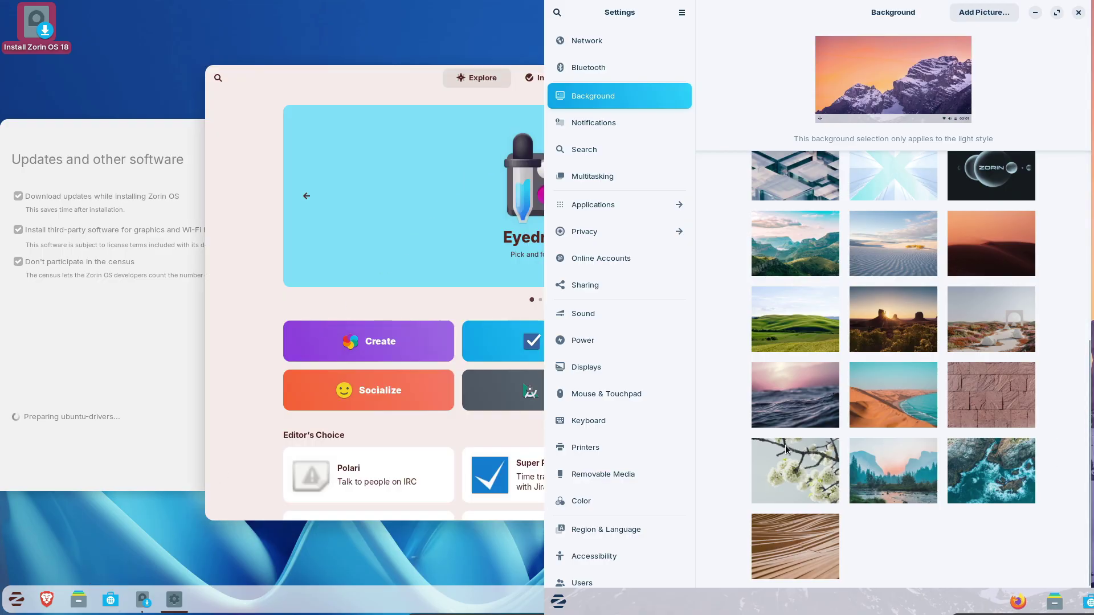
{"action": "left_click", "coordinate": [804, 470]}
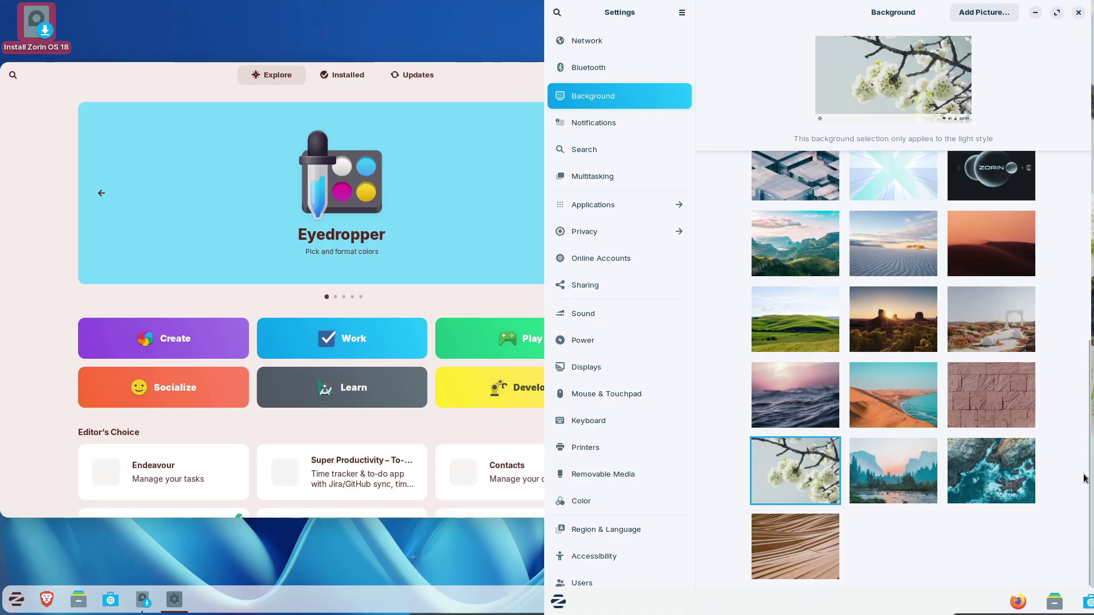
{"action": "left_click_drag", "start_coordinate": [1084, 434], "coordinate": [1067, 242]}
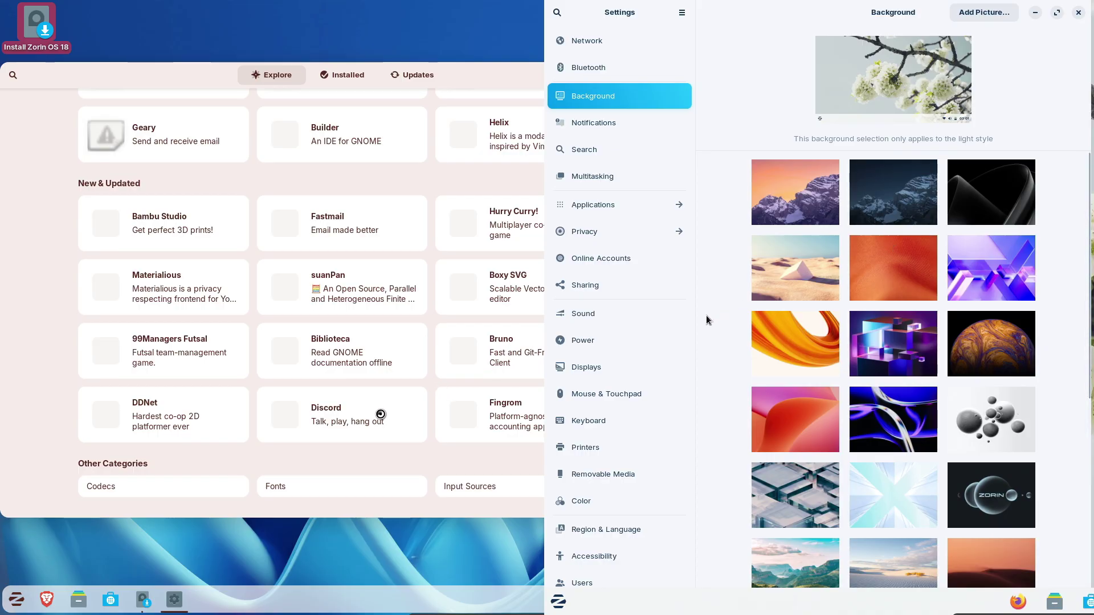
Turn on Show Battery Percentage in Zorin OS 17.2's Power settings, revisit the Background settings and close Settings
{"action": "left_click", "coordinate": [641, 340]}
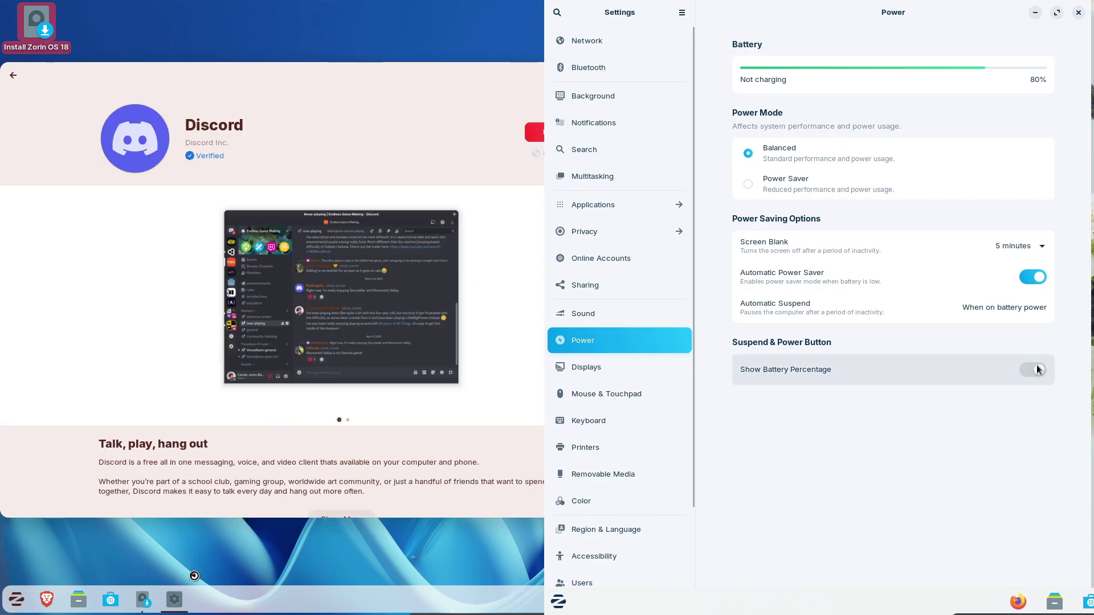
{"action": "left_click", "coordinate": [1037, 369]}
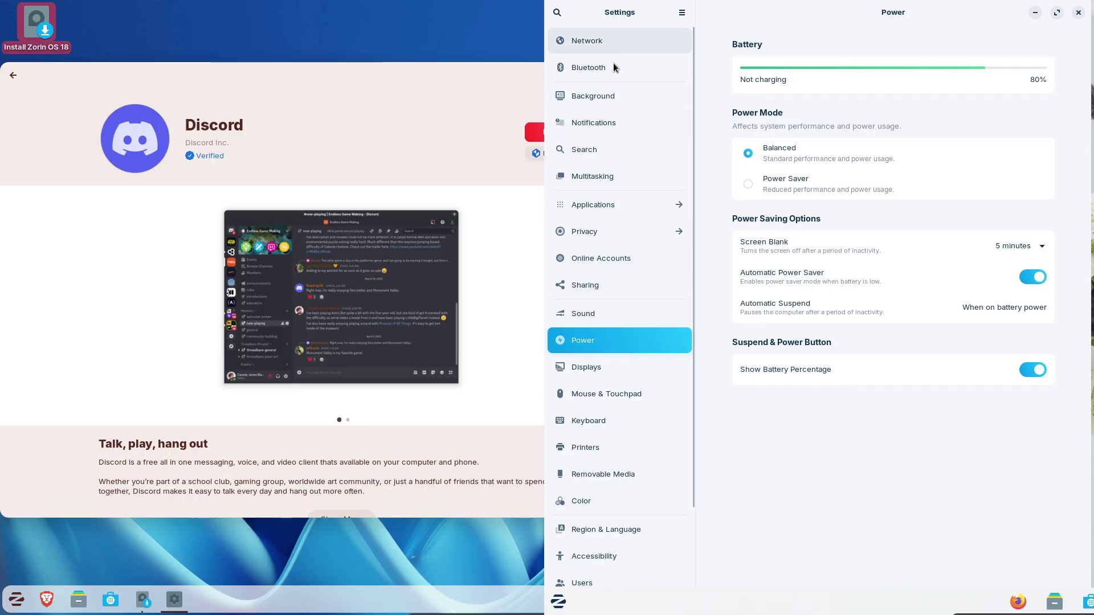
{"action": "left_click", "coordinate": [610, 97]}
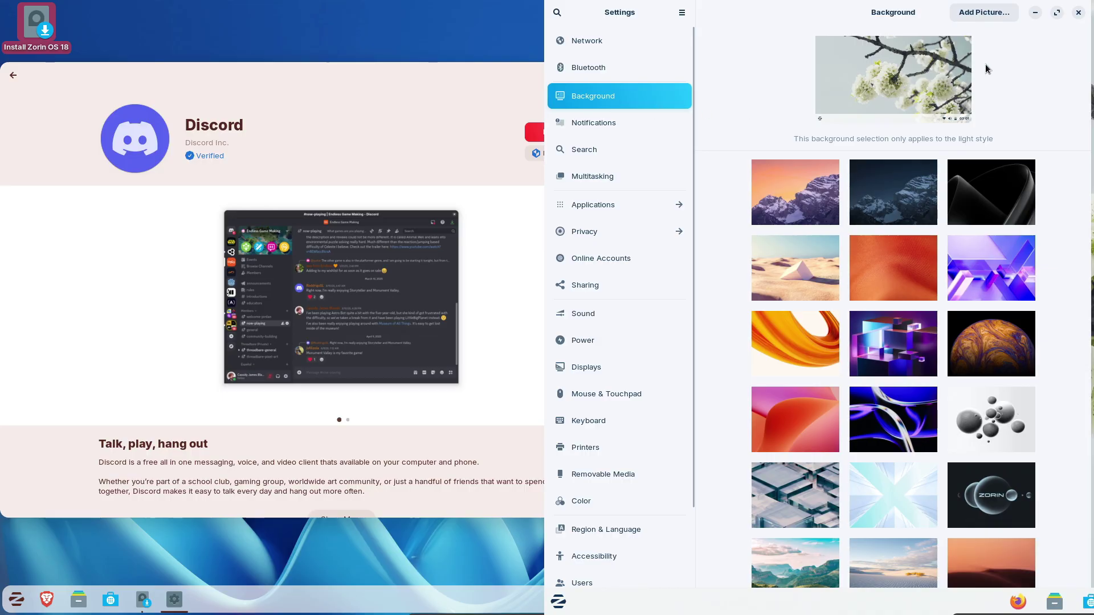
{"action": "left_click", "coordinate": [1078, 13]}
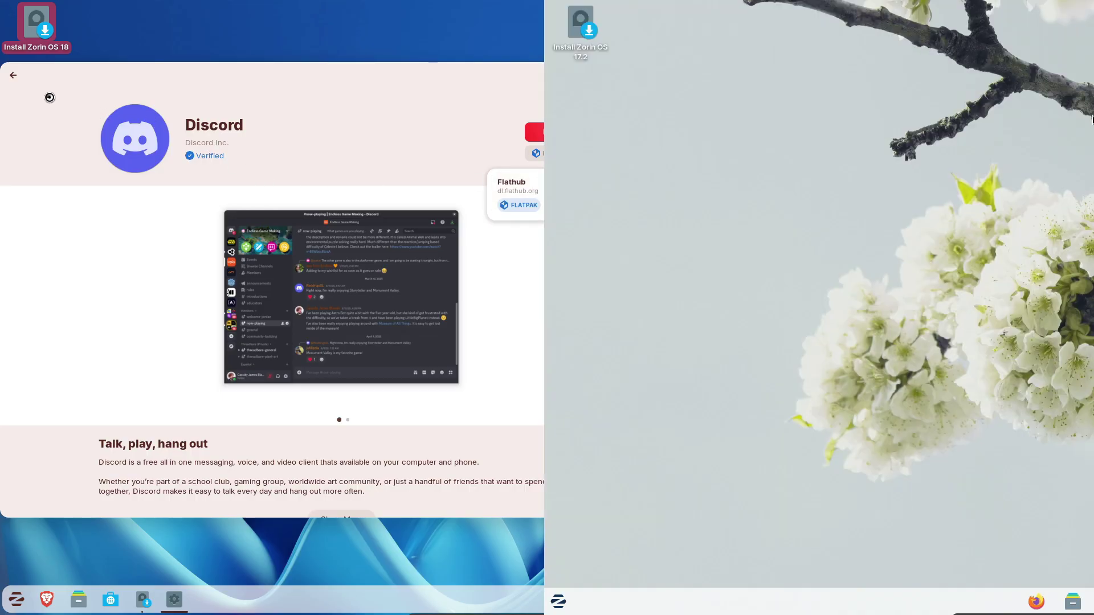
Bring back Zorin OS 17.2's Terminal, clear its output and run neofetch
{"action": "key", "text": "alt+Tab"}
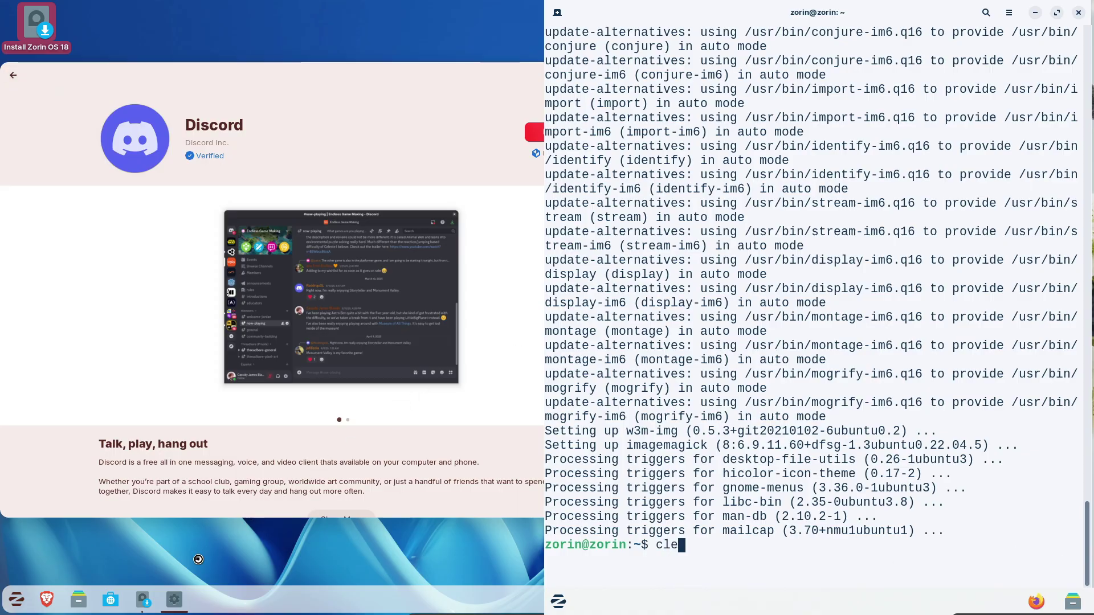
{"action": "key", "text": "Return"}
{"action": "type", "text": "n"}
{"action": "type", "text": "eofetch"}
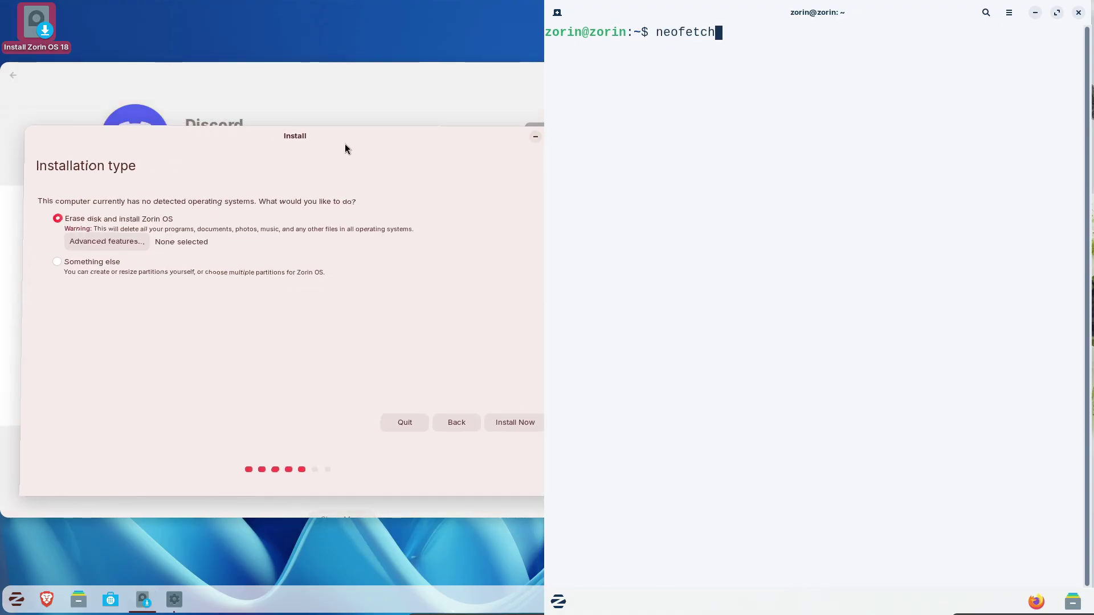
{"action": "key", "text": "Return"}
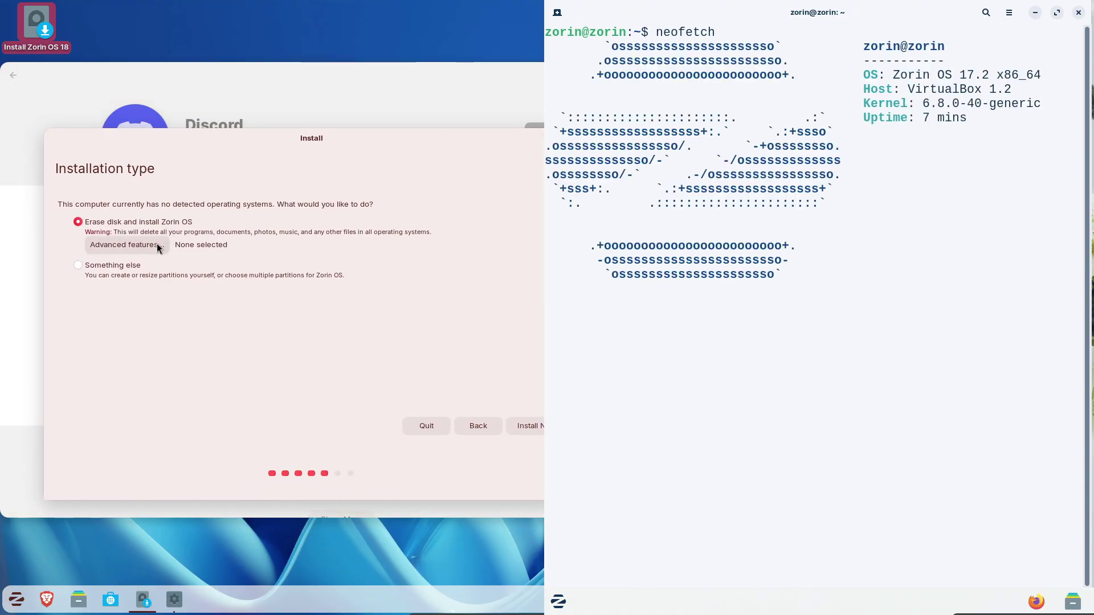
Inspect the Advanced Features options in Zorin OS 18's installer and cancel them; begin a cat command in Zorin OS 17.2's Terminal
{"action": "left_click", "coordinate": [168, 249]}
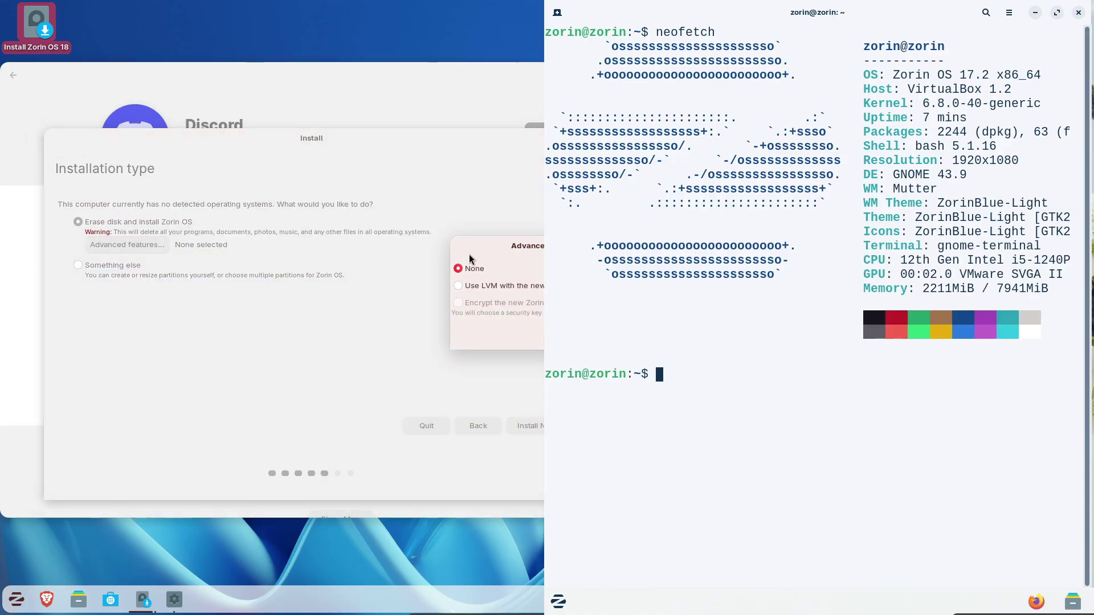
{"action": "left_click_drag", "start_coordinate": [470, 254], "coordinate": [282, 269]}
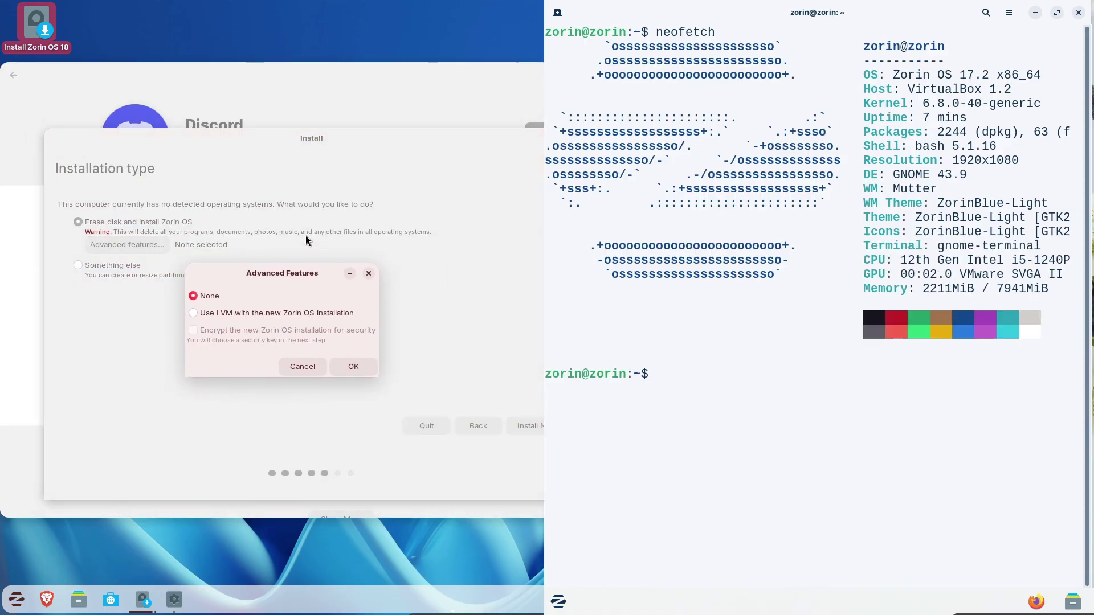
{"action": "type", "text": "cat"}
{"action": "left_click", "coordinate": [292, 367]}
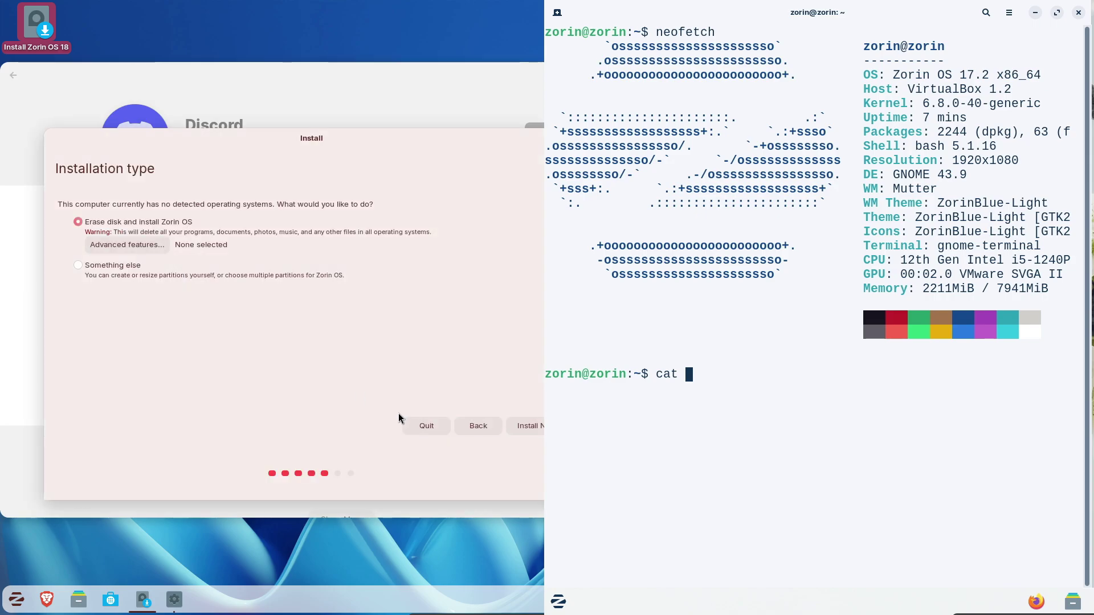
Complete and run cat /etc/issue in Zorin OS 17.2's Terminal; quit the installer in Zorin OS 18
{"action": "type", "text": "/e"}
{"action": "left_click", "coordinate": [436, 433]}
{"action": "type", "text": "tc/iss"}
{"action": "left_click", "coordinate": [389, 342]}
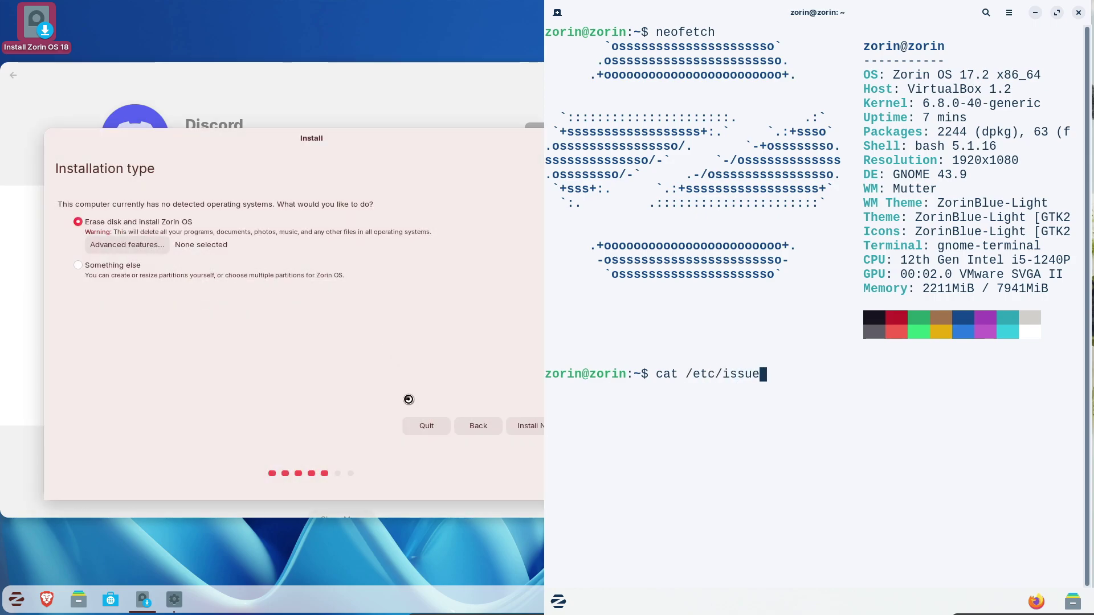
{"action": "type", "text": "ue"}
{"action": "key", "text": "Return"}
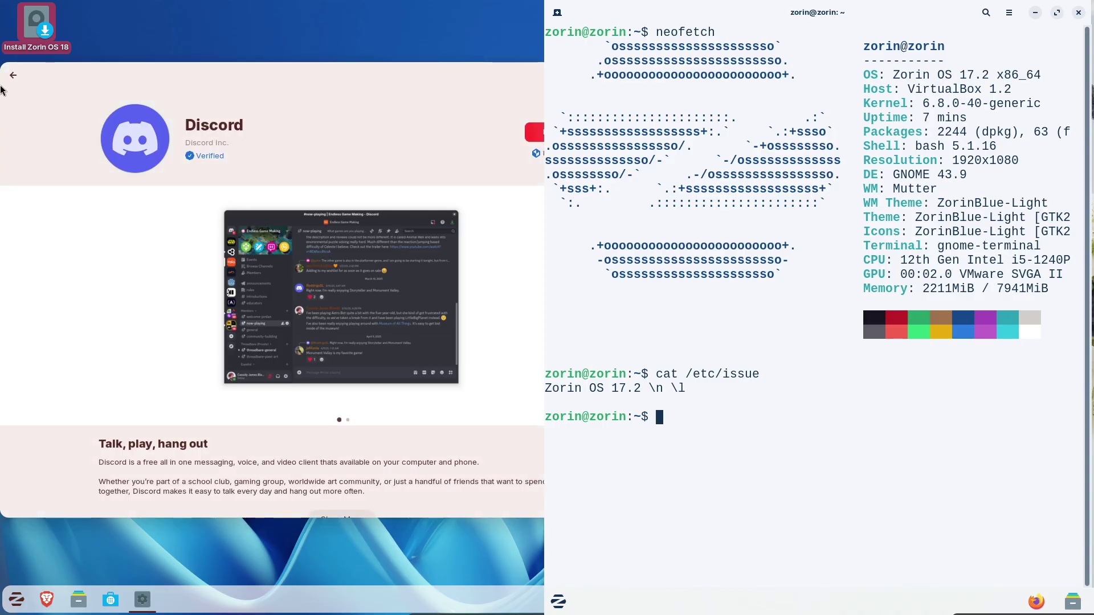
Return from the Discord page to the store overview in Zorin OS 18; run python3 --version in Zorin OS 17.2's Terminal
{"action": "left_click", "coordinate": [13, 78]}
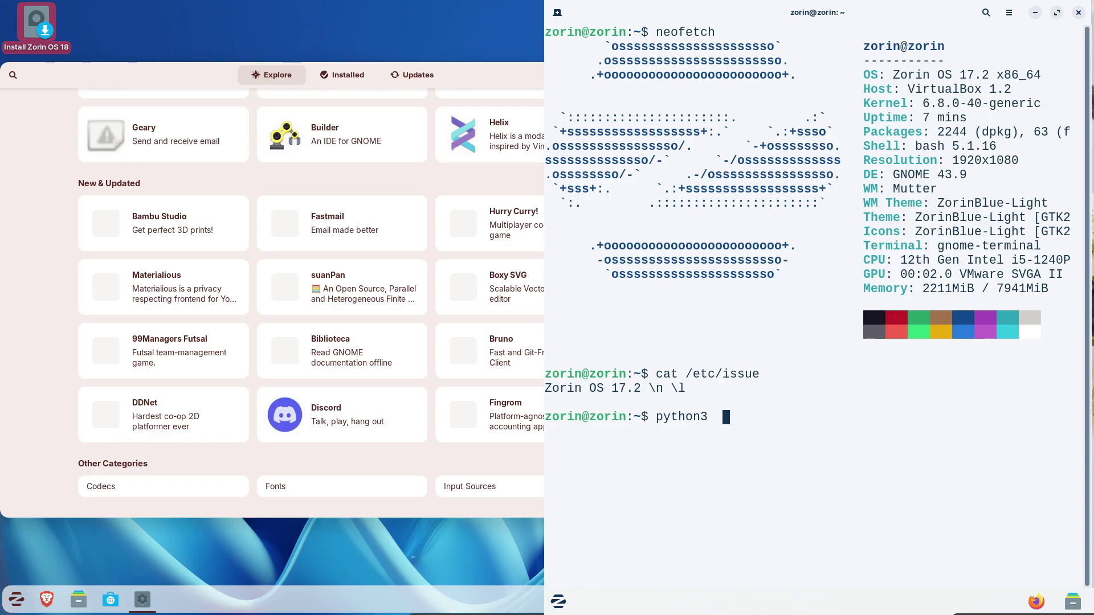
{"action": "type", "text": "python3  --vers"}
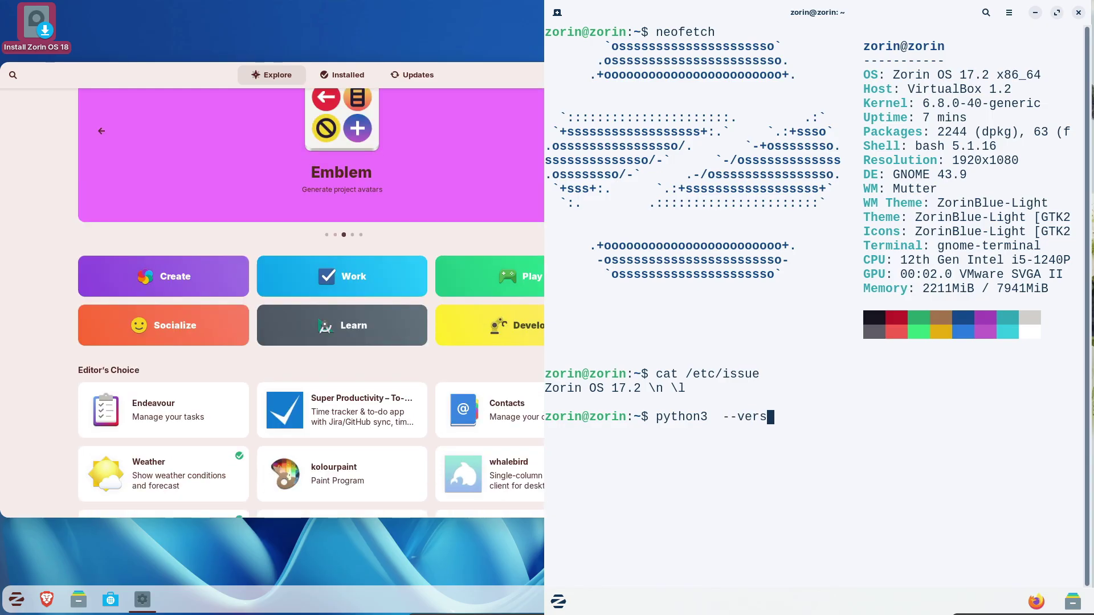
{"action": "type", "text": "ion"}
{"action": "key", "text": "Return"}
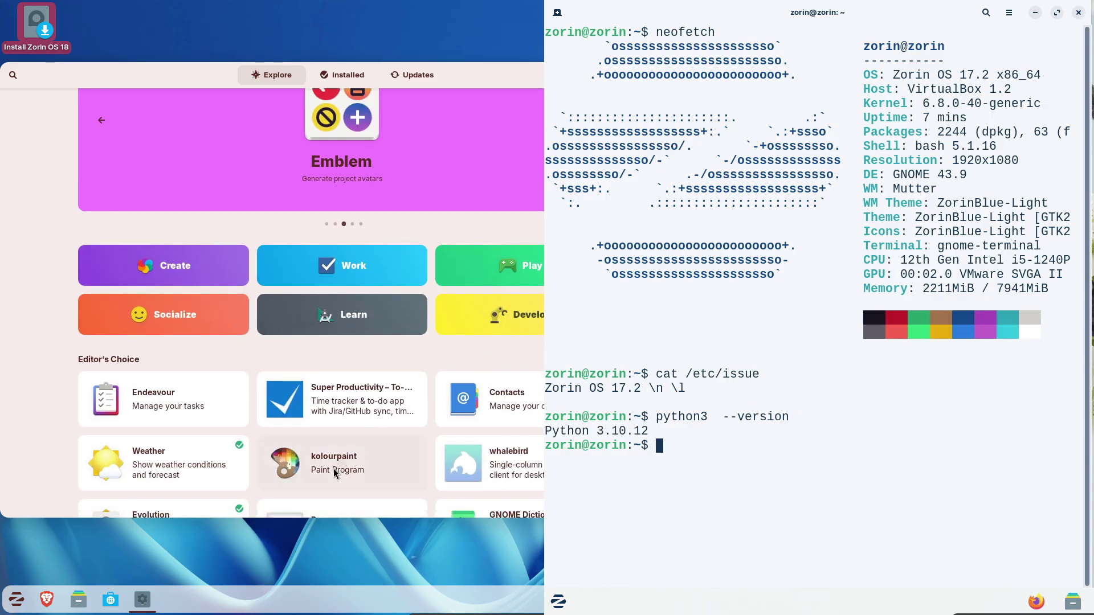
Open kolourpaint's store page and its list of package sources in Zorin OS 18; clear Zorin OS 17.2's Terminal
{"action": "left_click", "coordinate": [333, 468]}
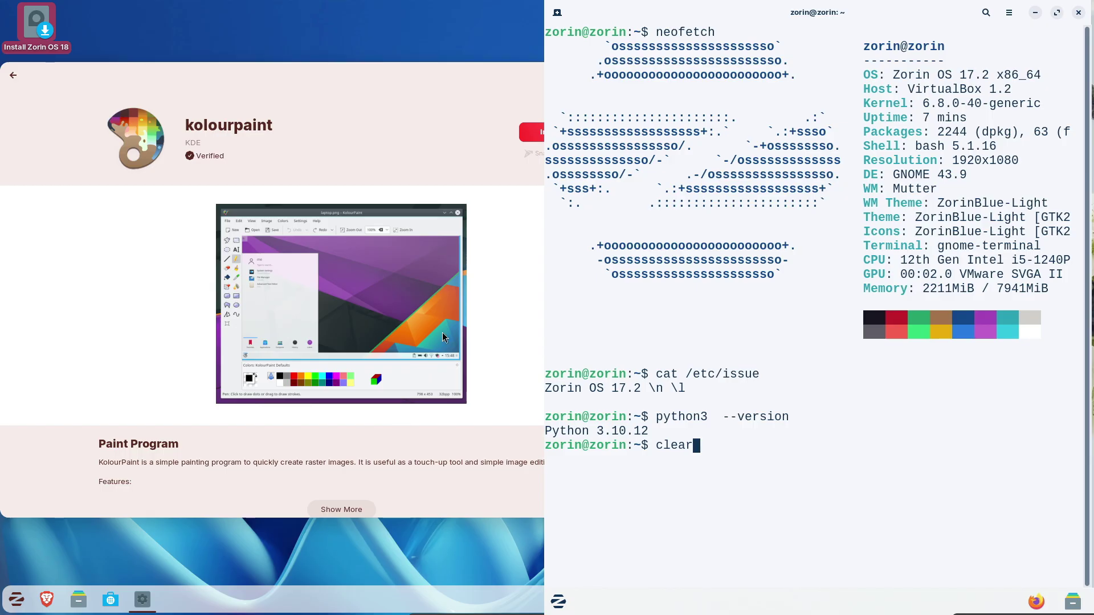
{"action": "type", "text": "clear"}
{"action": "key", "text": "Return"}
{"action": "left_click", "coordinate": [535, 154]}
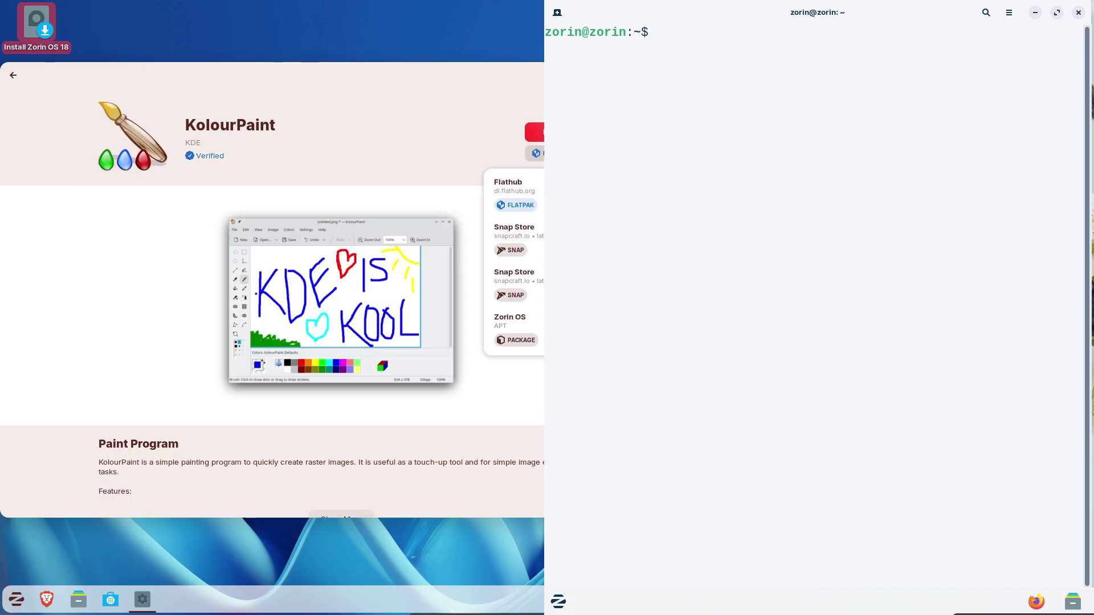
Run inxi -sv8 in Zorin OS 17.2's Terminal
{"action": "type", "text": "inxi -sv"}
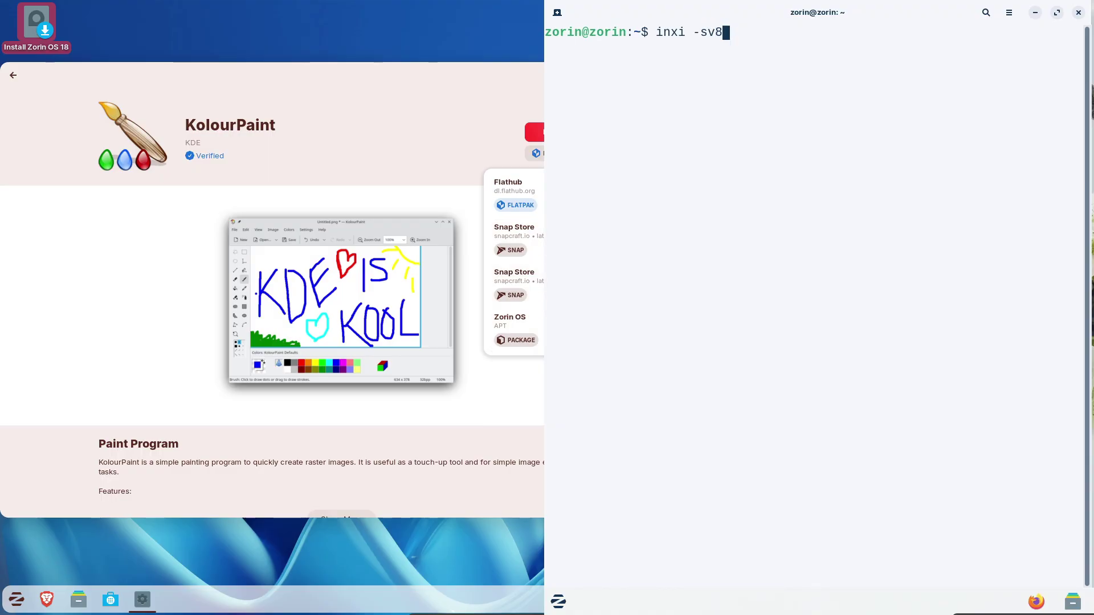
{"action": "type", "text": "8"}
{"action": "key", "text": "Return"}
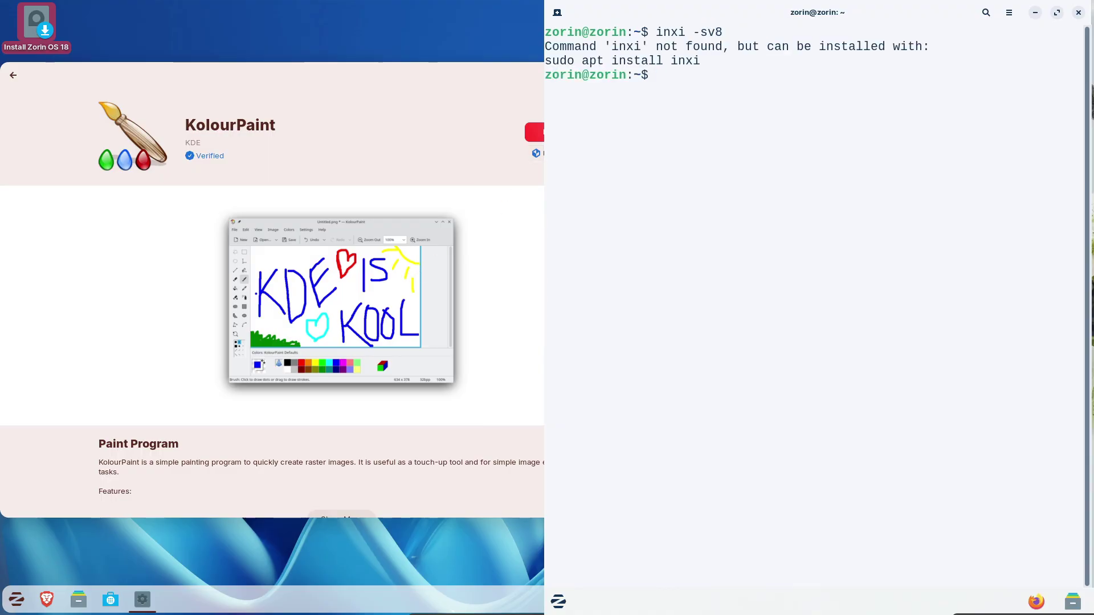
Start sudo apt install inxi in Zorin OS 17.2's Terminal, confirming with y; cancel the keyring password request in Zorin OS 18
{"action": "type", "text": "sudo a"}
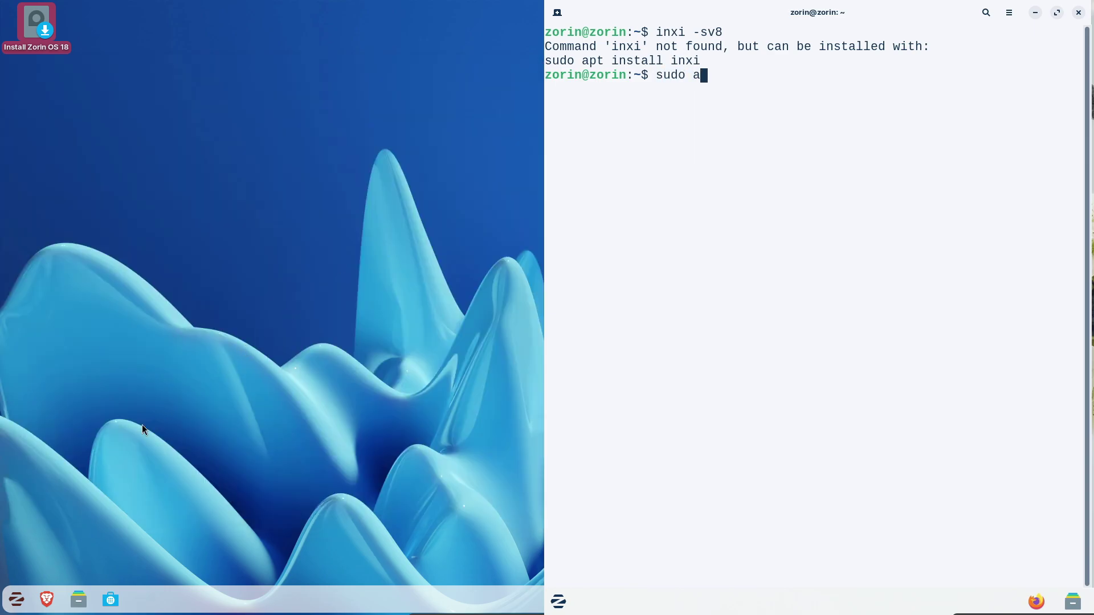
{"action": "type", "text": "pt install inxi"}
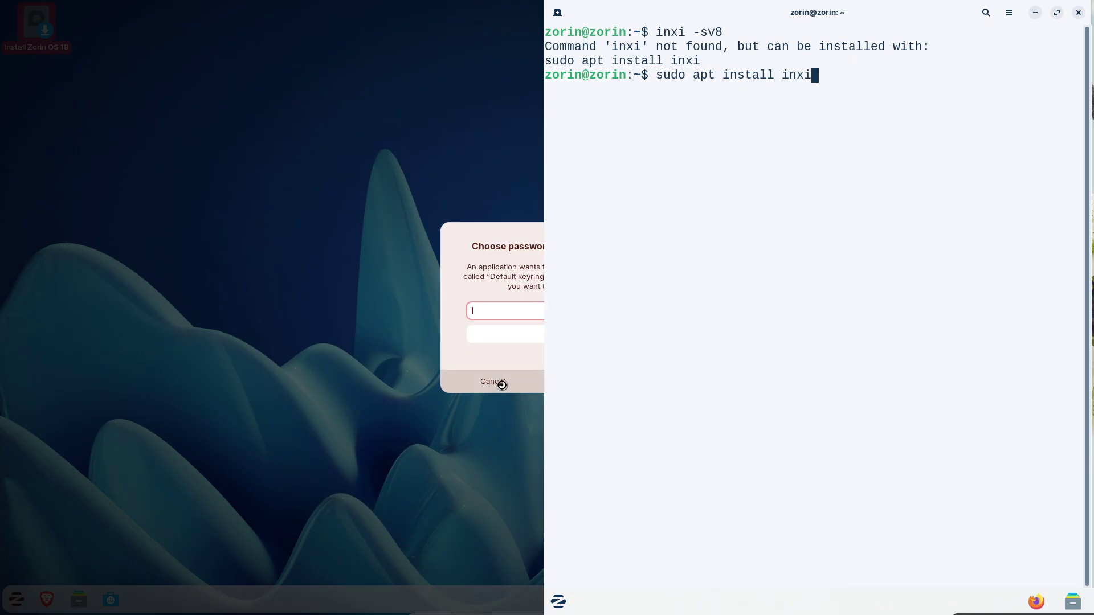
{"action": "key", "text": "Return"}
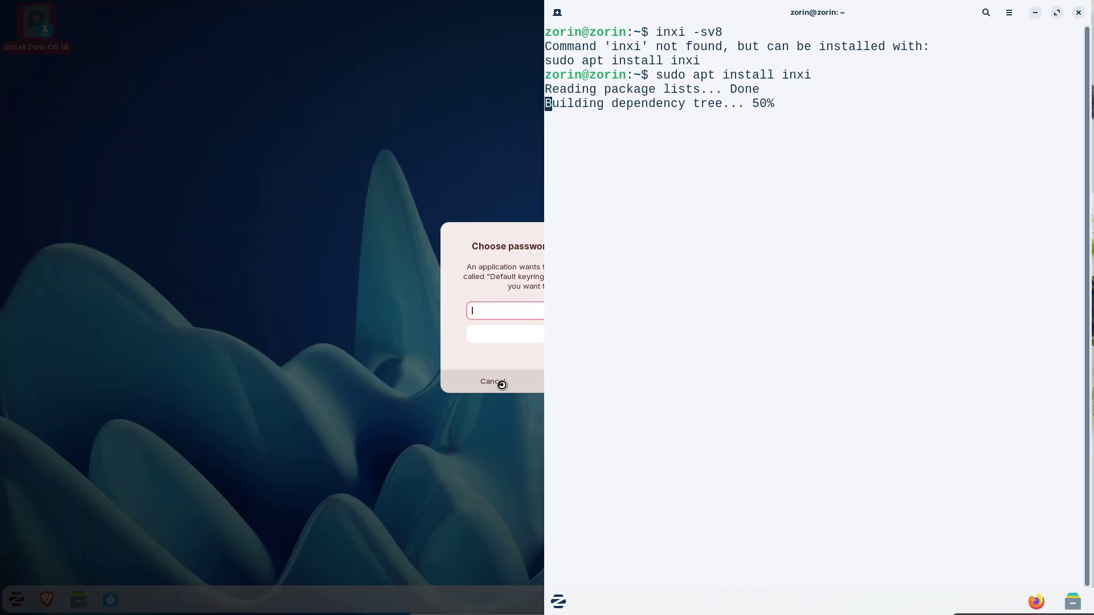
{"action": "left_click", "coordinate": [501, 385]}
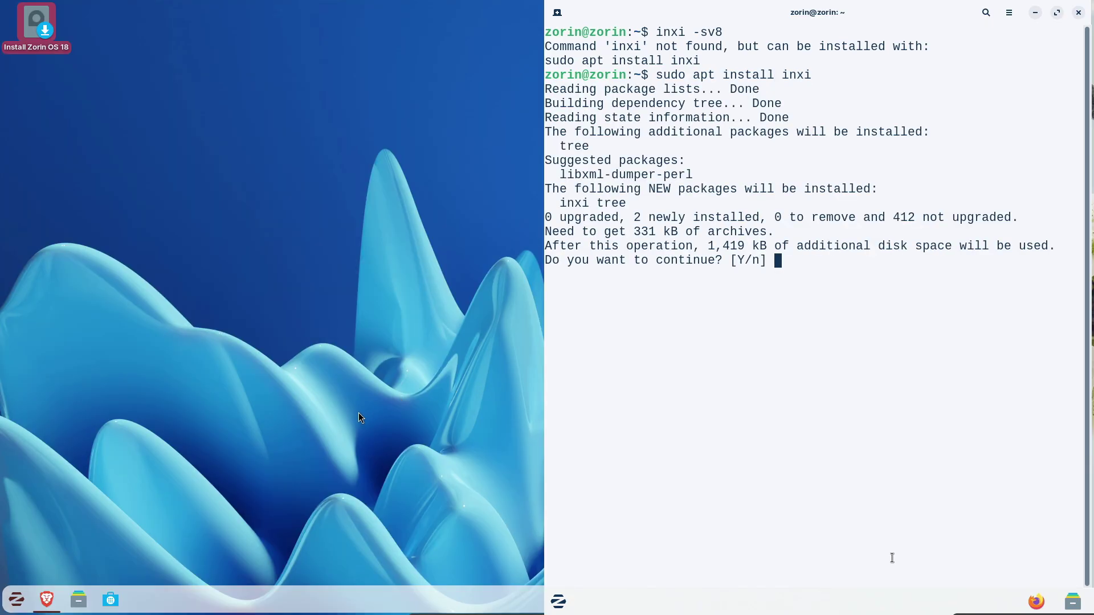
{"action": "key", "text": "Return"}
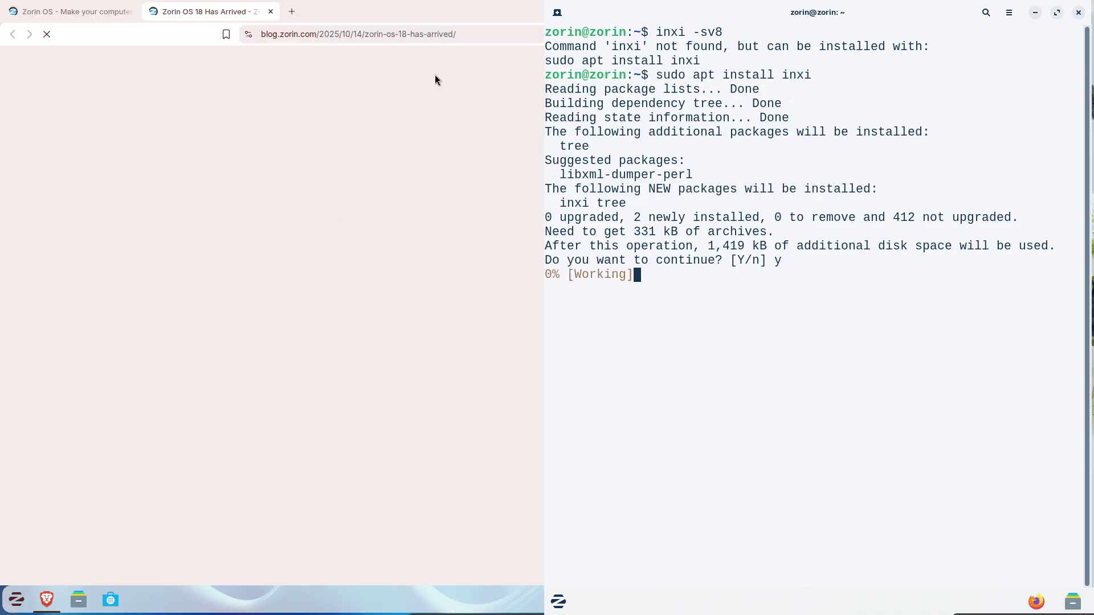
Move and resize Zorin OS 18's browser window to nearly full height; open a new Terminal tab and the Zorin quick-links list in 17.2
{"action": "left_click_drag", "start_coordinate": [476, 17], "coordinate": [121, 23]}
{"action": "left_click", "coordinate": [559, 16]}
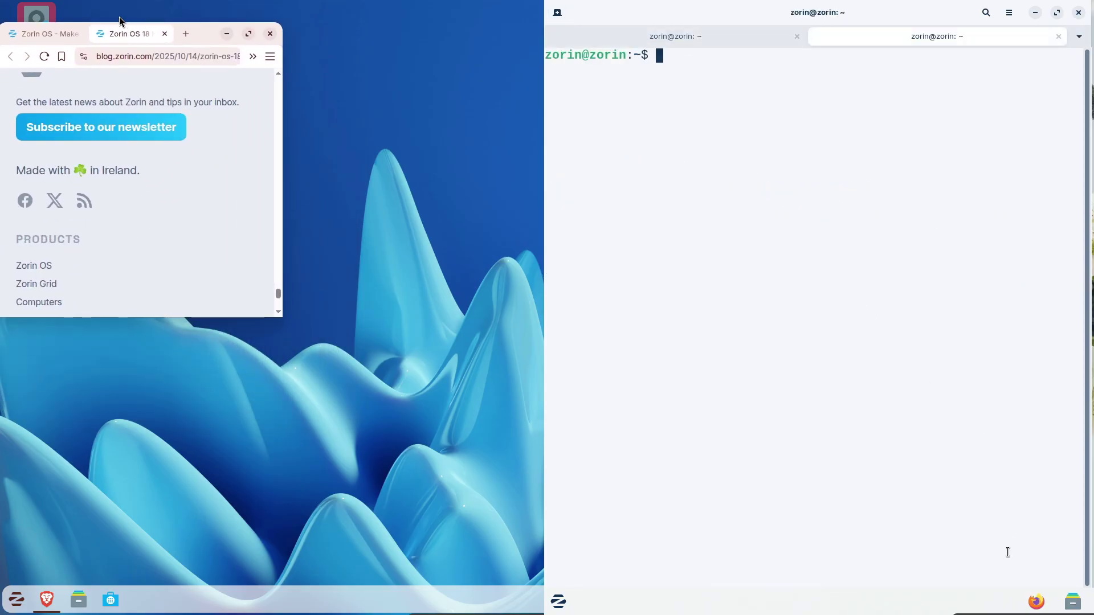
{"action": "right_click", "coordinate": [558, 602]}
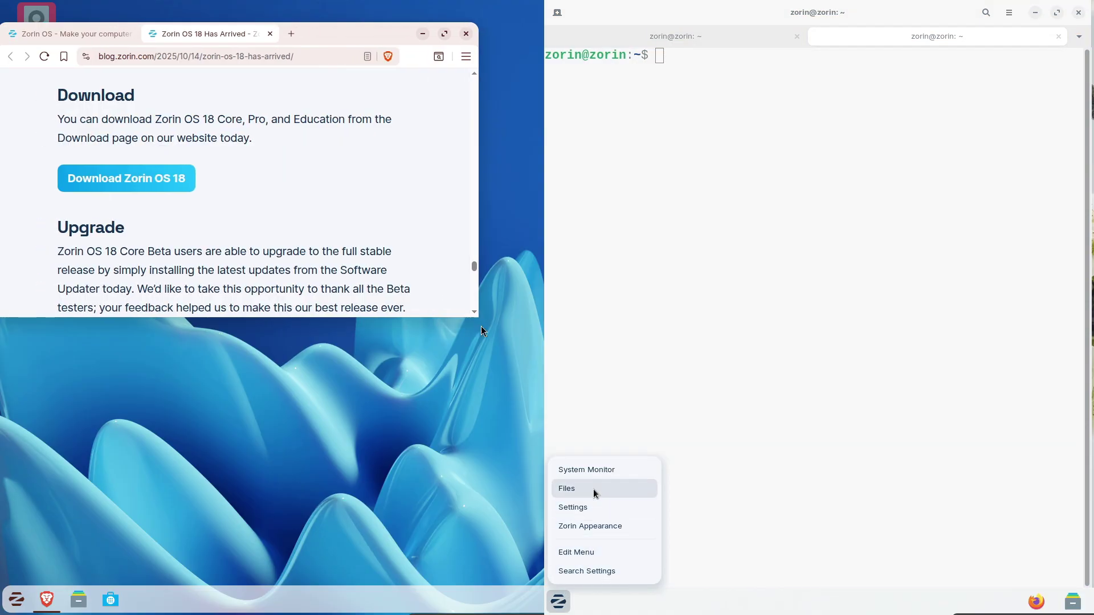
{"action": "left_click_drag", "start_coordinate": [450, 318], "coordinate": [459, 579]}
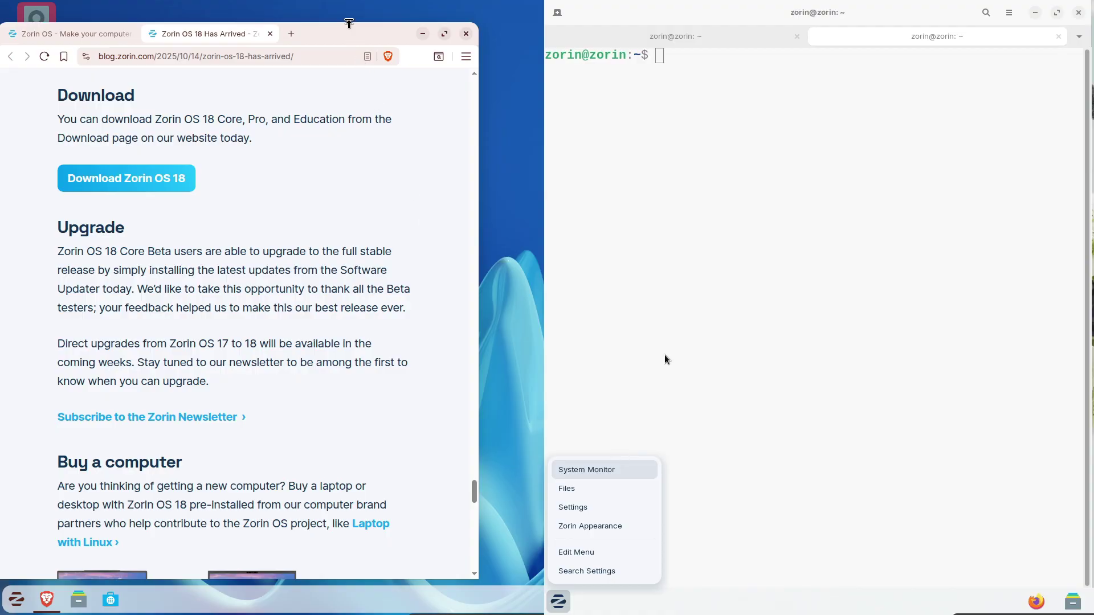
{"action": "left_click_drag", "start_coordinate": [349, 23], "coordinate": [349, 3]}
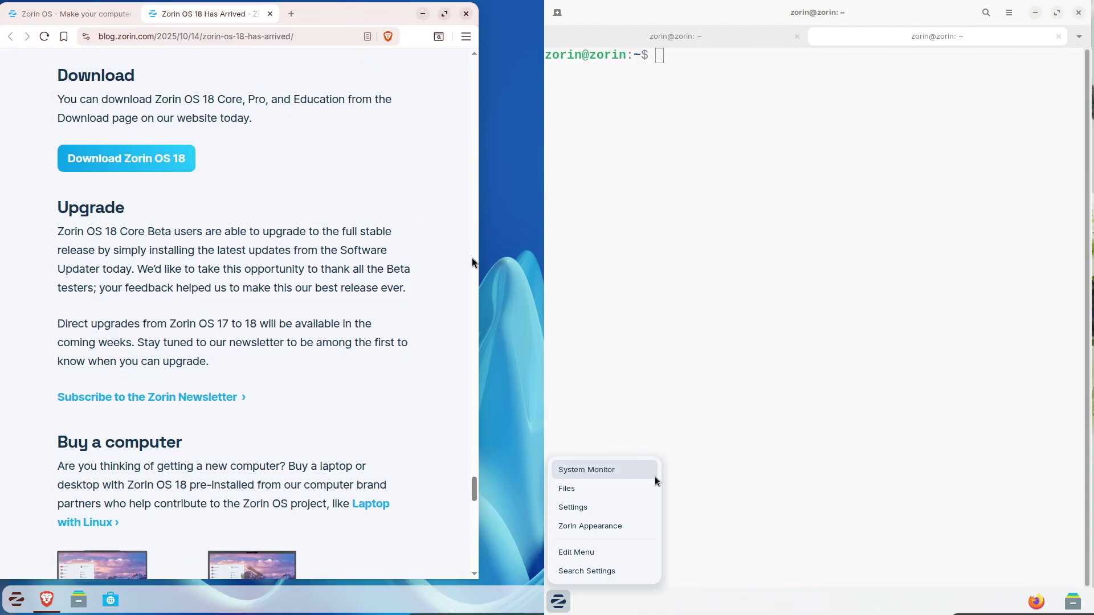
Open and maximize System Monitor in Zorin OS 17.2; widen Zorin OS 18's browser window and browse the release article from its beginning
{"action": "left_click", "coordinate": [607, 472]}
{"action": "left_click_drag", "start_coordinate": [474, 487], "coordinate": [474, 397]}
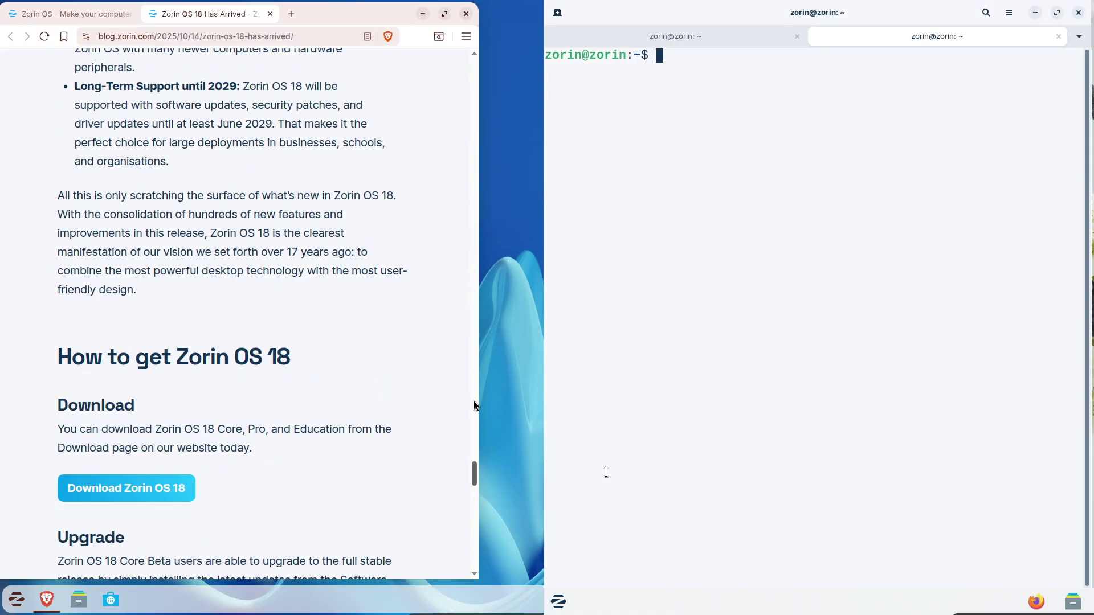
{"action": "scroll", "coordinate": [473, 401], "scroll_direction": "up", "scroll_amount": 15}
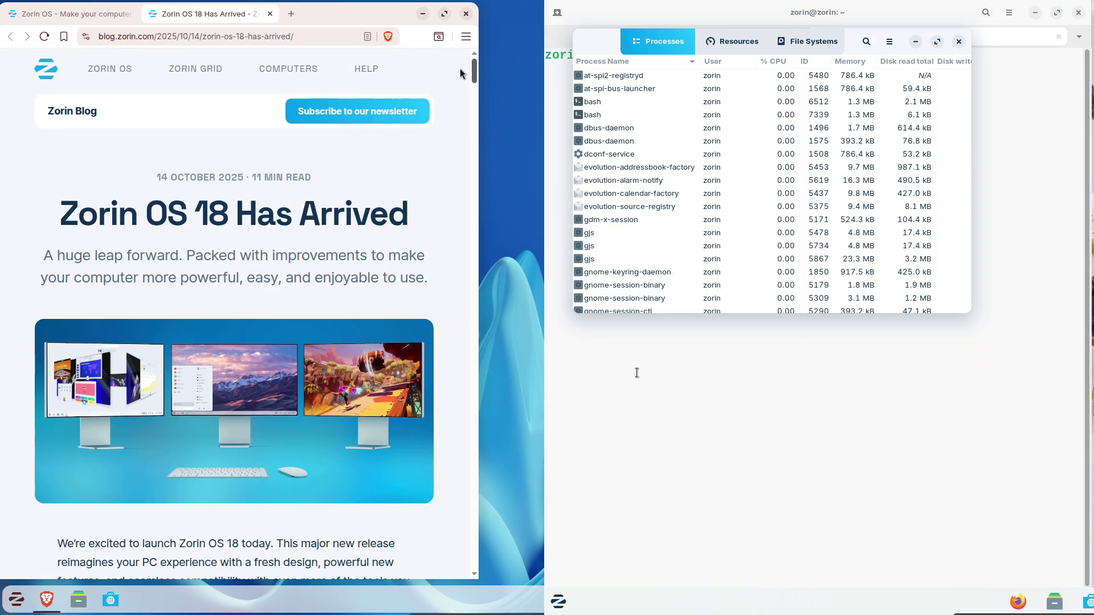
{"action": "left_click_drag", "start_coordinate": [475, 290], "coordinate": [558, 290]}
{"action": "double_click", "coordinate": [590, 46]}
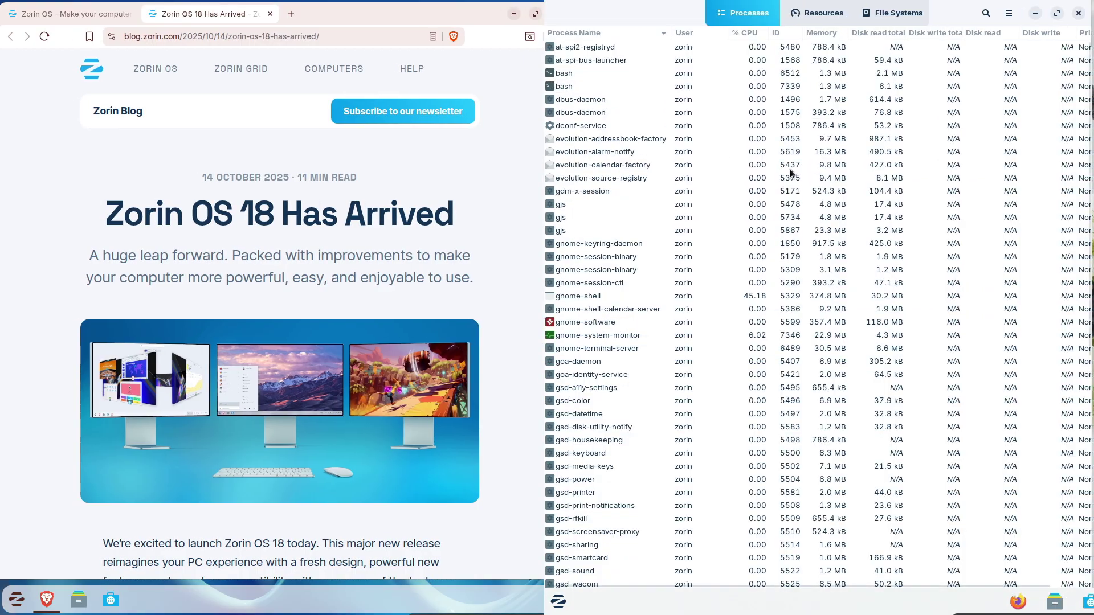
{"action": "scroll", "coordinate": [272, 314], "scroll_direction": "down", "scroll_amount": 7}
{"action": "left_click_drag", "start_coordinate": [1090, 171], "coordinate": [1040, 214]}
{"action": "scroll", "coordinate": [1040, 217], "scroll_direction": "up", "scroll_amount": 5}
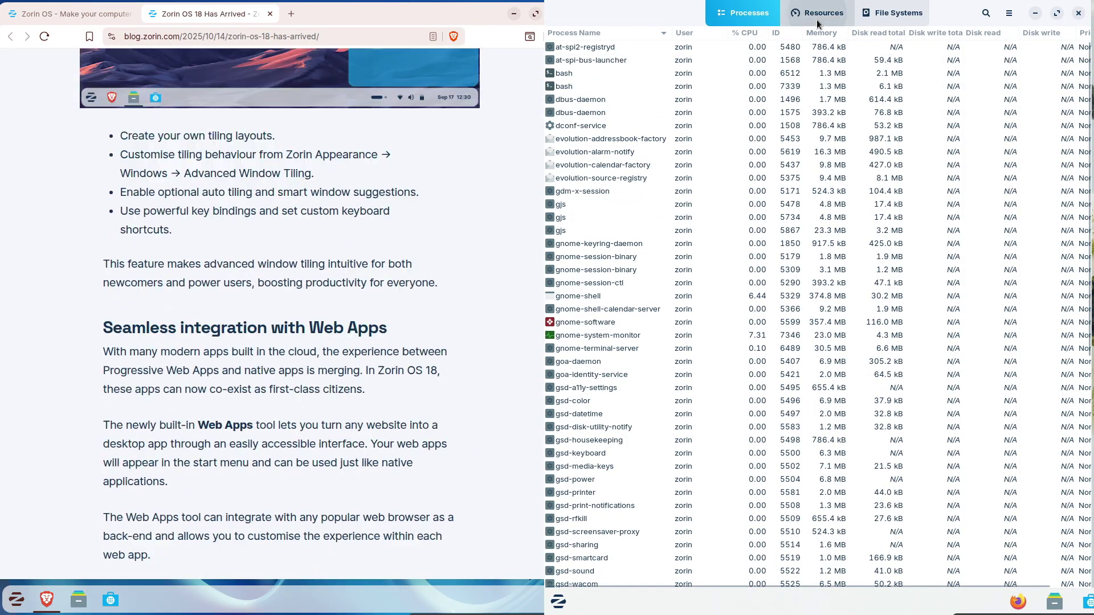
View Zorin OS 17.2's System Monitor resource graphs with Network collapsed, and check the About information
{"action": "left_click", "coordinate": [819, 17]}
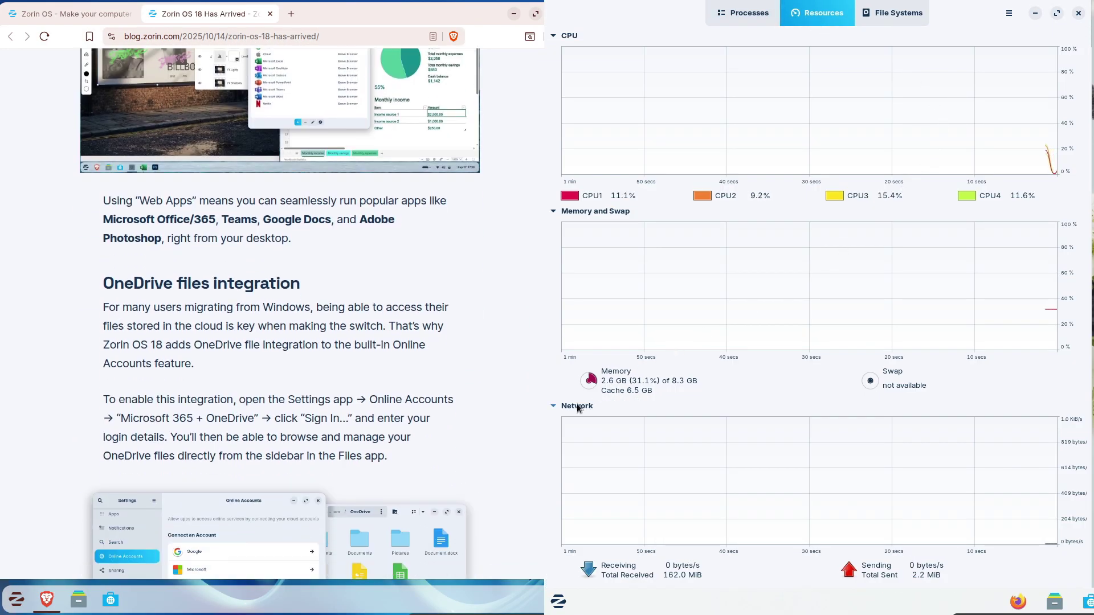
{"action": "left_click", "coordinate": [572, 406]}
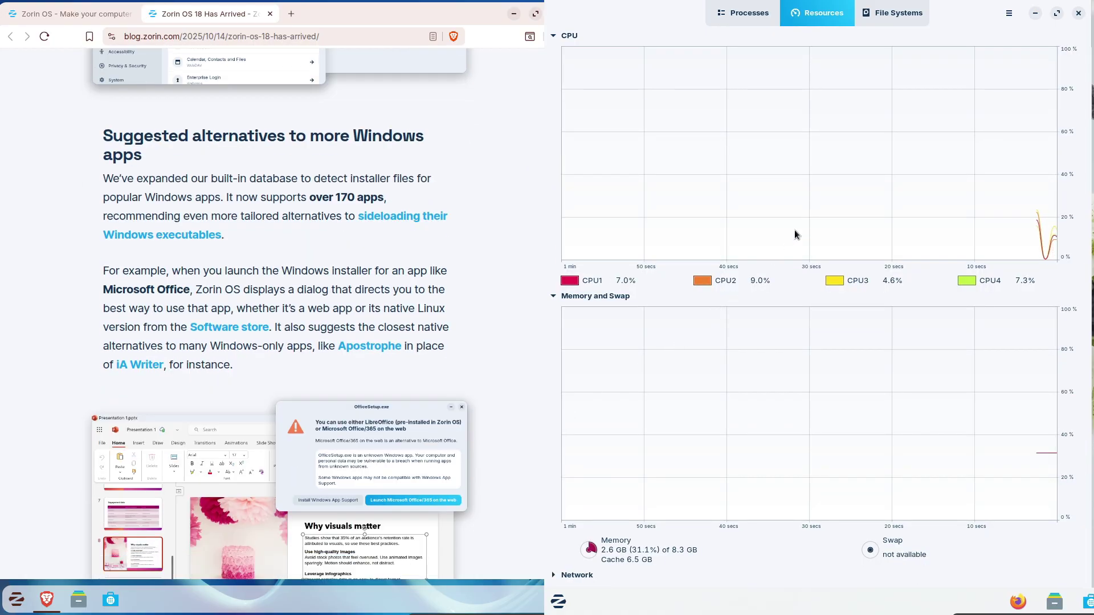
{"action": "left_click", "coordinate": [1009, 13]}
{"action": "left_click", "coordinate": [1002, 112]}
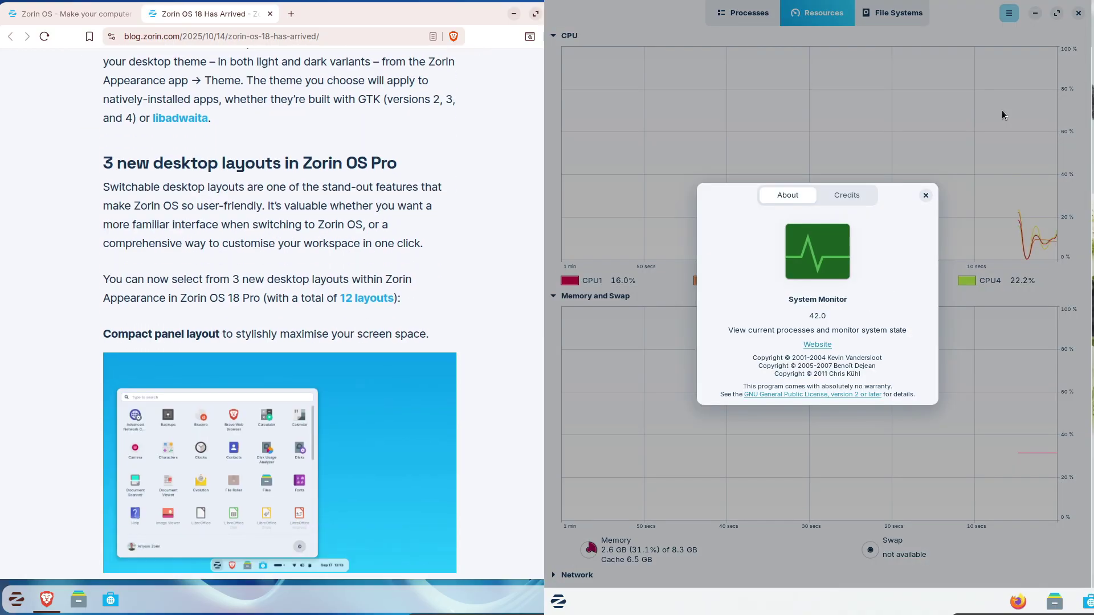
{"action": "left_click", "coordinate": [925, 195]}
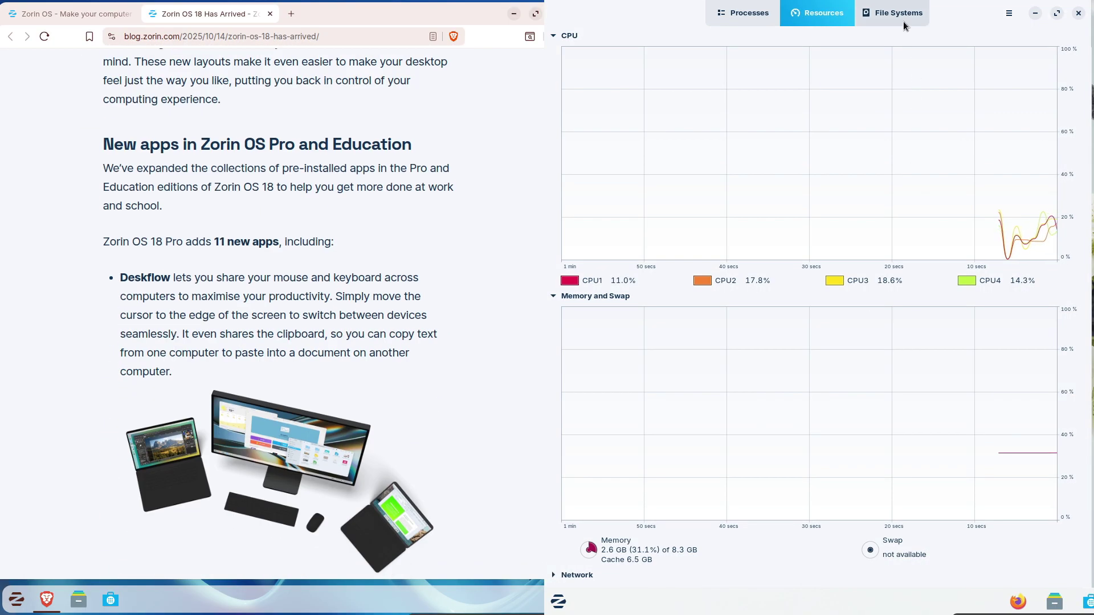
Check System Monitor's File Systems and Resources views, close it and return to the Terminal tab installing inxi
{"action": "left_click", "coordinate": [904, 22]}
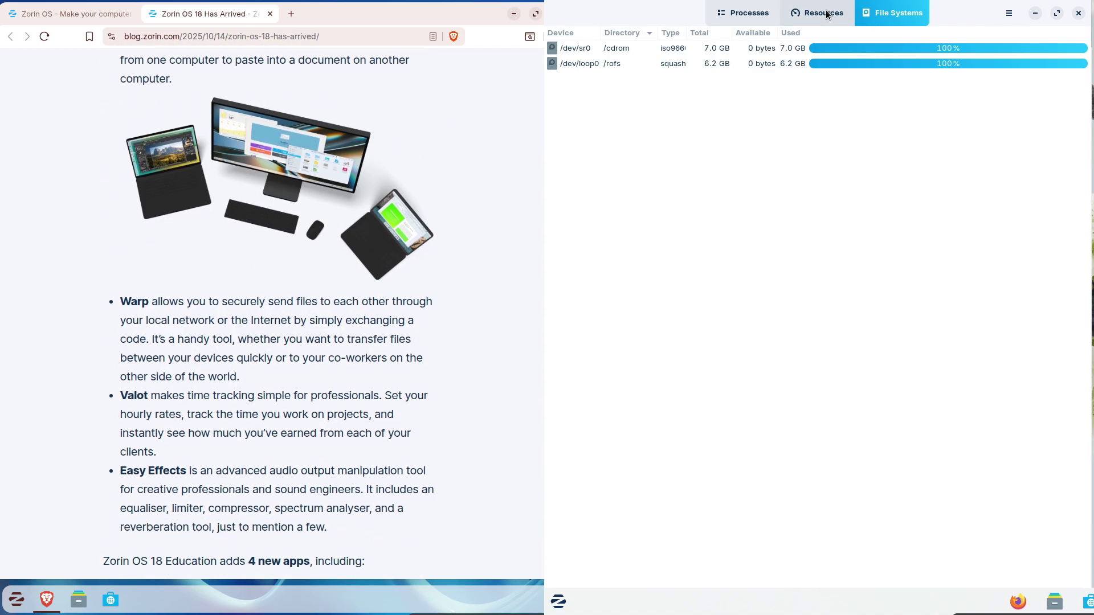
{"action": "left_click", "coordinate": [824, 13]}
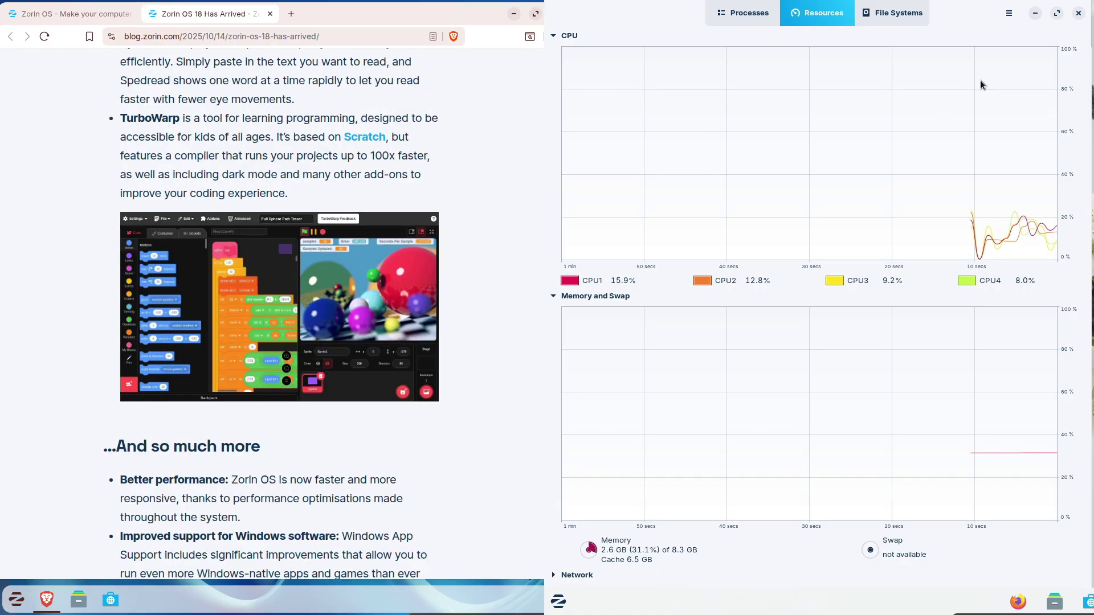
{"action": "left_click", "coordinate": [1077, 13]}
{"action": "left_click", "coordinate": [747, 42]}
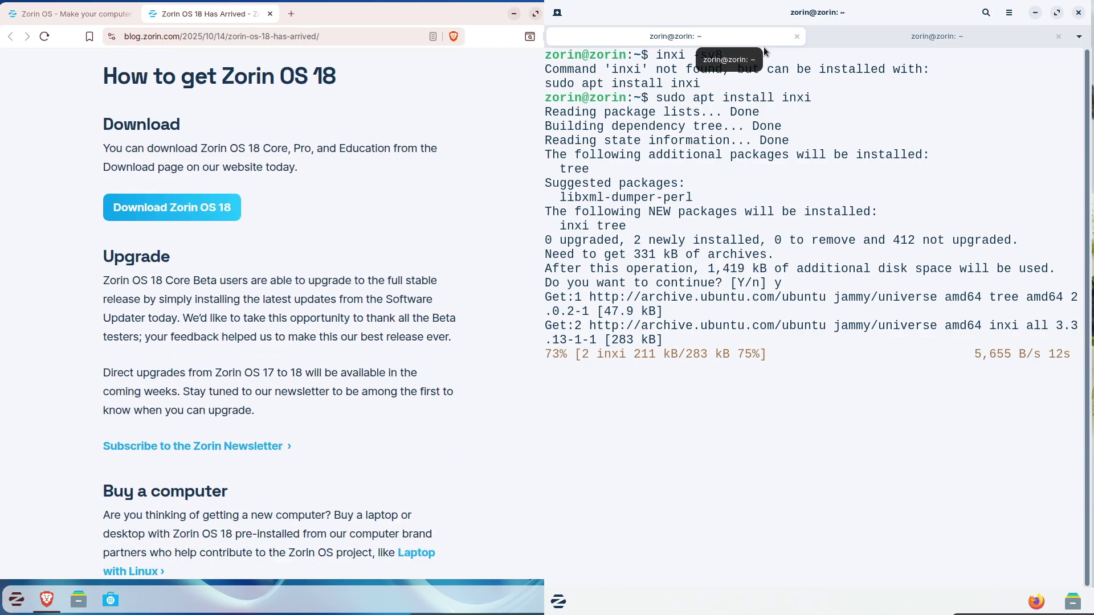
Switch to the second Terminal tab in Zorin OS 17.2, open Zorin OS 18's application menu, and erase the mistakenly entered text
{"action": "left_click", "coordinate": [871, 44]}
{"action": "left_click", "coordinate": [18, 609]}
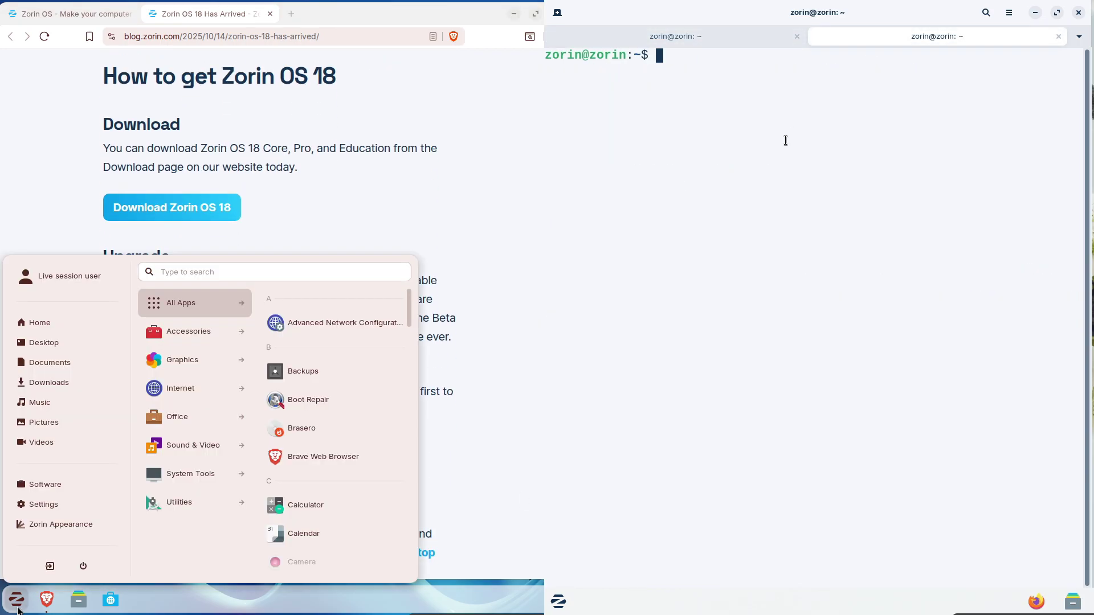
{"action": "type", "text": "sudoa"}
{"action": "mouse_move", "coordinate": [204, 346]}
{"action": "mouse_move", "coordinate": [203, 309]}
{"action": "key", "text": "BackSpace"}
{"action": "key", "text": "BackSpace"}
{"action": "key", "text": "BackSpace"}
{"action": "key", "text": "BackSpace"}
Browse Zorin OS 18's full app list and System Tools category, and look through Zorin OS 17.2's application grid
{"action": "left_click_drag", "start_coordinate": [409, 313], "coordinate": [415, 565]}
{"action": "left_click", "coordinate": [551, 599]}
{"action": "left_click", "coordinate": [245, 473]}
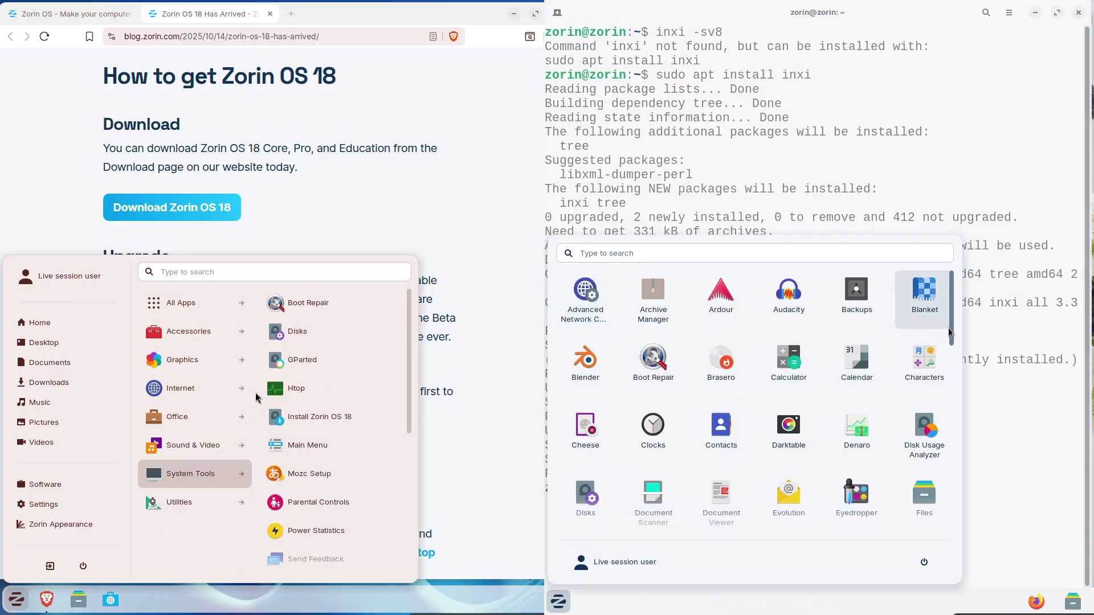
{"action": "left_click", "coordinate": [472, 460]}
{"action": "left_click_drag", "start_coordinate": [951, 334], "coordinate": [942, 426]}
Close Zorin OS 18's browser and open its Settings; dismiss the application grid in Zorin OS 17.2
{"action": "key", "text": "alt+F4"}
{"action": "scroll", "coordinate": [941, 425], "scroll_direction": "down", "scroll_amount": 5}
{"action": "left_click", "coordinate": [325, 148]}
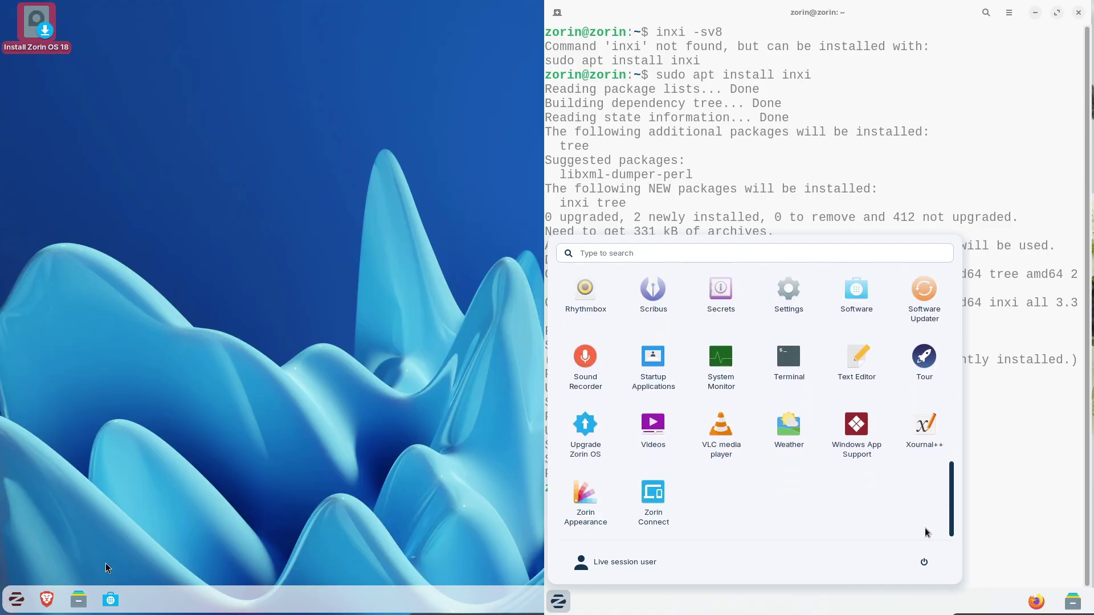
{"action": "left_click", "coordinate": [17, 599]}
{"action": "scroll", "coordinate": [925, 532], "scroll_direction": "up", "scroll_amount": 10}
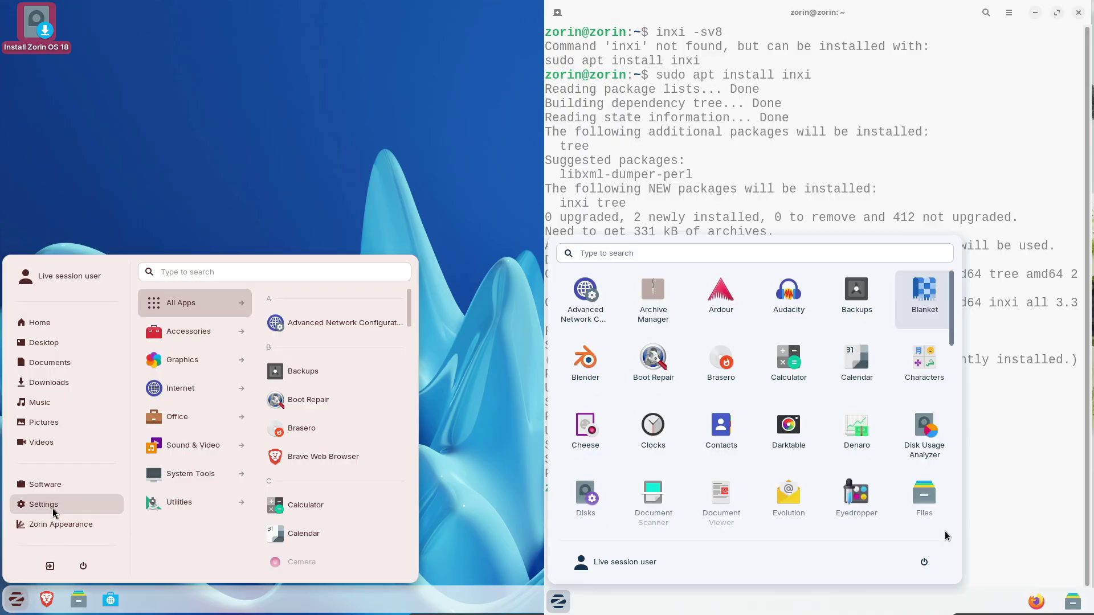
{"action": "left_click", "coordinate": [43, 504]}
{"action": "left_click", "coordinate": [1046, 500]}
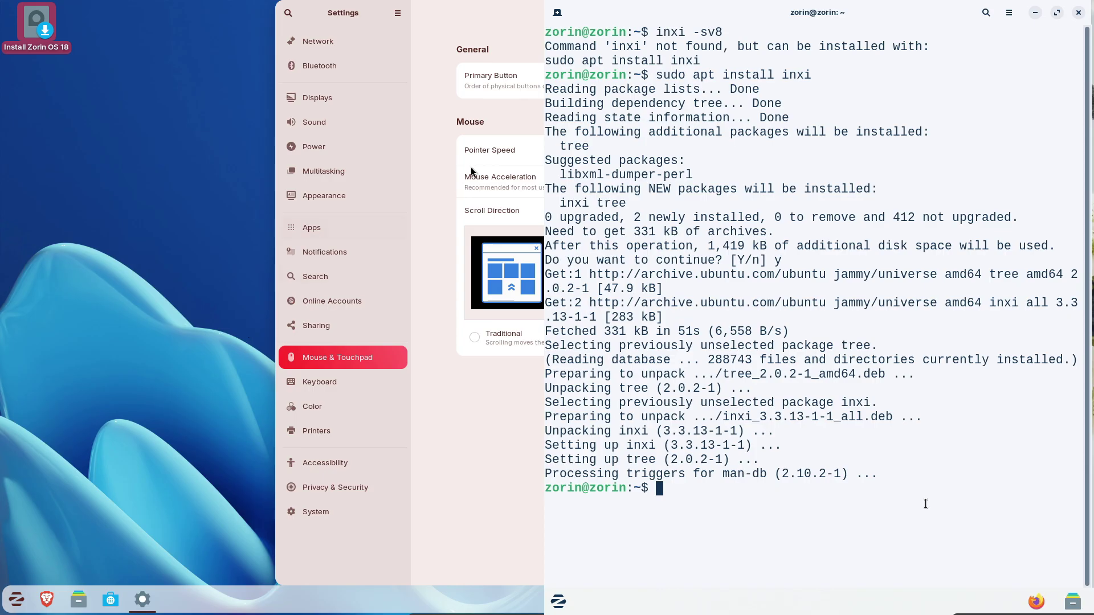
Clear Zorin OS 17.2's terminal and run inxi -sv8; move Zorin OS 18's Settings window fully into view
{"action": "type", "text": "ar"}
{"action": "left_click_drag", "start_coordinate": [505, 16], "coordinate": [314, 21]}
{"action": "key", "text": "Return"}
{"action": "type", "text": "inxi -sv"}
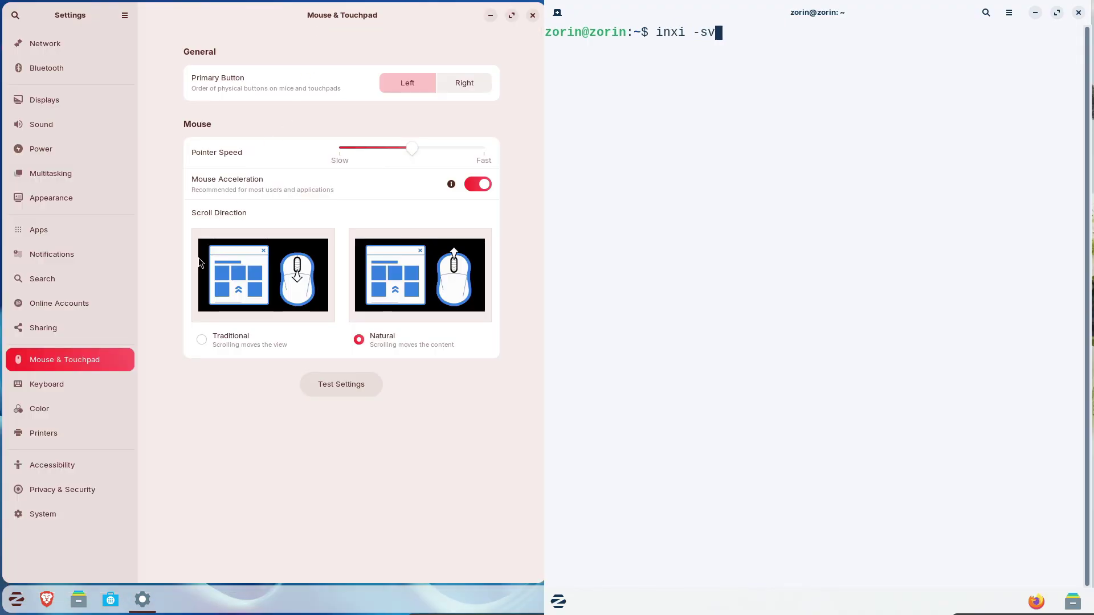
{"action": "type", "text": "8"}
{"action": "key", "text": "Return"}
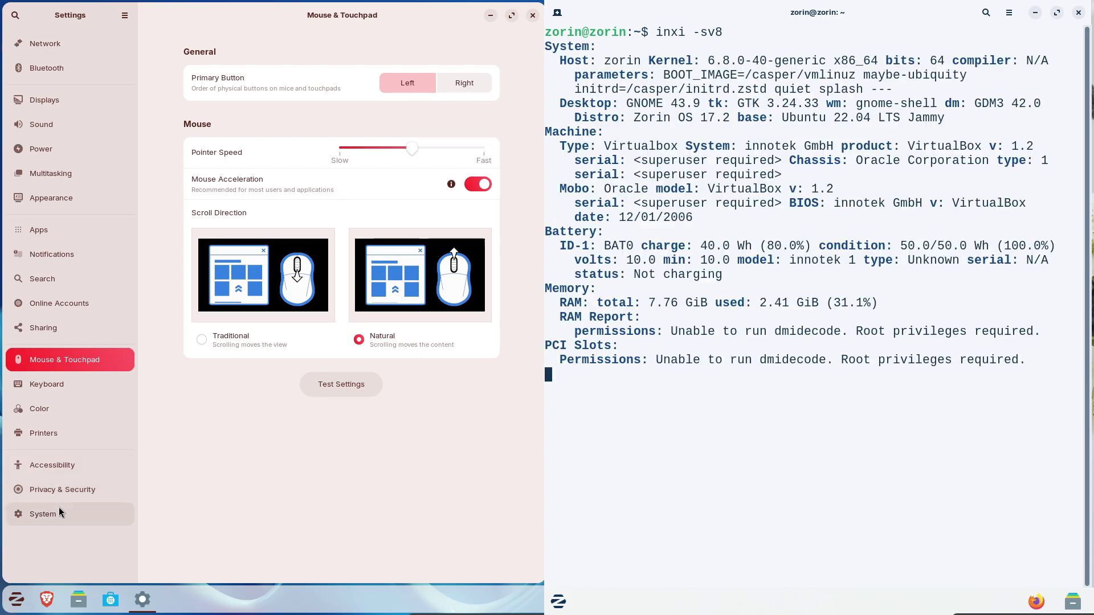
View the About page and System Details in Zorin OS 18's System settings; highlight the Info section of 17.2's inxi output
{"action": "left_click", "coordinate": [59, 512]}
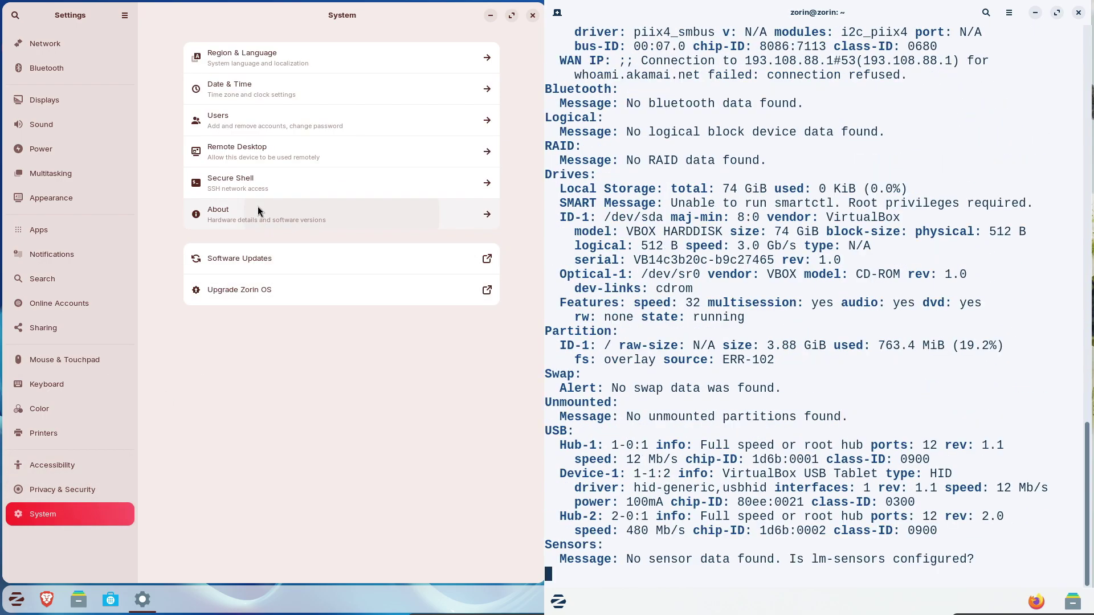
{"action": "left_click", "coordinate": [258, 210]}
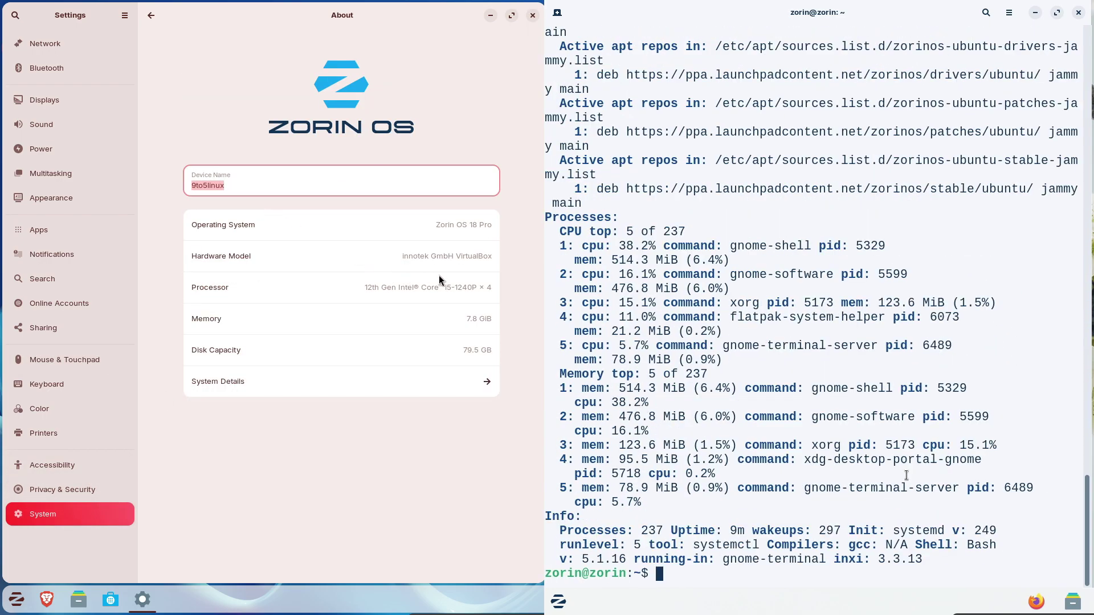
{"action": "left_click_drag", "start_coordinate": [927, 559], "coordinate": [545, 510]}
{"action": "left_click", "coordinate": [397, 377]}
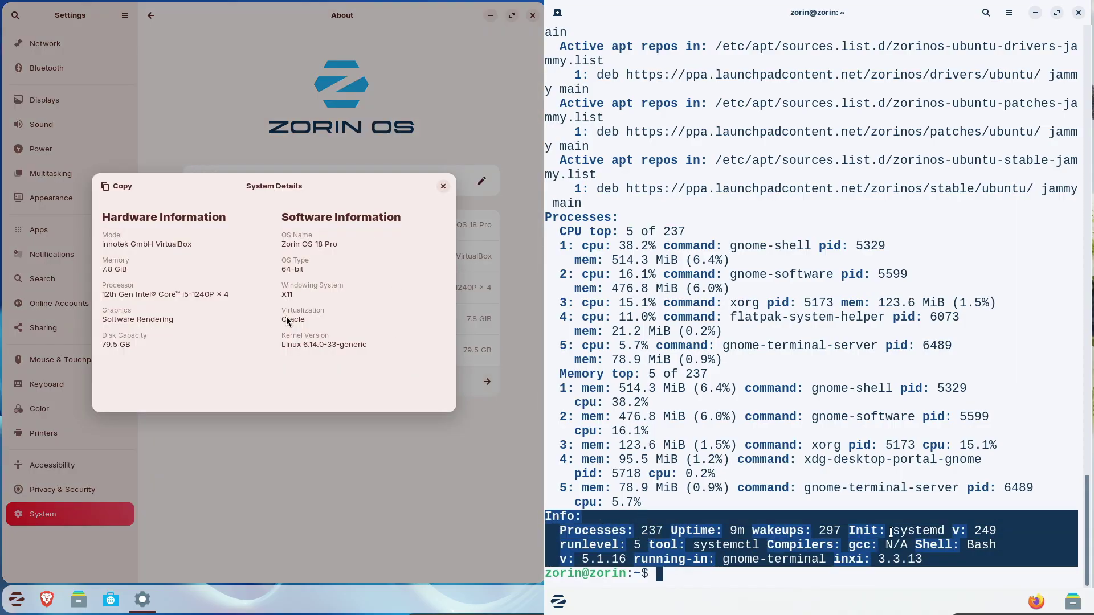
{"action": "left_click", "coordinate": [444, 186]}
Replace Zorin OS 18's Settings with System Monitor and enlarge its window; highlight the Audio section of 17.2's inxi output
{"action": "left_click_drag", "start_coordinate": [1086, 520], "coordinate": [1077, 414]}
{"action": "left_click", "coordinate": [532, 15]}
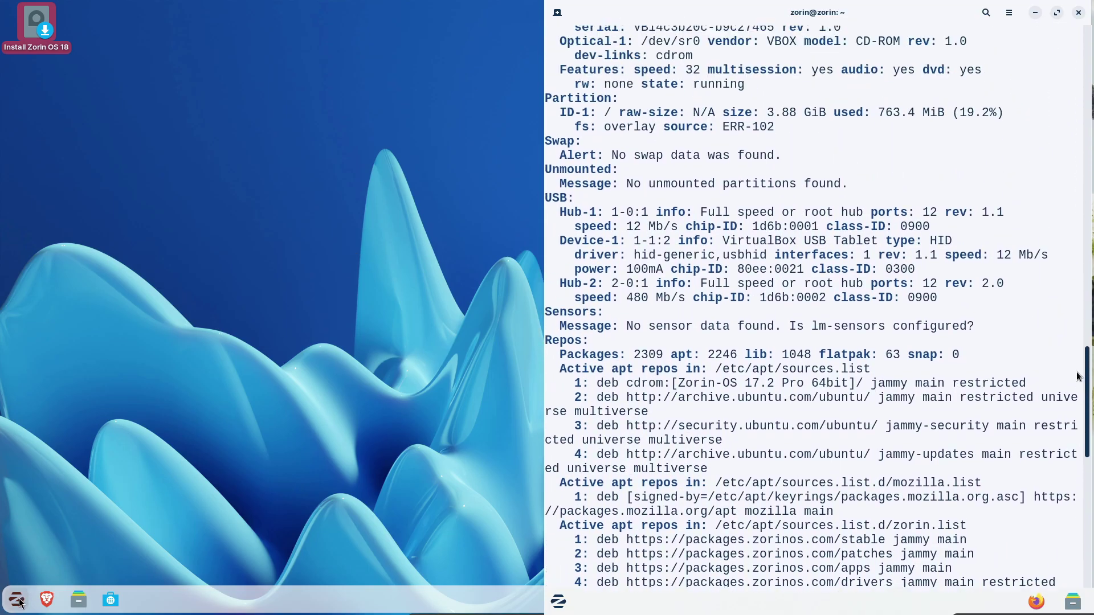
{"action": "left_click", "coordinate": [17, 600]}
{"action": "type", "text": "sys"}
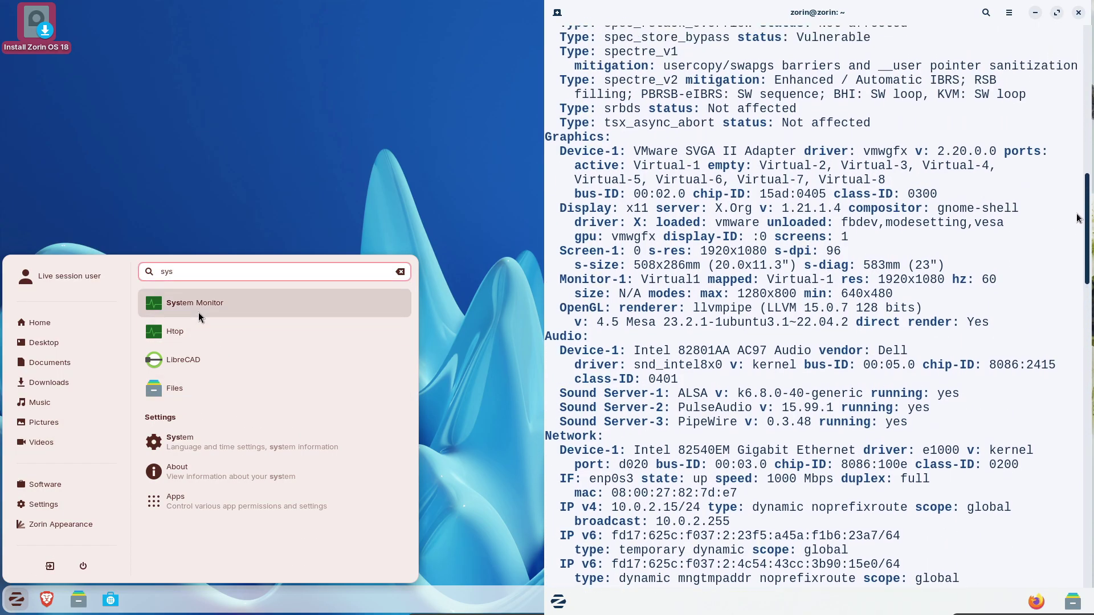
{"action": "left_click", "coordinate": [198, 312]}
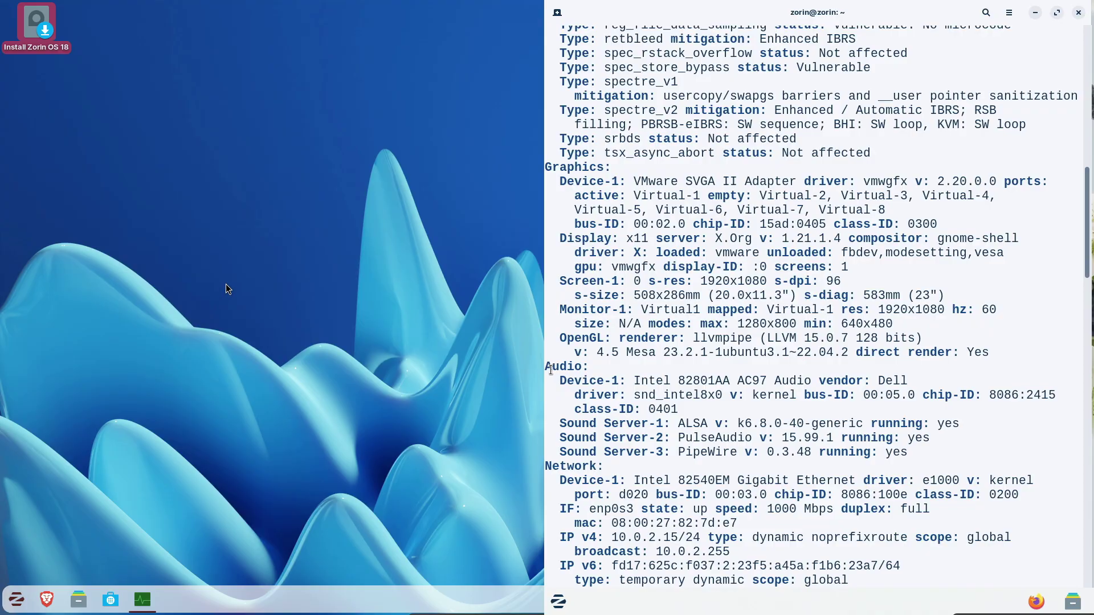
{"action": "left_click_drag", "start_coordinate": [547, 368], "coordinate": [866, 453]}
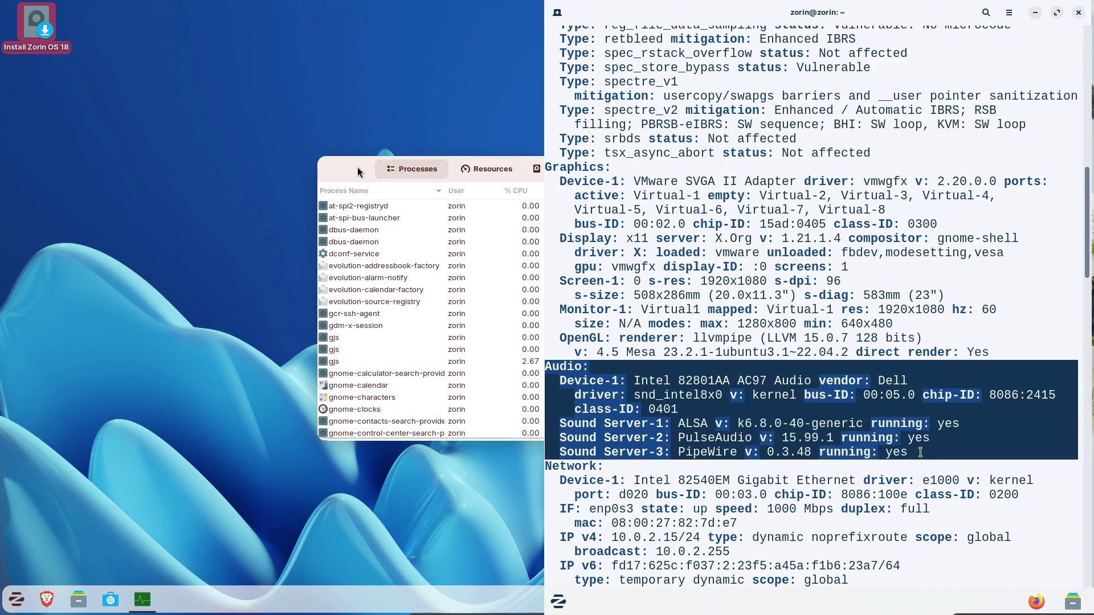
{"action": "left_click_drag", "start_coordinate": [358, 166], "coordinate": [337, 22]}
Browse Zorin OS 18's process list and highlight the inxi output from System through Battery in Zorin OS 17.2
{"action": "scroll", "coordinate": [1081, 214], "scroll_direction": "up", "scroll_amount": 10}
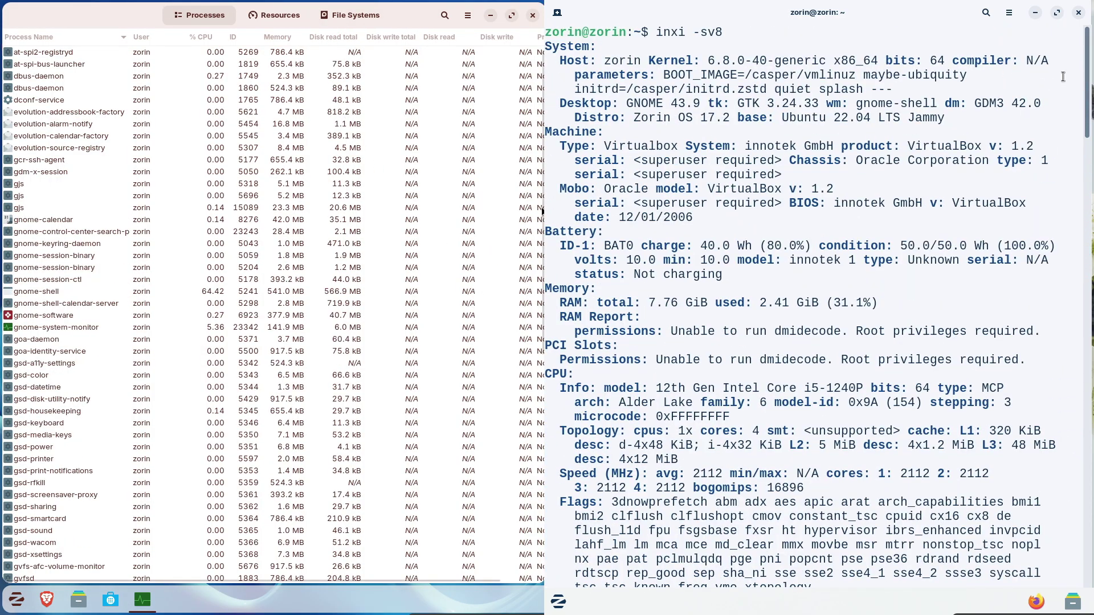
{"action": "left_click_drag", "start_coordinate": [541, 212], "coordinate": [535, 507]}
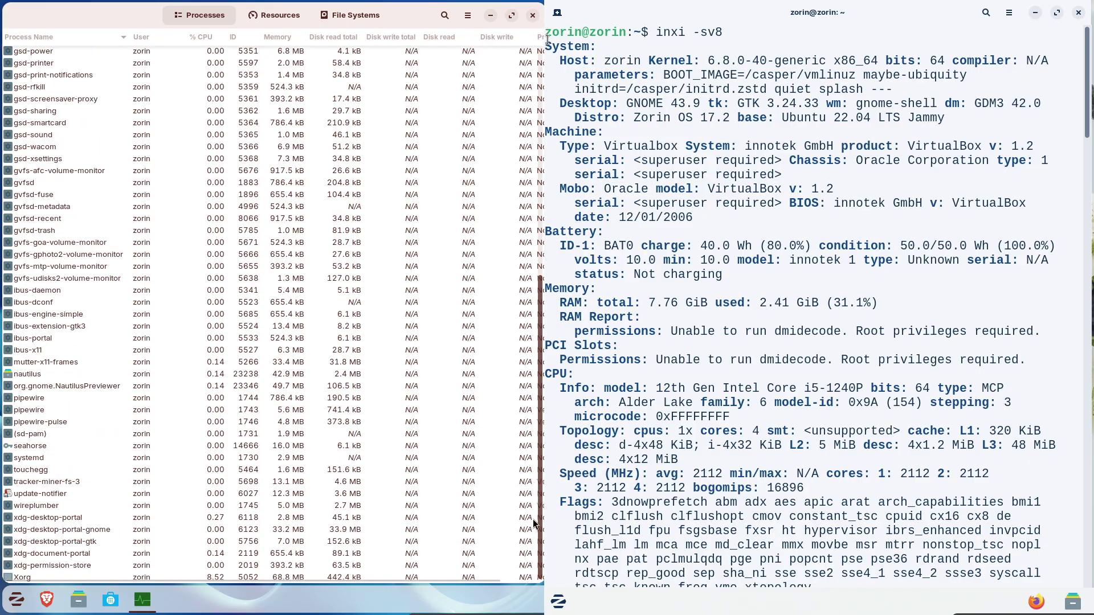
{"action": "left_click_drag", "start_coordinate": [532, 425], "coordinate": [523, 240]}
{"action": "left_click_drag", "start_coordinate": [546, 44], "coordinate": [626, 104]}
{"action": "left_click_drag", "start_coordinate": [523, 240], "coordinate": [525, 208]}
{"action": "left_click_drag", "start_coordinate": [626, 104], "coordinate": [722, 164]}
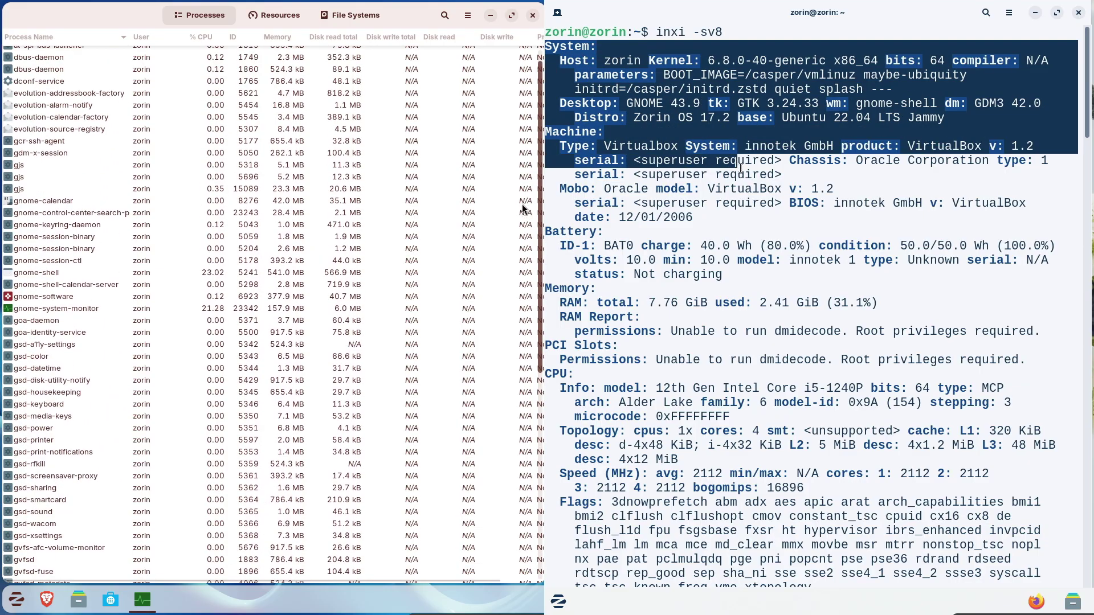
{"action": "left_click_drag", "start_coordinate": [524, 207], "coordinate": [522, 198]}
{"action": "left_click_drag", "start_coordinate": [722, 164], "coordinate": [948, 289]}
Check System Monitor's About information in Zorin OS 18 and close the Terminal window in Zorin OS 17.2
{"action": "left_click", "coordinate": [469, 23]}
{"action": "left_click", "coordinate": [452, 243]}
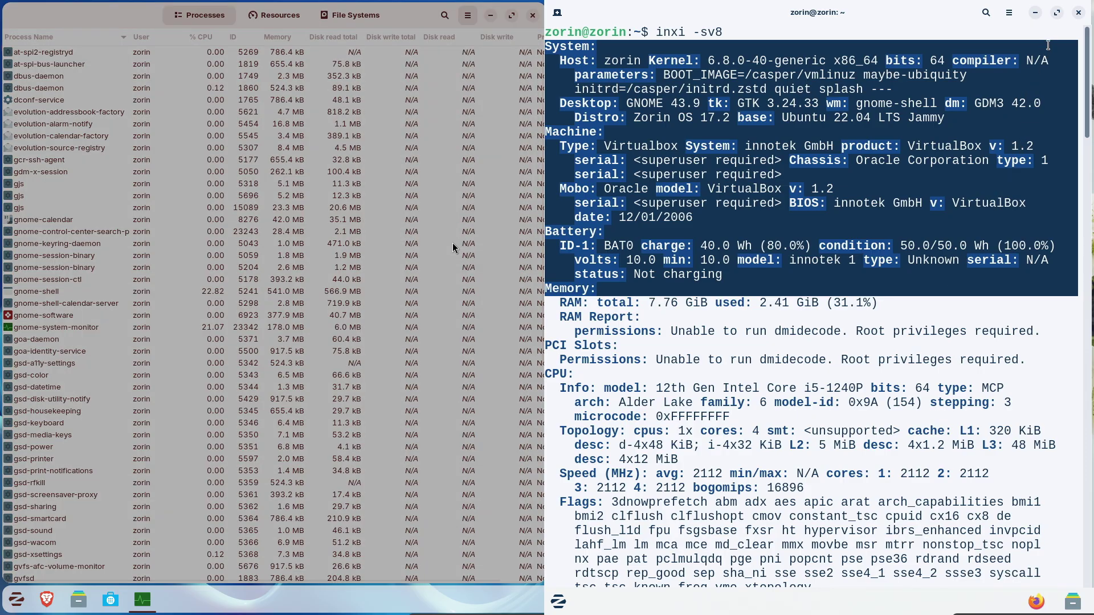
{"action": "left_click", "coordinate": [1078, 14]}
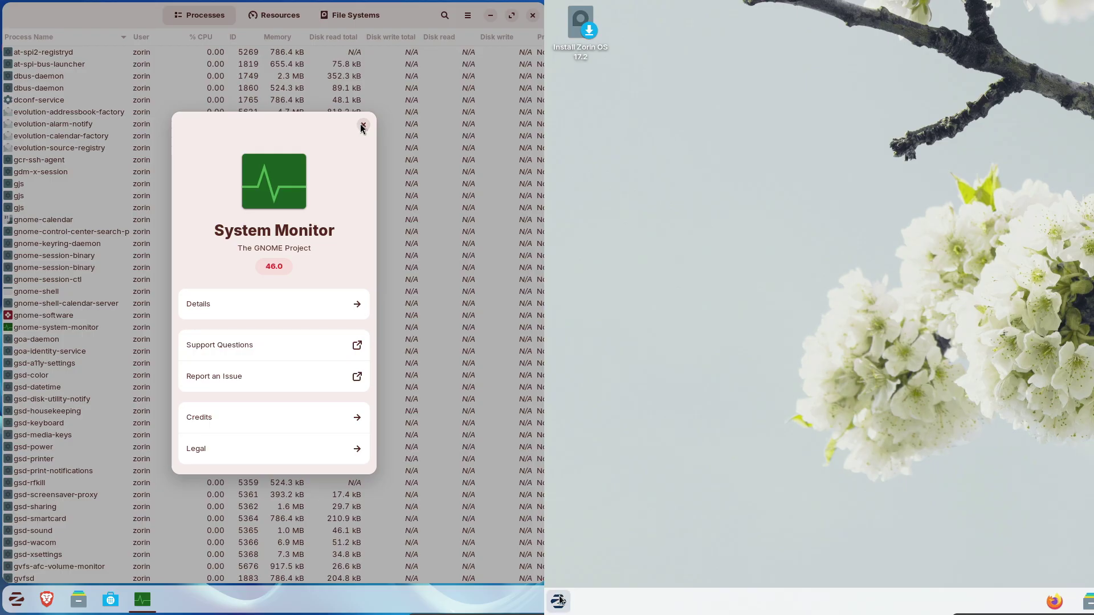
{"action": "left_click", "coordinate": [360, 123]}
View Zorin OS 18's resource graphs with Disk and Network collapsed, and browse Zorin OS 17.2's application grid
{"action": "left_click", "coordinate": [559, 600]}
{"action": "left_click", "coordinate": [272, 17]}
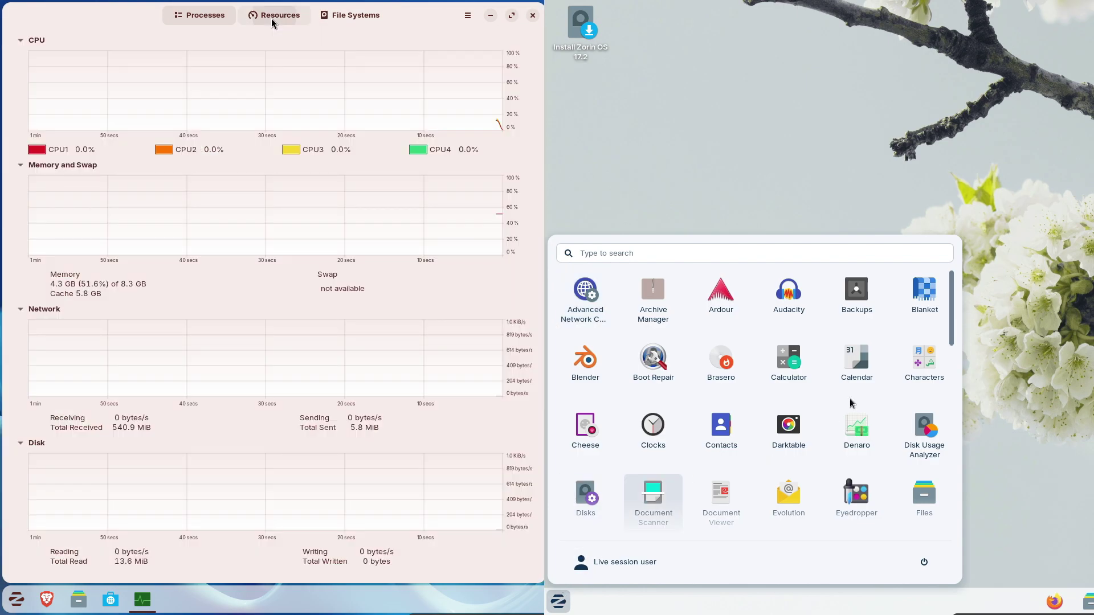
{"action": "left_click", "coordinate": [21, 445]}
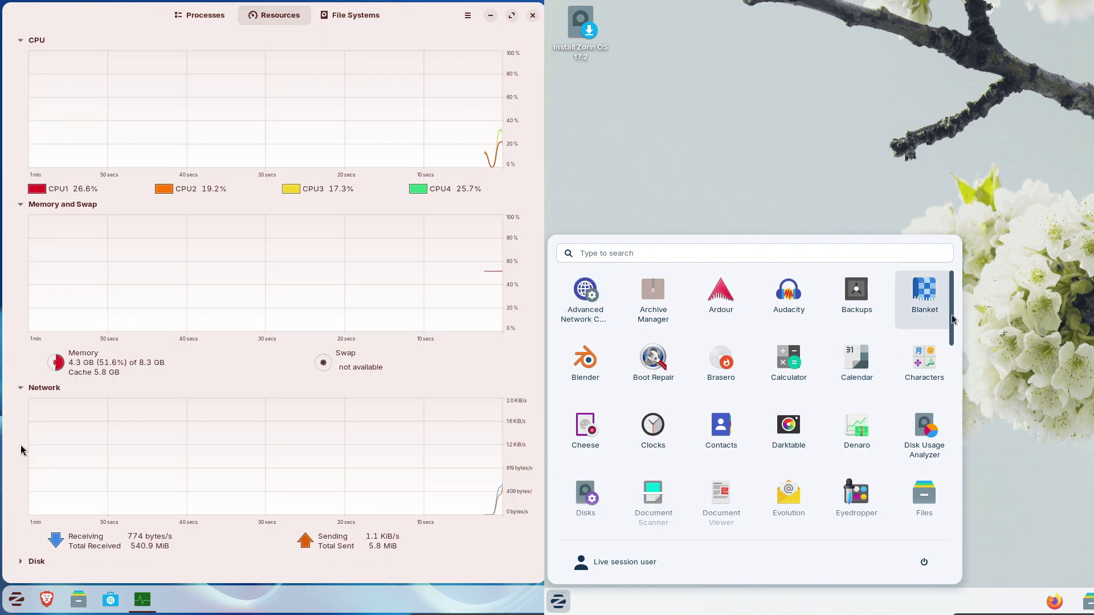
{"action": "left_click_drag", "start_coordinate": [952, 322], "coordinate": [953, 514]}
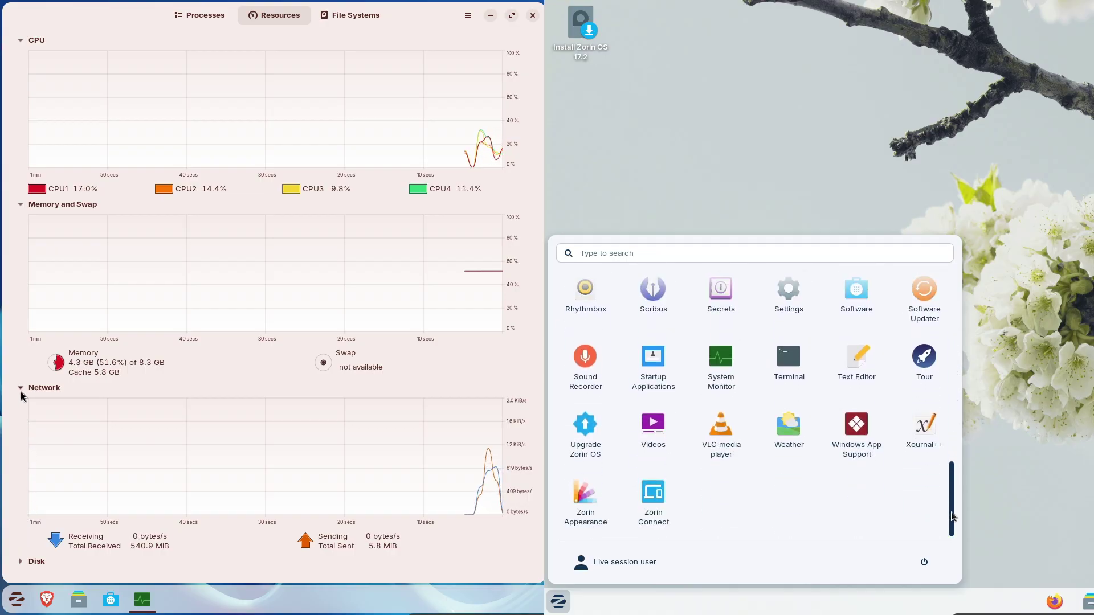
{"action": "scroll", "coordinate": [948, 520], "scroll_direction": "up", "scroll_amount": 10}
{"action": "left_click", "coordinate": [21, 392]}
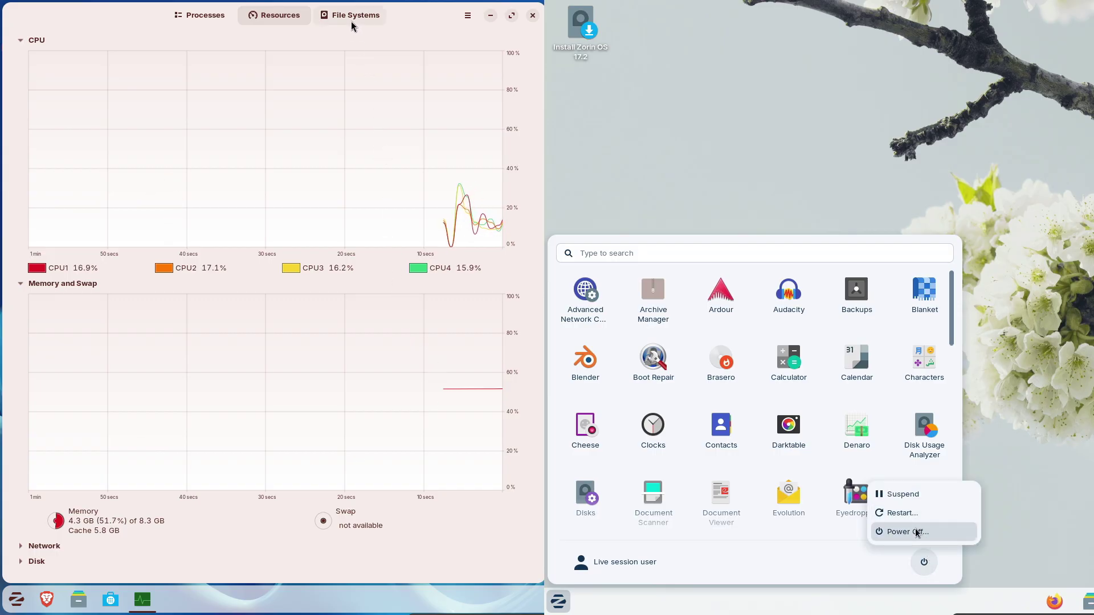
Power off Zorin OS 17.2 and close System Monitor in Zorin OS 18
{"action": "left_click", "coordinate": [915, 530]}
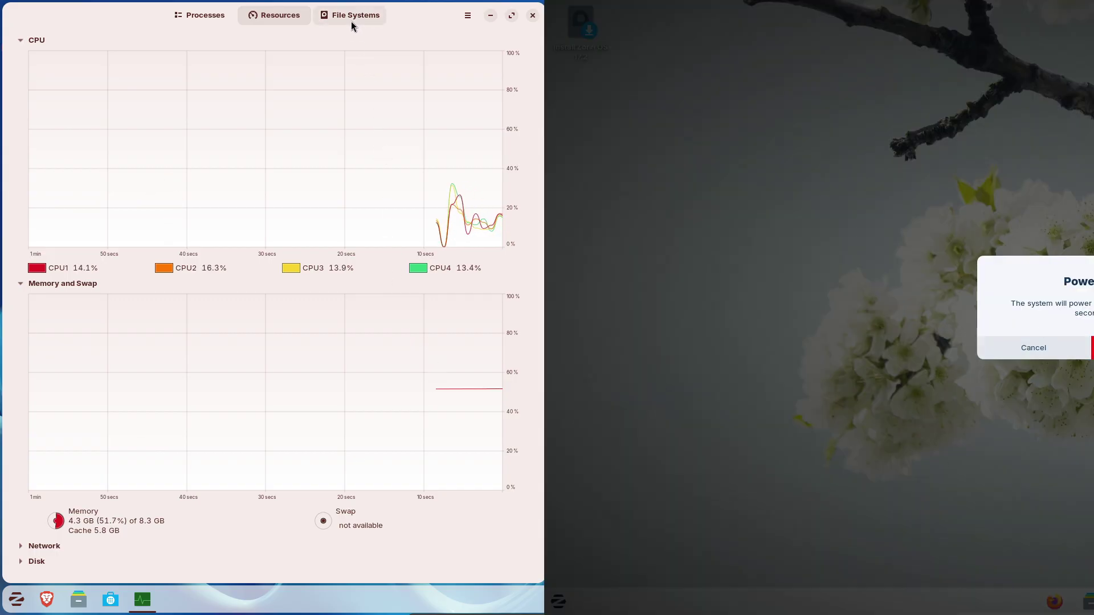
{"action": "key", "text": "Escape"}
{"action": "left_click", "coordinate": [532, 15]}
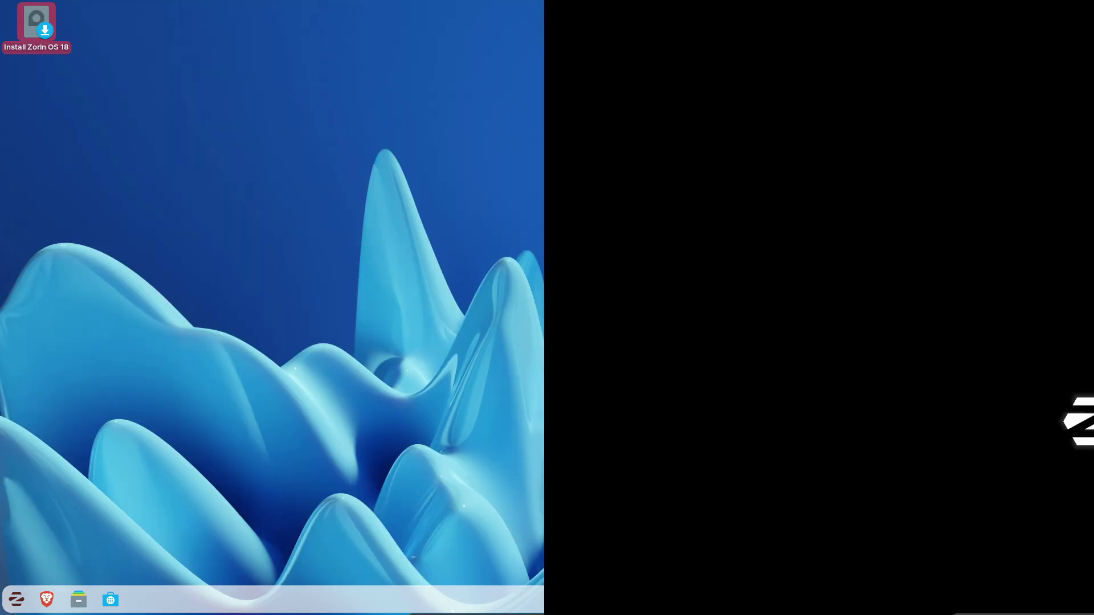